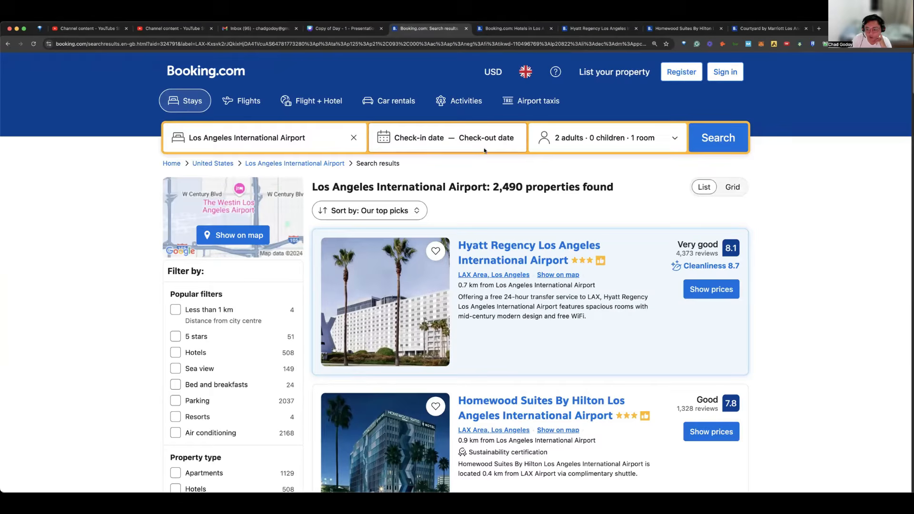
Step: Set the Los Angeles International Airport stay to 1 adult, from Monday 18 November to Friday 22 November 2024
click(658, 140)
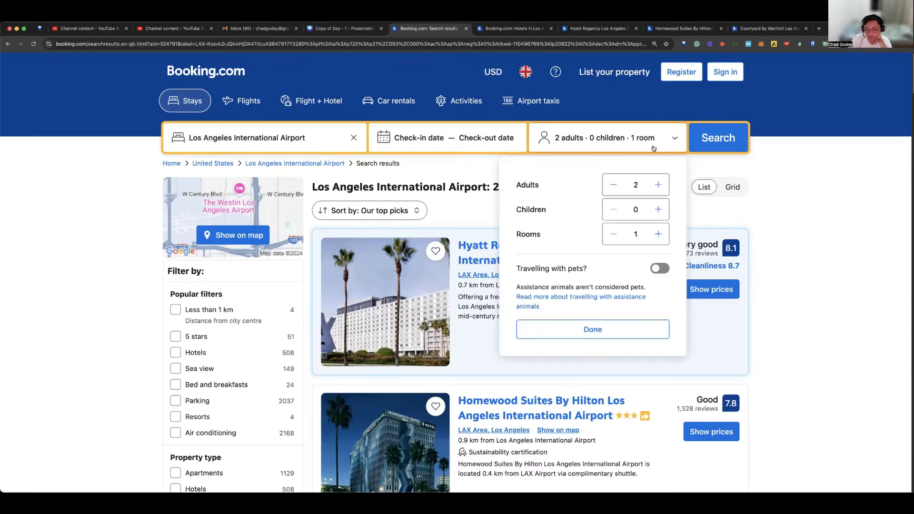
click(613, 185)
click(795, 187)
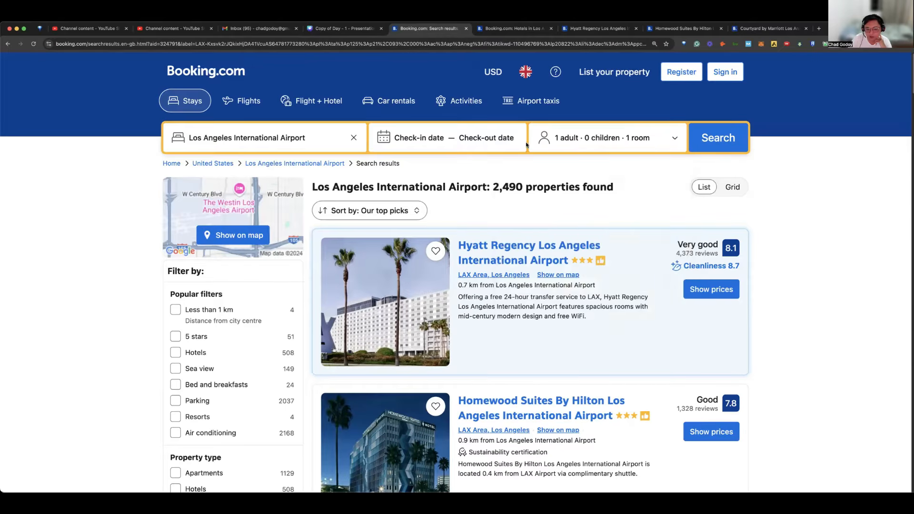
click(495, 141)
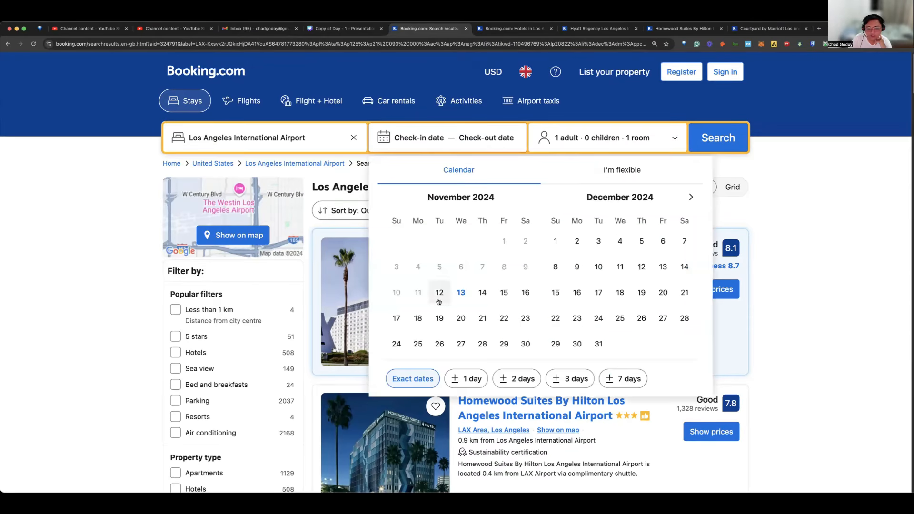
click(419, 318)
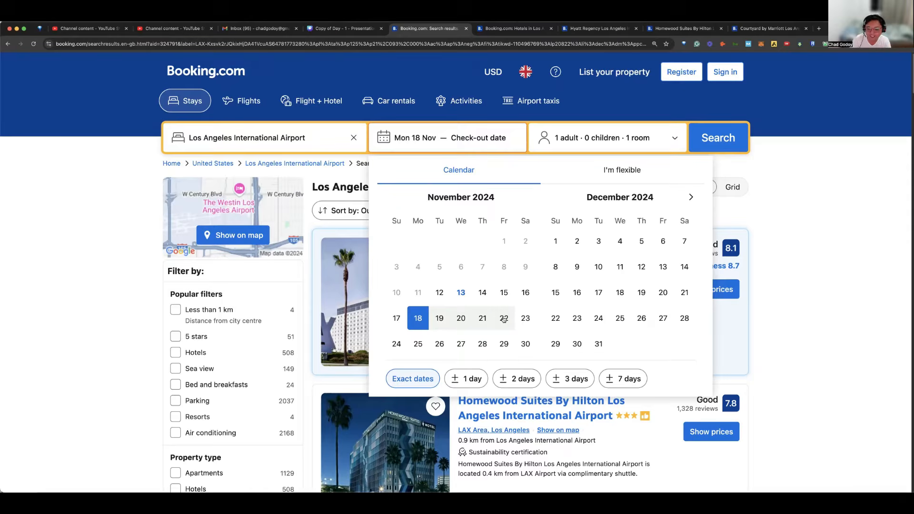
click(503, 319)
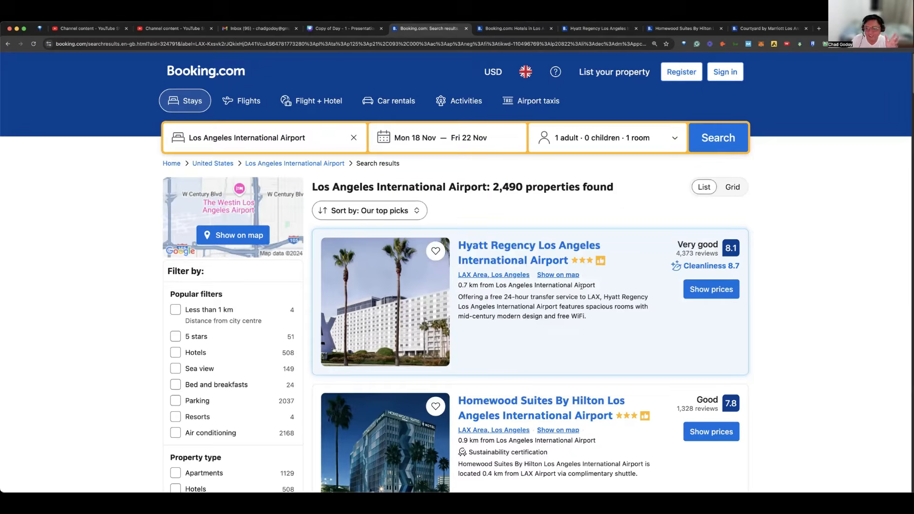
Step: Examine the top hotel results for Los Angeles International Airport, comparing their airport distances, descriptions and review scores
scroll(497, 283, down, 1)
mouse_move(497, 281)
scroll(497, 281, down, 2)
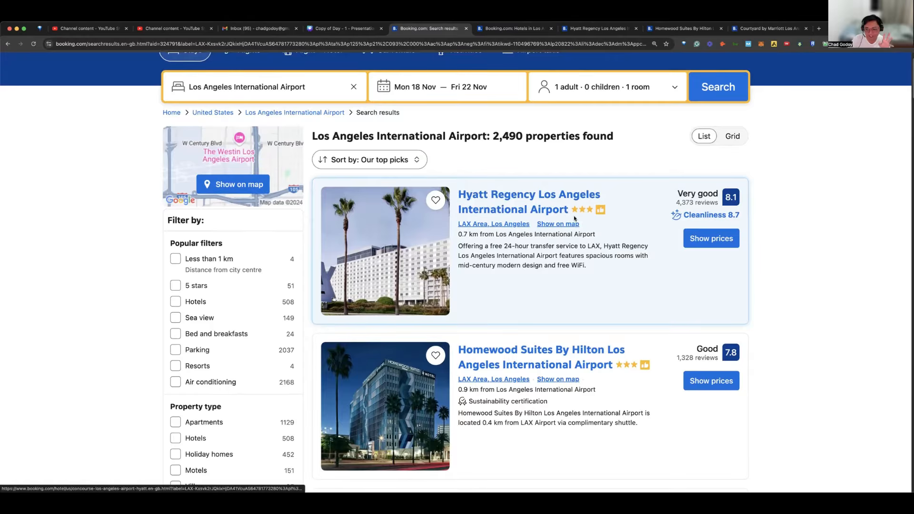
scroll(609, 205, down, 1)
scroll(607, 207, down, 3)
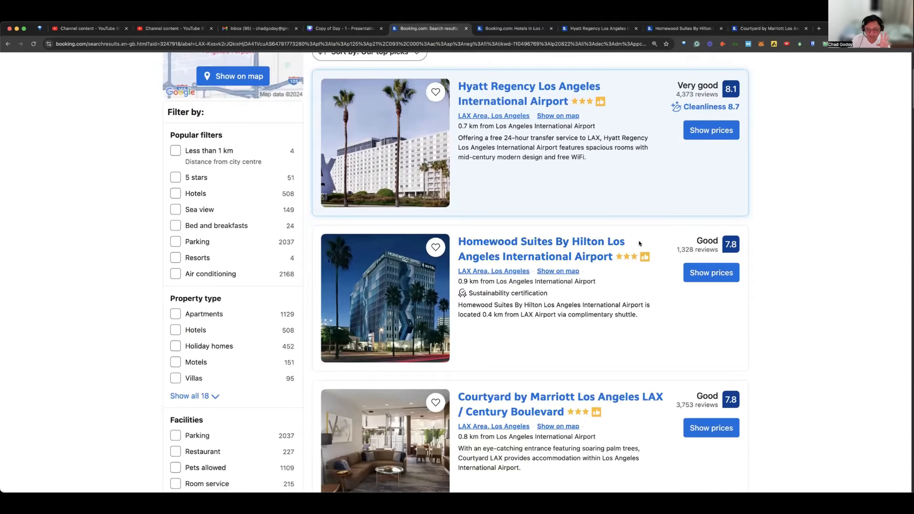
scroll(547, 241, up, 1)
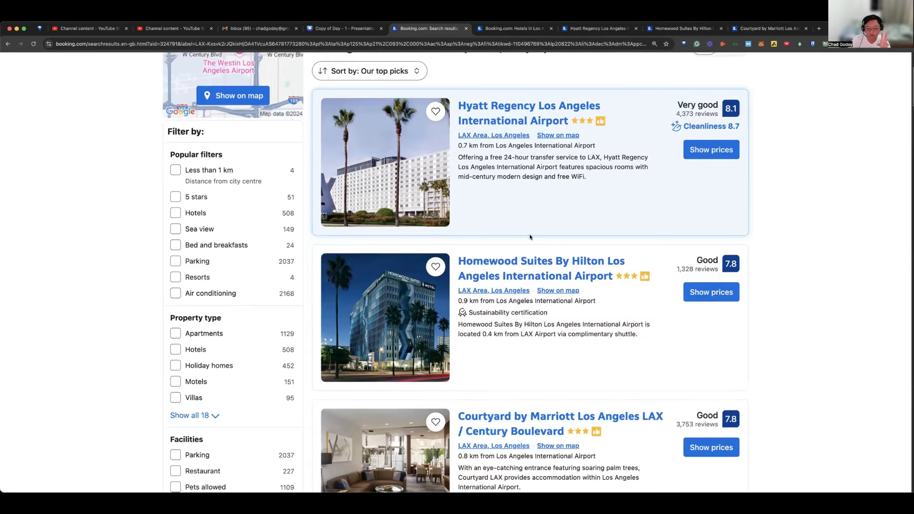
scroll(385, 162, down, 4)
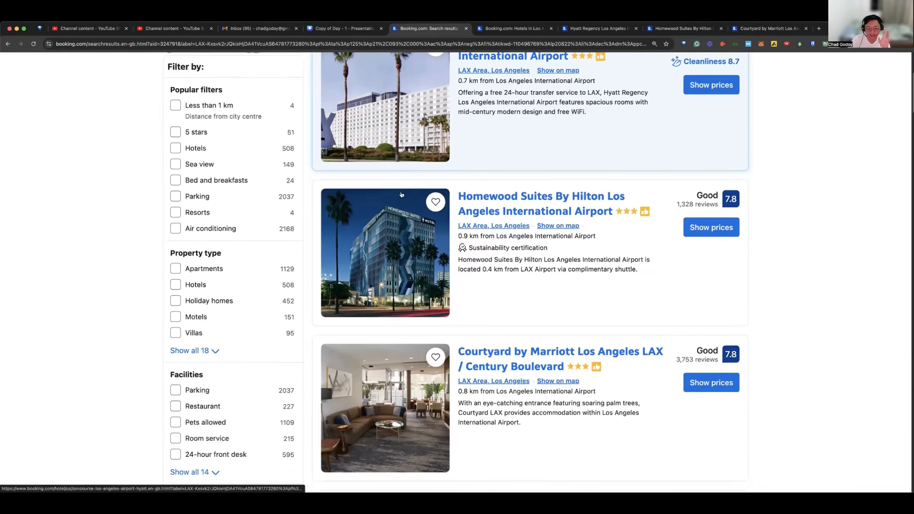
scroll(459, 147, up, 3)
scroll(459, 146, up, 2)
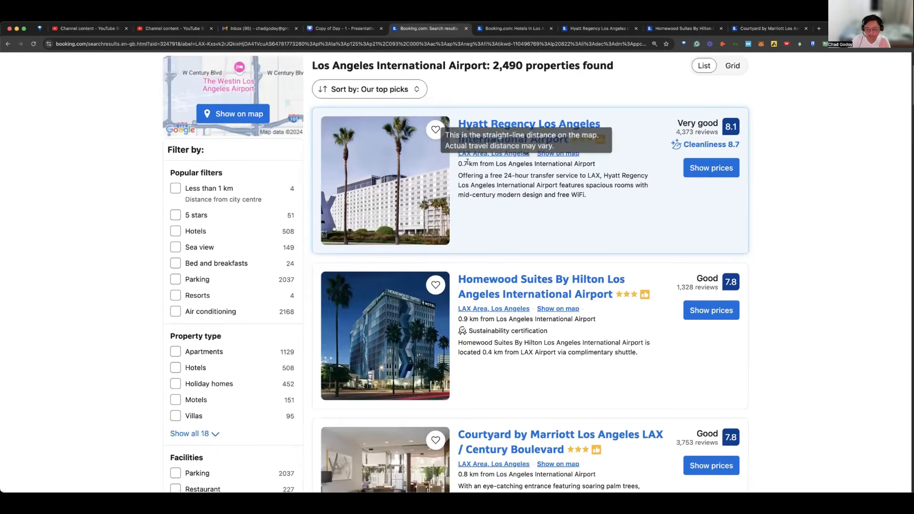
key(super+equal)
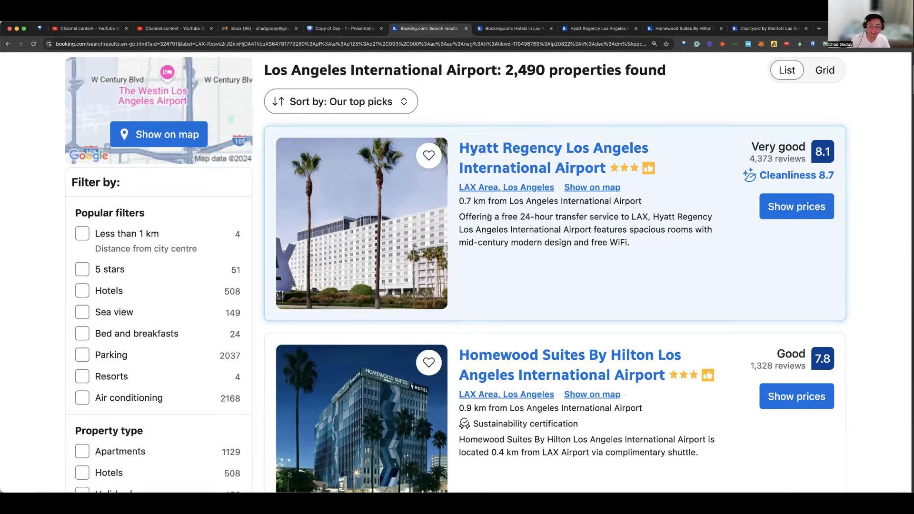
scroll(650, 216, down, 1)
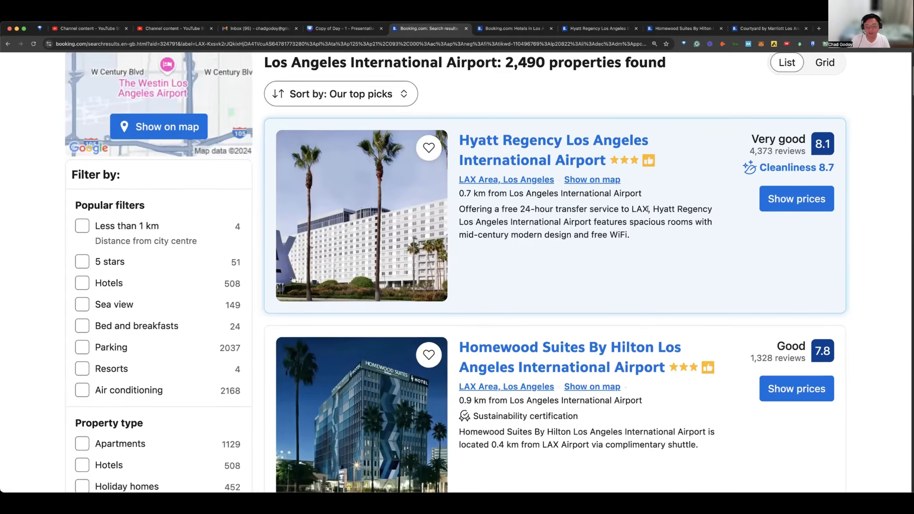
scroll(796, 227, up, 3)
scroll(796, 228, down, 3)
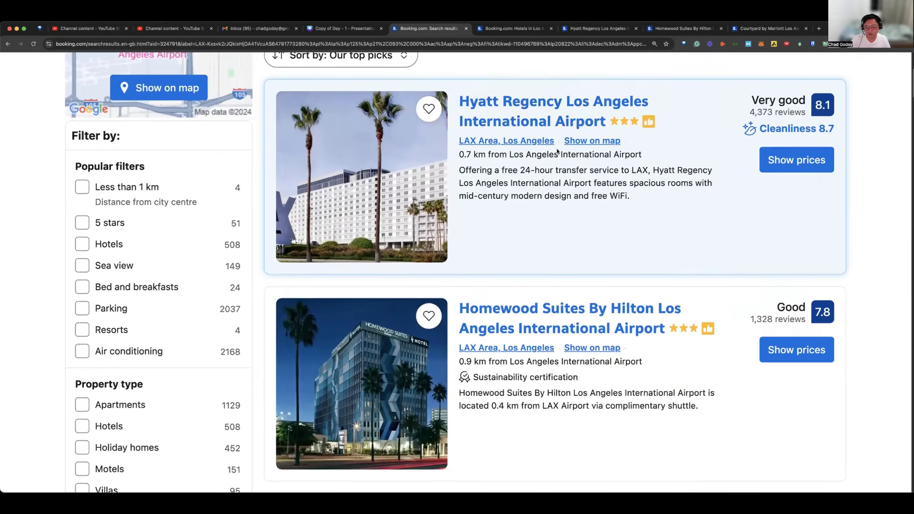
scroll(788, 175, up, 2)
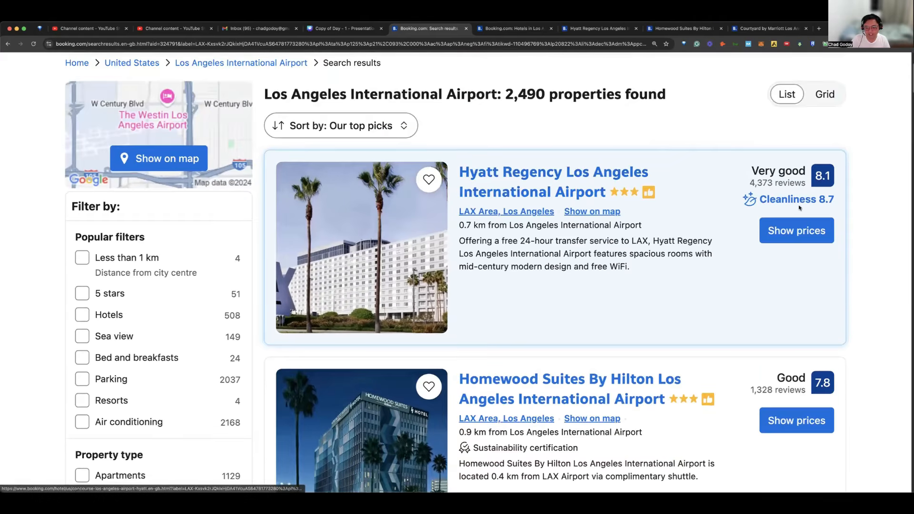
scroll(800, 209, down, 5)
scroll(806, 208, down, 5)
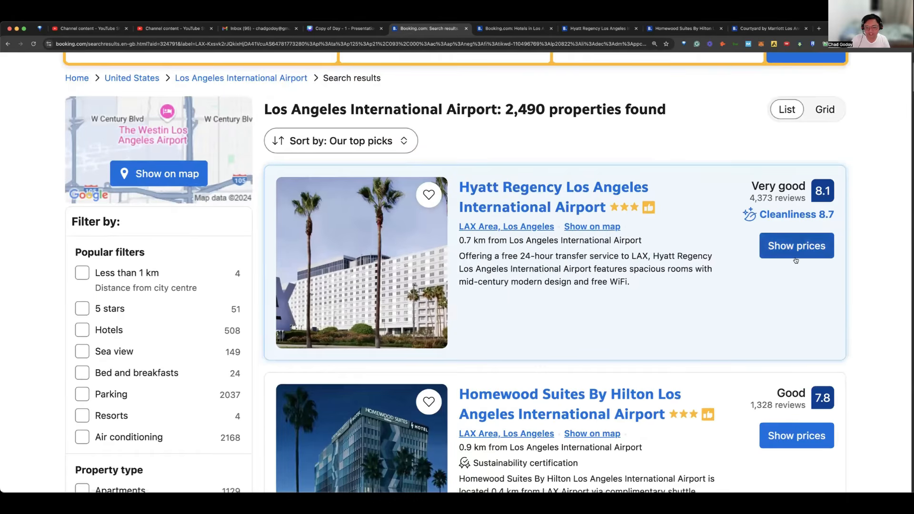
click(801, 245)
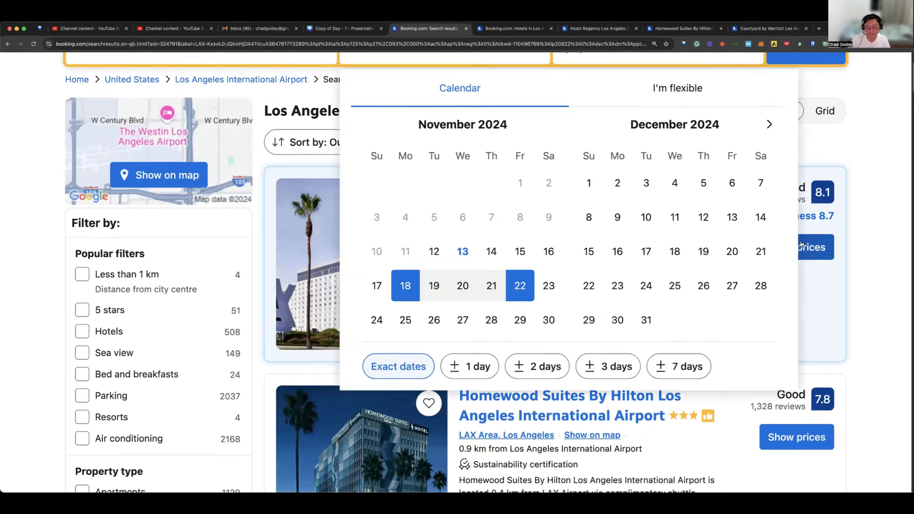
scroll(817, 318, down, 1)
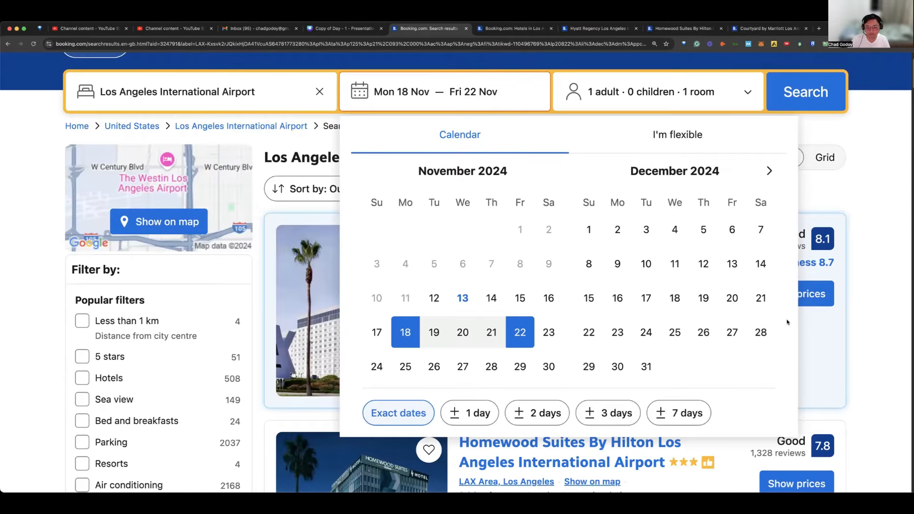
click(853, 338)
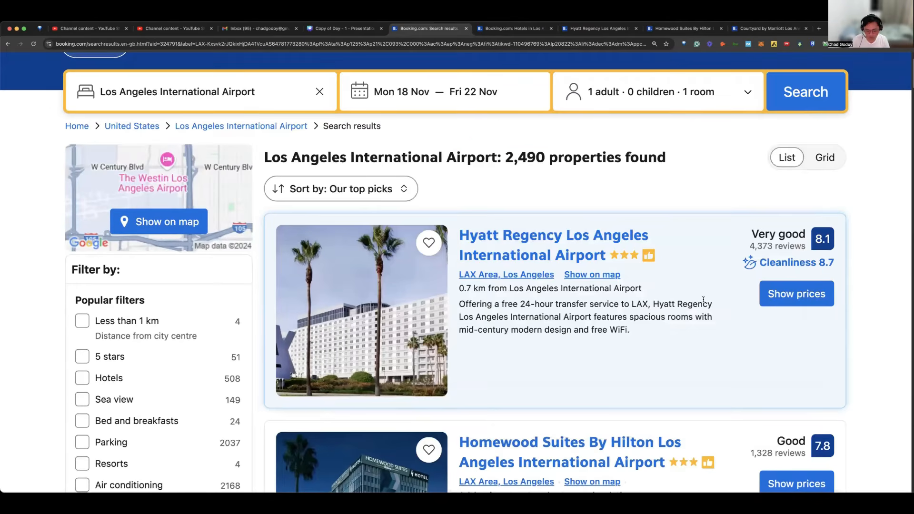
Step: Open the Hyatt Regency Los Angeles International Airport listing in a new browser tab and switch to it
key(super+minus)
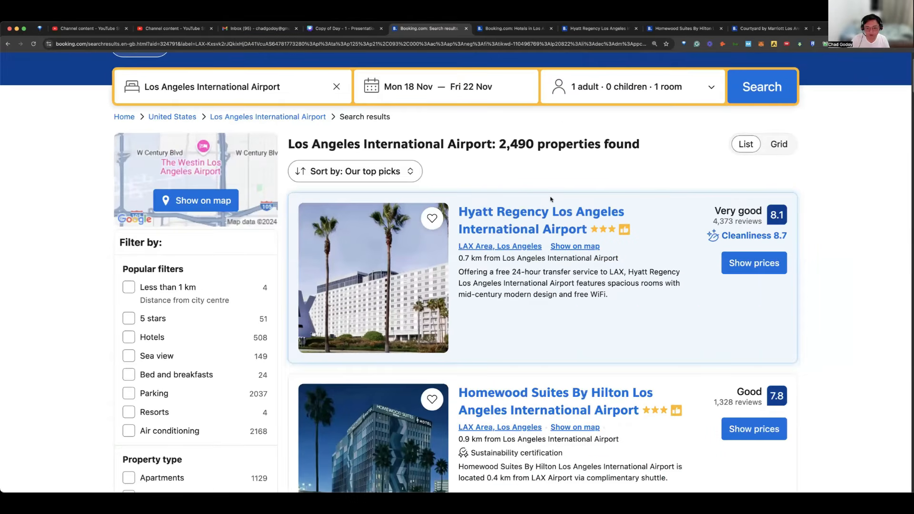
right_click(552, 212)
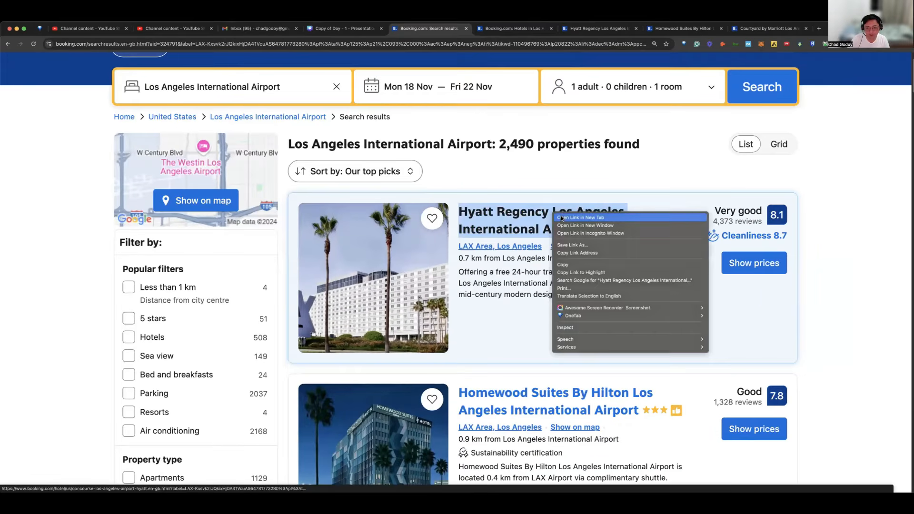
click(561, 218)
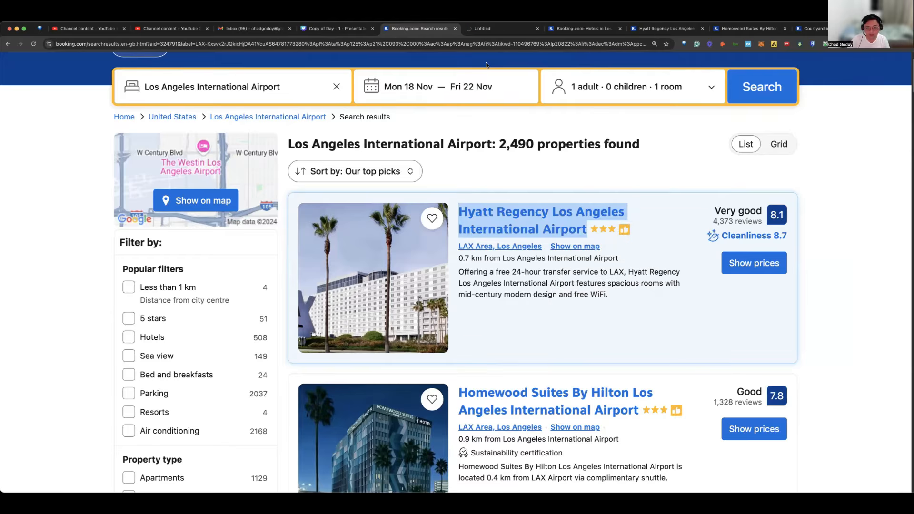
click(490, 29)
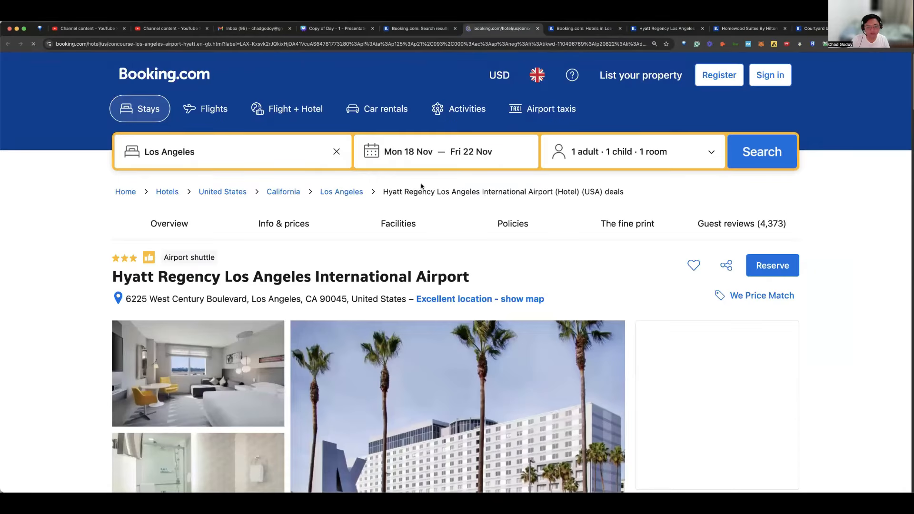
Step: Review the Hyatt Regency page's photos, amenities, property description, highlights and most popular facilities
scroll(423, 186, down, 1)
scroll(447, 71, down, 1)
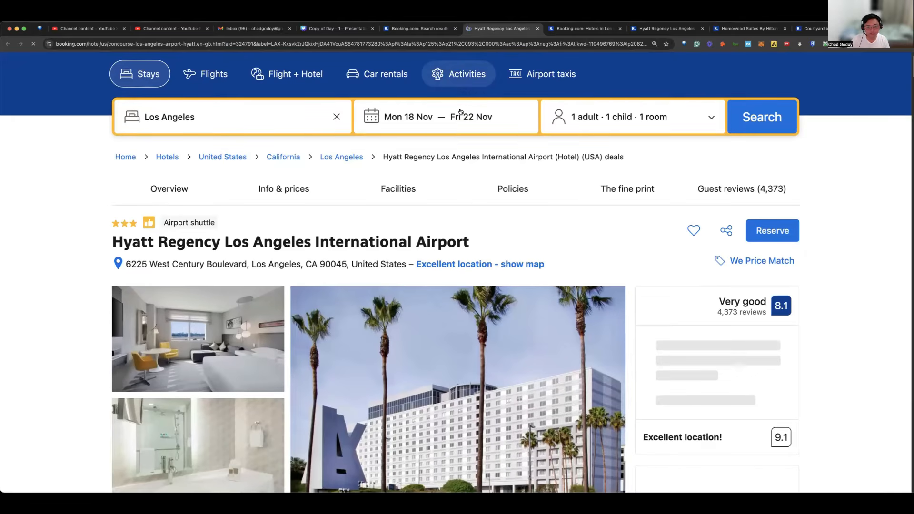
scroll(461, 112, down, 1)
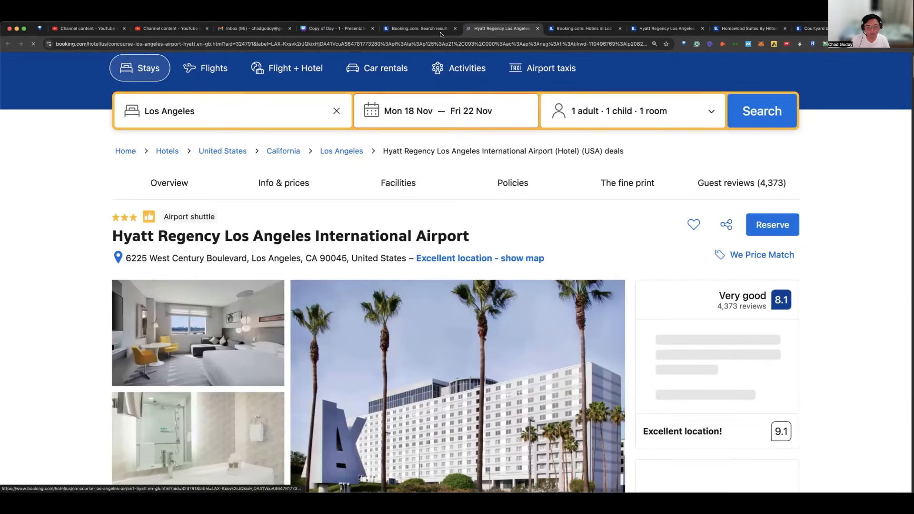
click(442, 33)
key(ctrl+Tab)
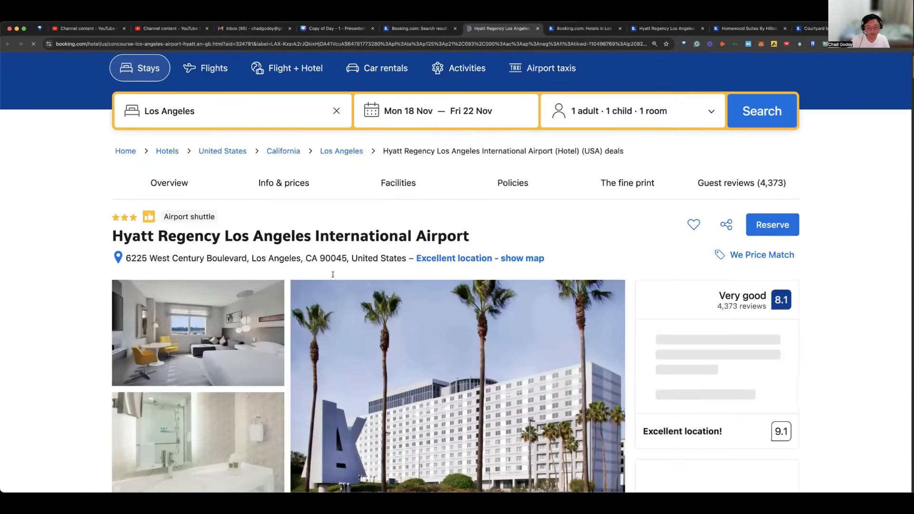
scroll(333, 275, down, 10)
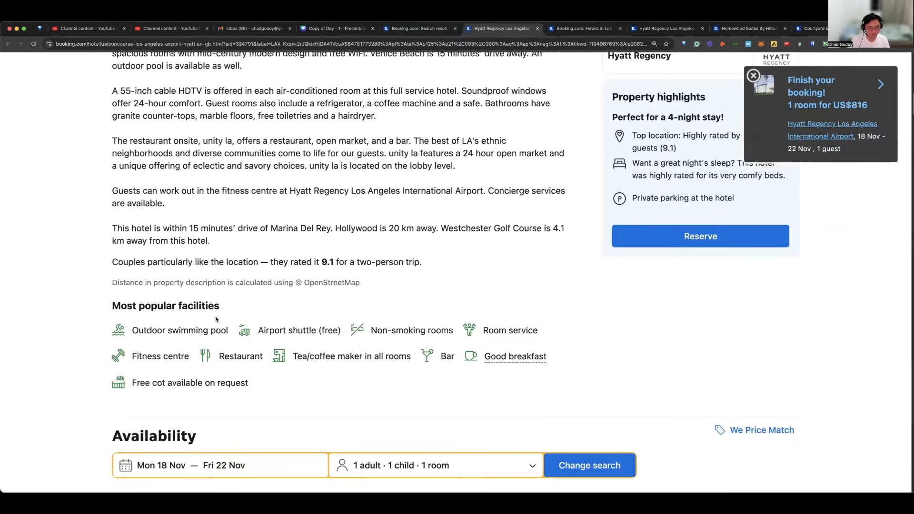
scroll(219, 316, up, 2)
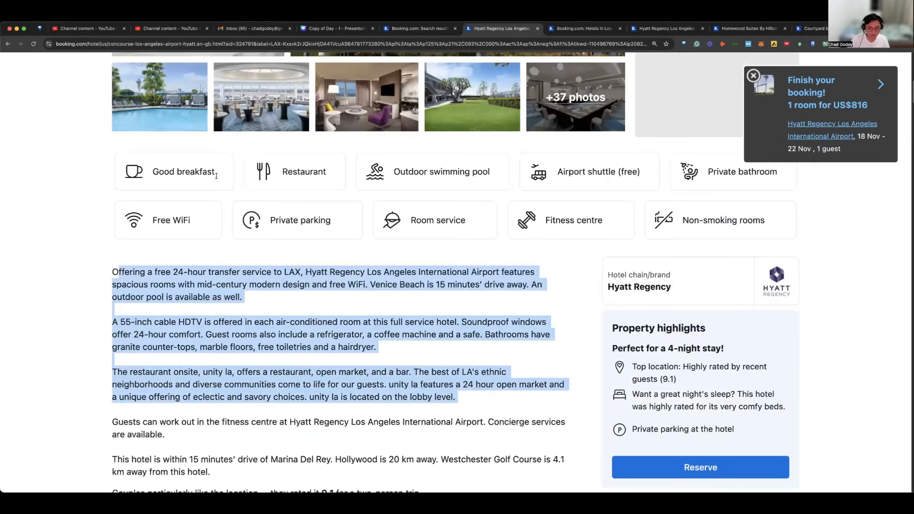
scroll(672, 91, up, 1)
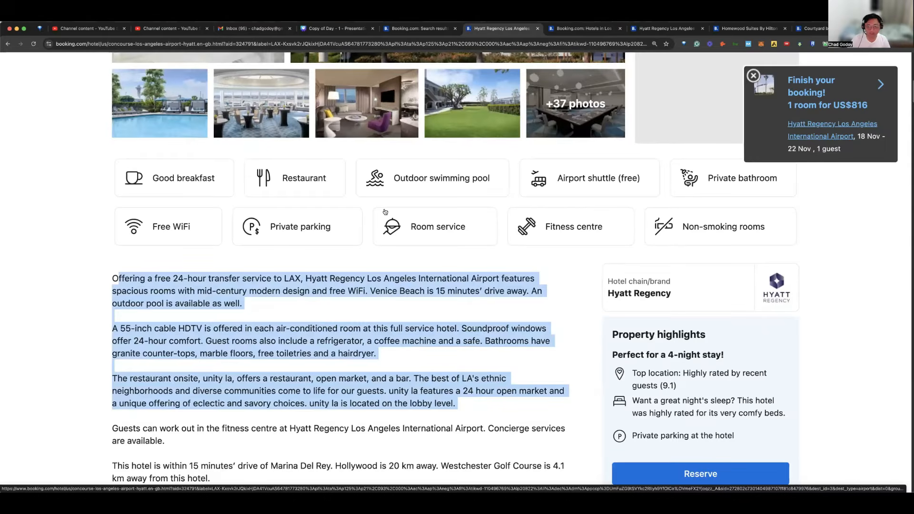
click(386, 212)
scroll(390, 206, down, 3)
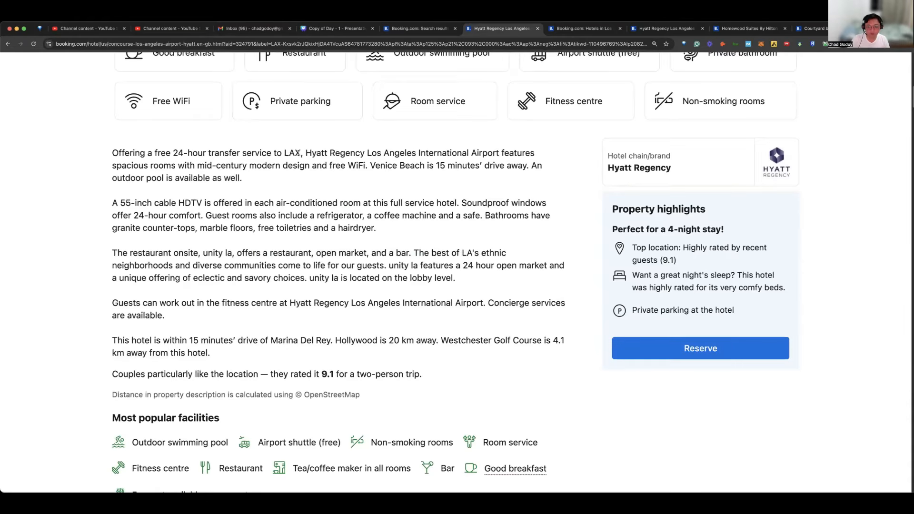
scroll(313, 153, down, 1)
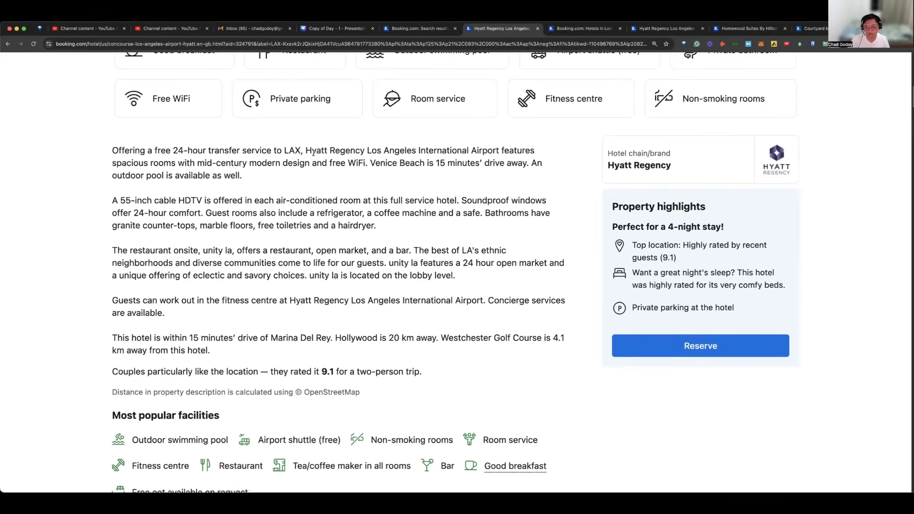
scroll(313, 153, down, 3)
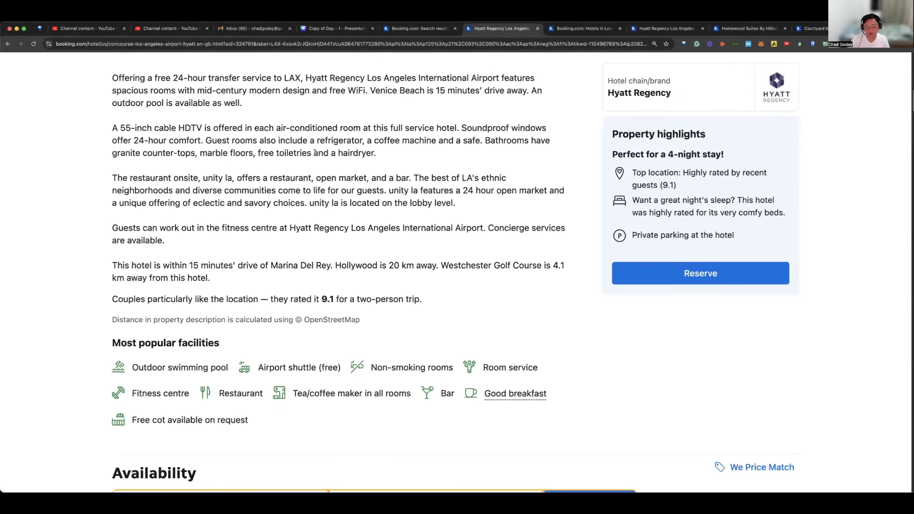
scroll(316, 153, up, 1)
scroll(315, 154, down, 1)
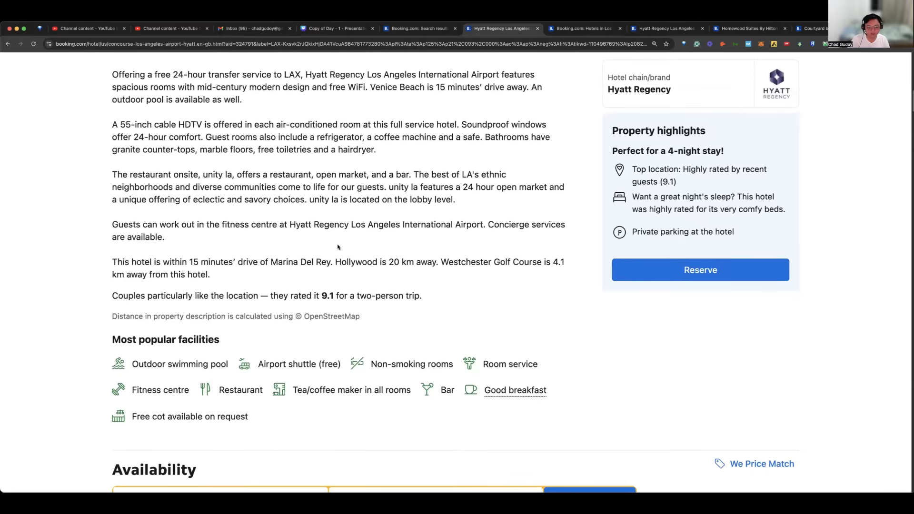
scroll(379, 238, down, 1)
scroll(381, 235, down, 2)
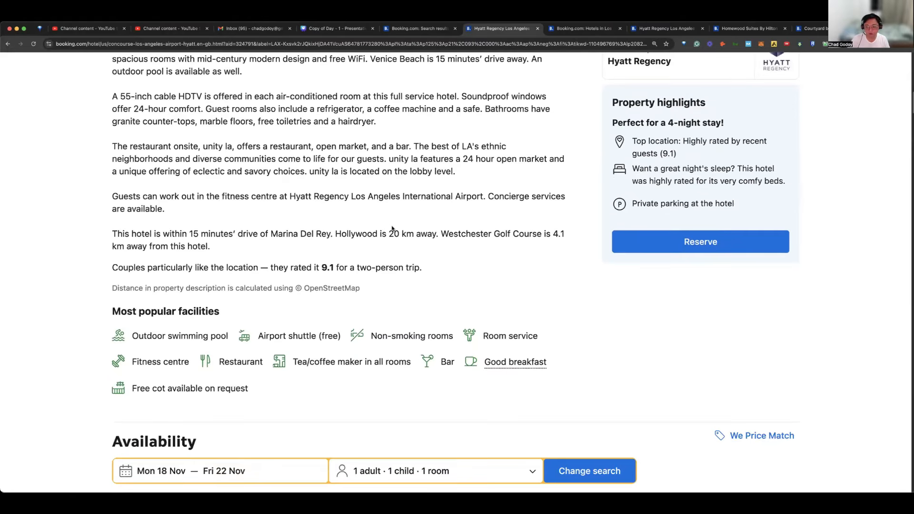
scroll(392, 229, up, 5)
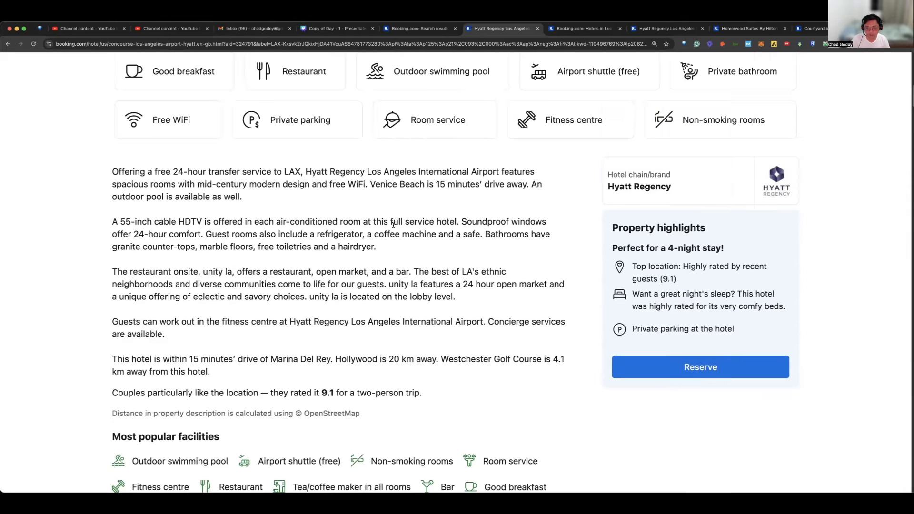
scroll(394, 225, up, 9)
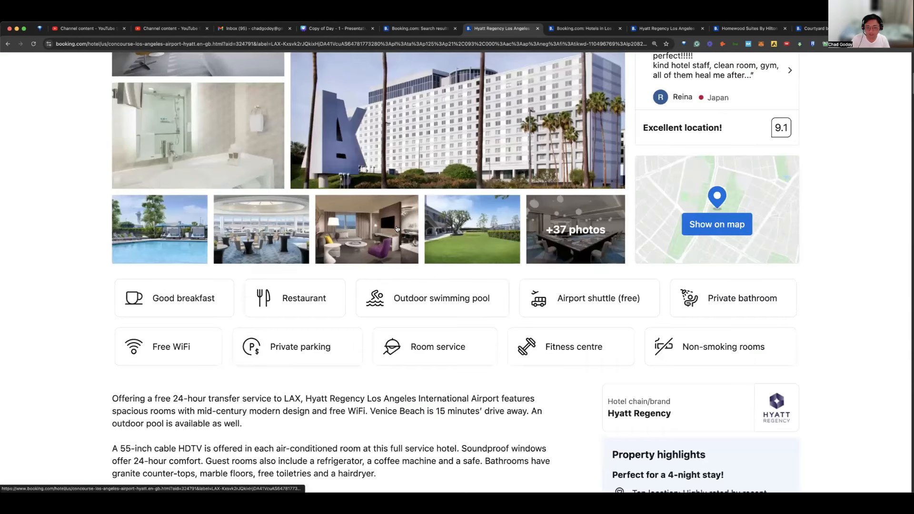
Step: Re-examine the Hyatt Regency photos and amenities, highlighting the description's opening phrase "Offering a free 24-hour transfer service to LAX,"
scroll(398, 226, up, 4)
scroll(196, 283, down, 5)
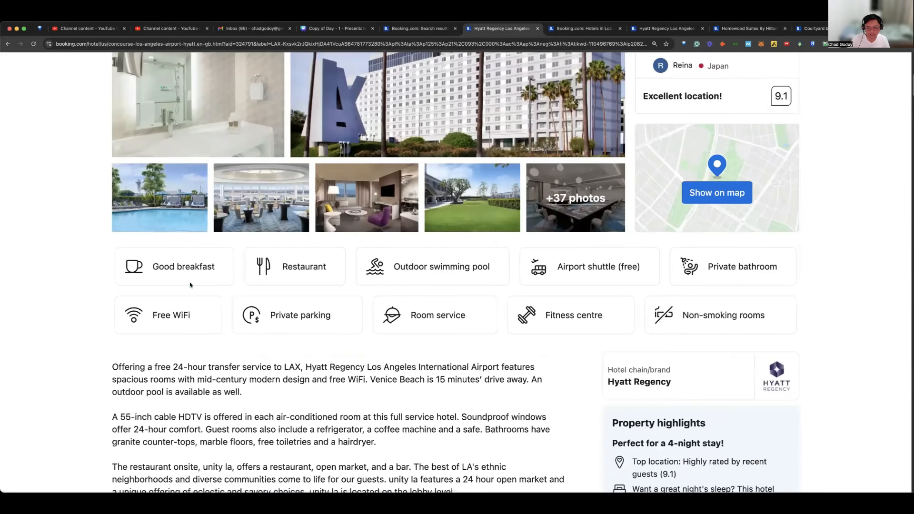
scroll(353, 247, down, 1)
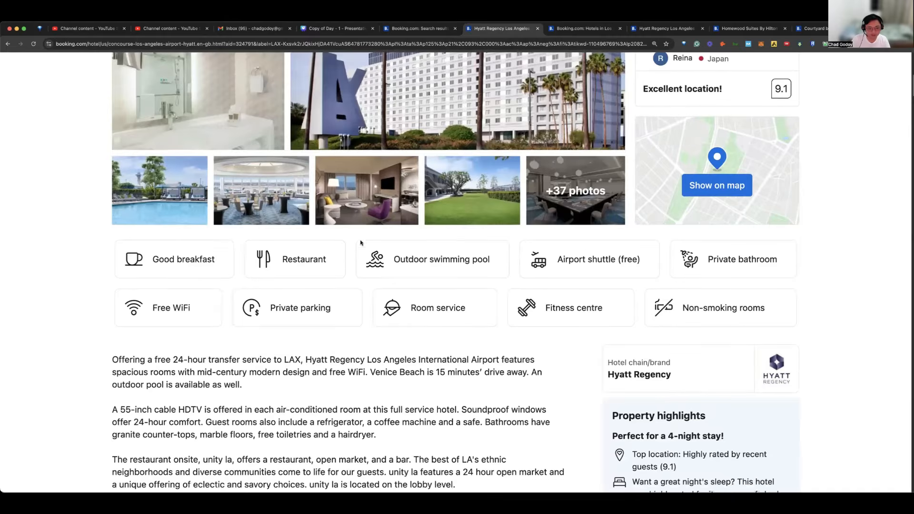
scroll(524, 227, up, 2)
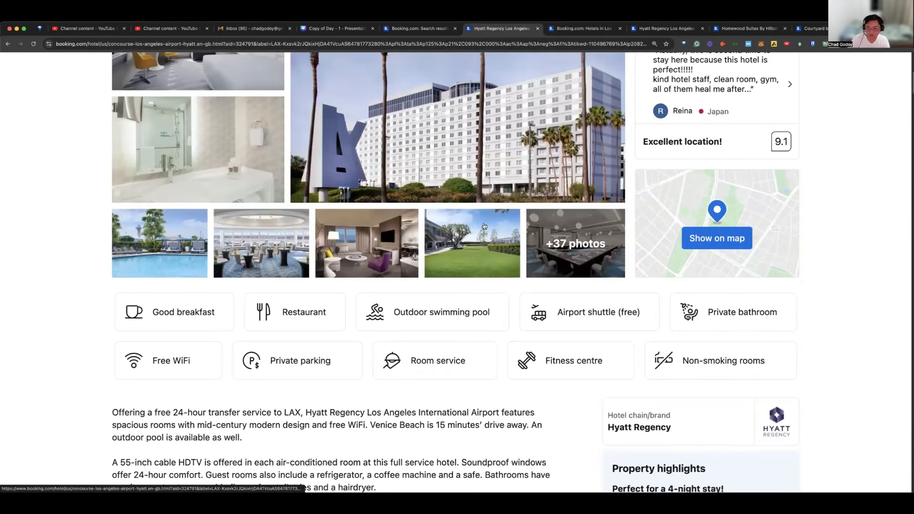
scroll(485, 220, down, 3)
scroll(483, 219, down, 3)
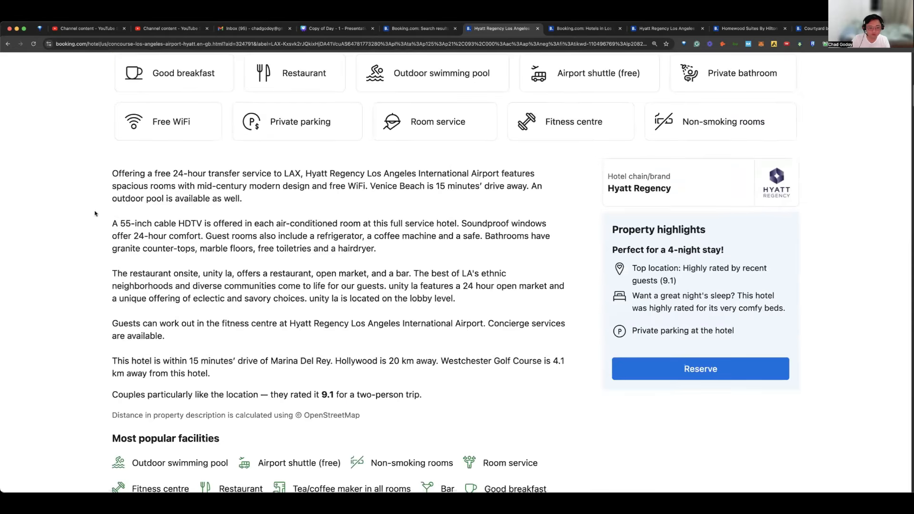
drag(112, 173, 306, 172)
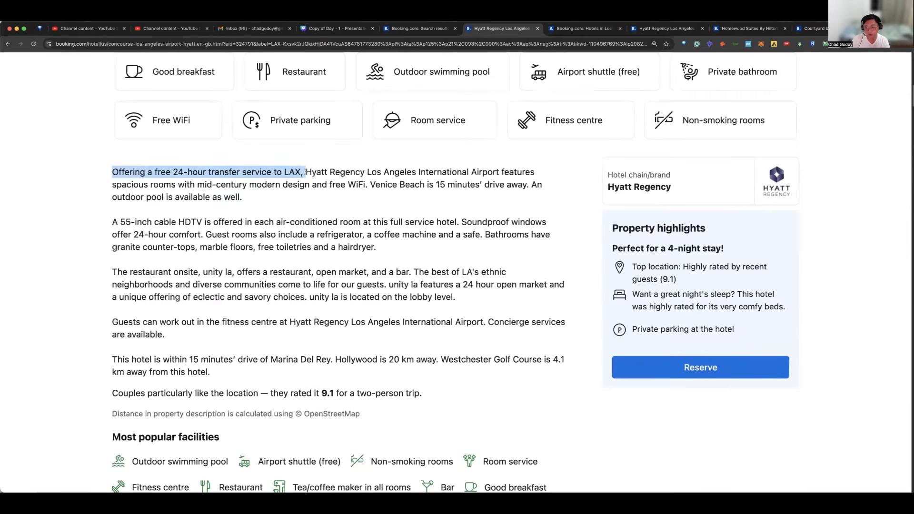
click(224, 200)
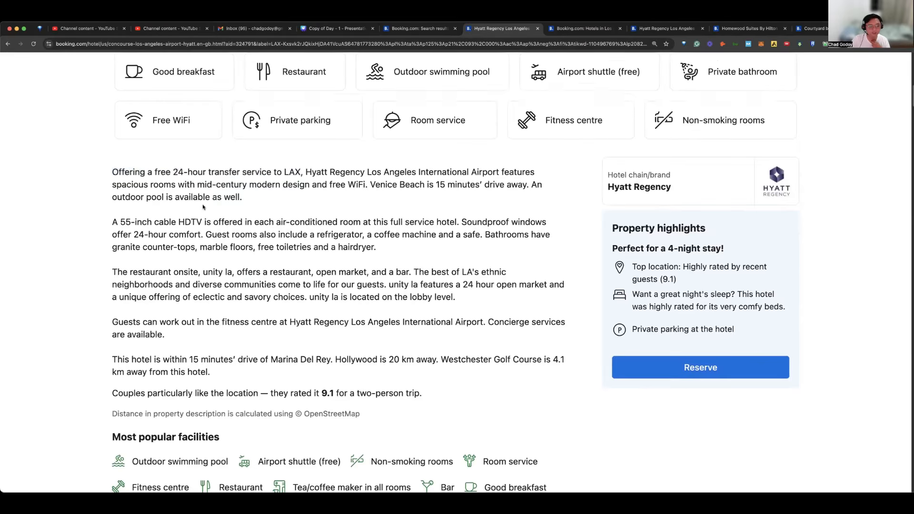
Step: Read the rest of the property description and the most popular facilities, highlighting "Non-smoking rooms"
scroll(199, 203, down, 1)
scroll(201, 203, down, 3)
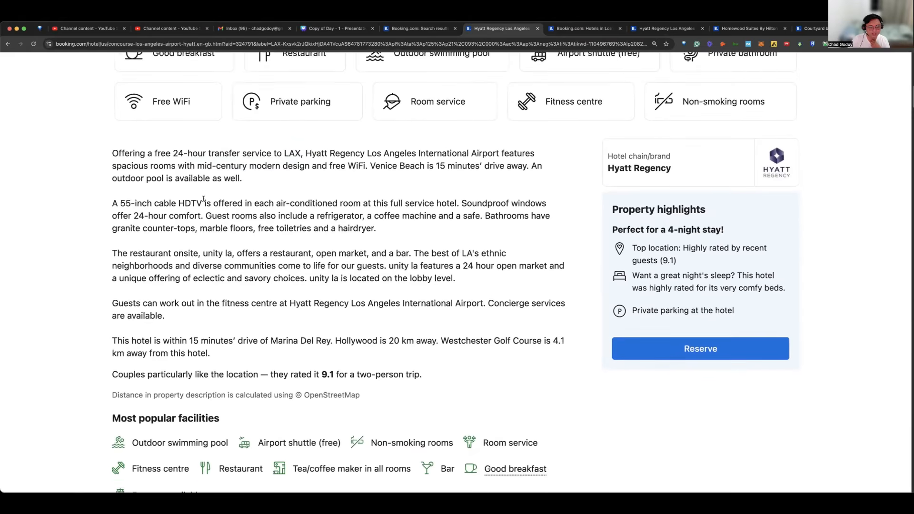
scroll(205, 205, down, 5)
drag(136, 319, 410, 284)
scroll(493, 320, down, 1)
scroll(476, 314, down, 2)
triple_click(410, 284)
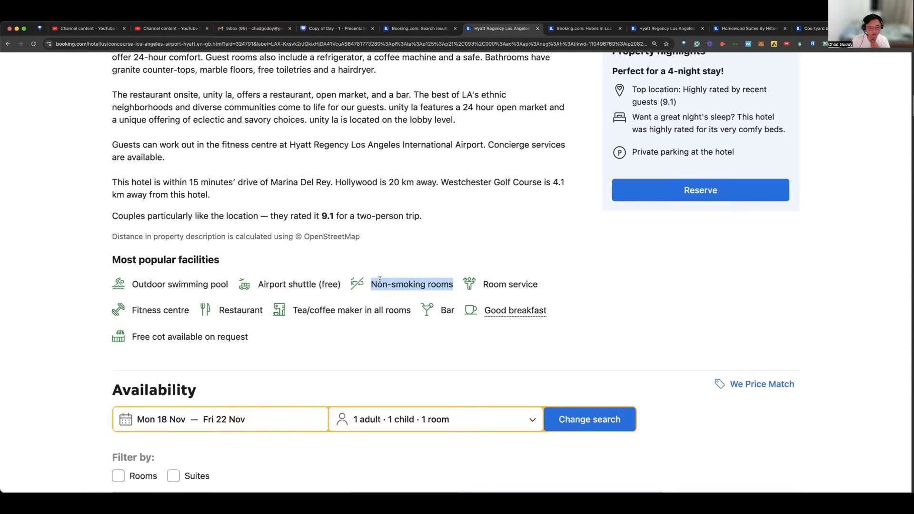
scroll(464, 282, down, 1)
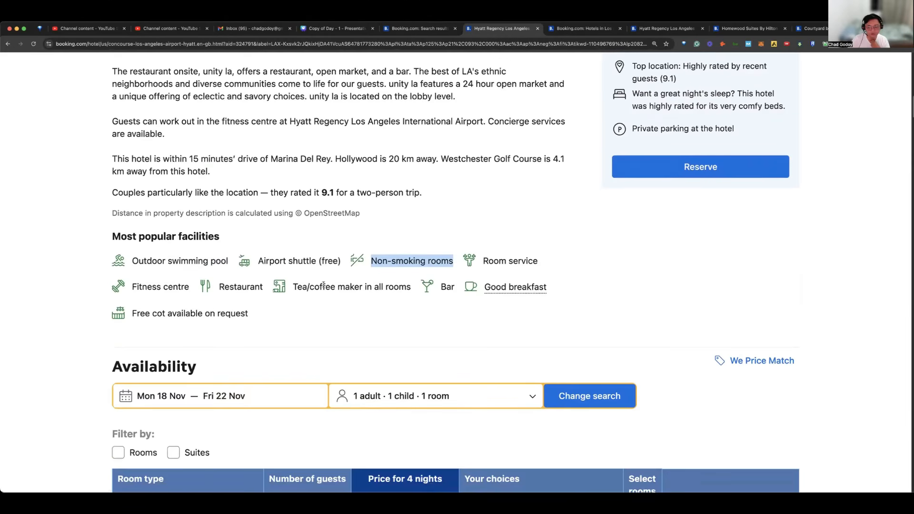
triple_click(410, 258)
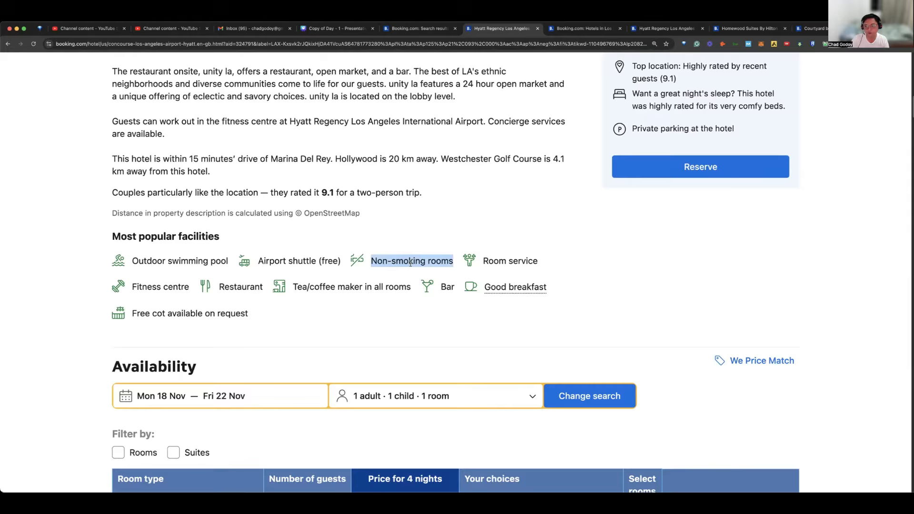
scroll(203, 296, down, 1)
scroll(241, 280, down, 1)
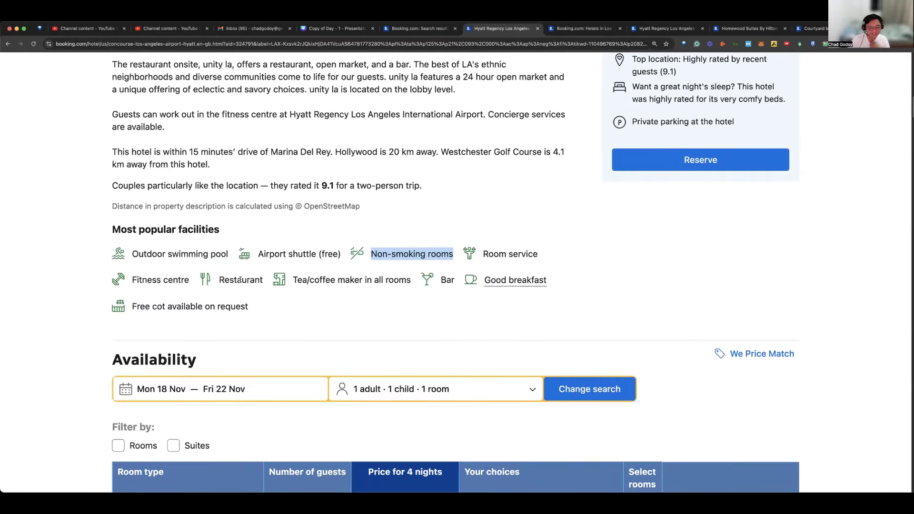
triple_click(424, 255)
Step: Highlight "Free cot available on request" in the list of most popular facilities
scroll(425, 253, down, 3)
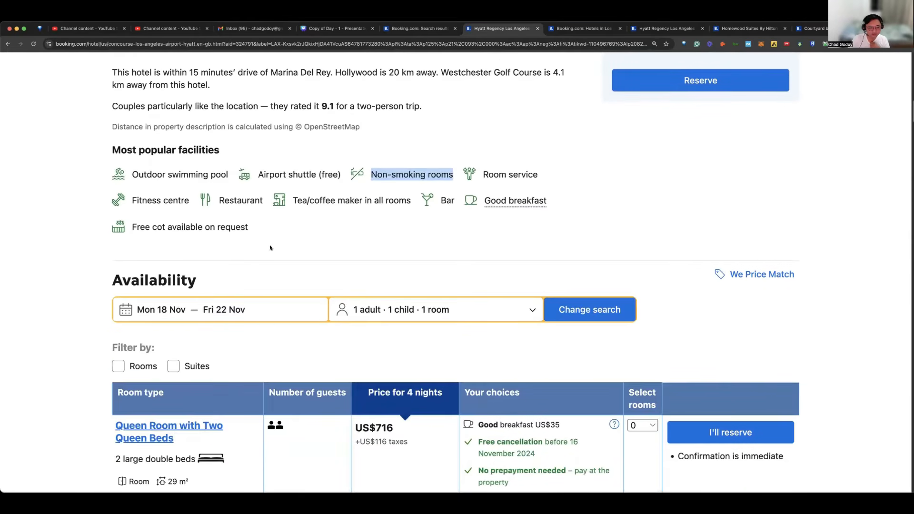
click(200, 227)
triple_click(200, 226)
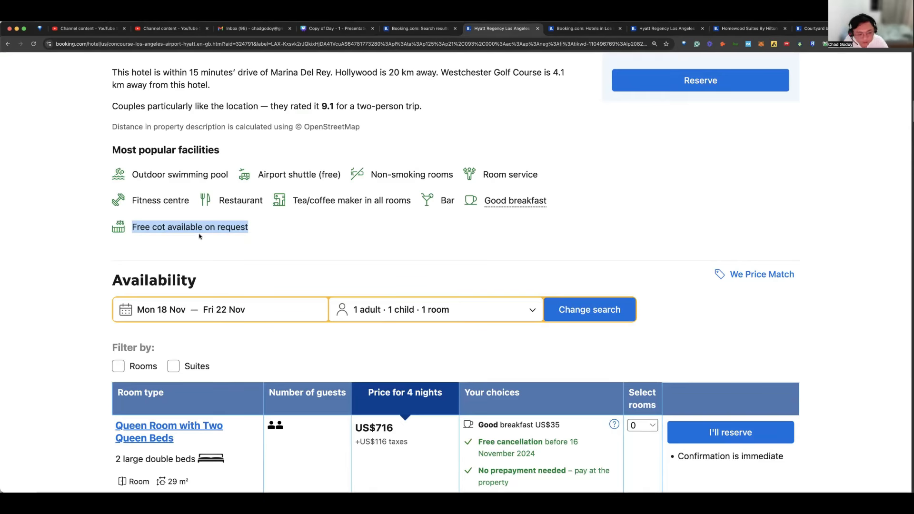
Step: Change the availability search to 1 adult, 0 children and 1 room, and apply the changes
scroll(199, 233, down, 3)
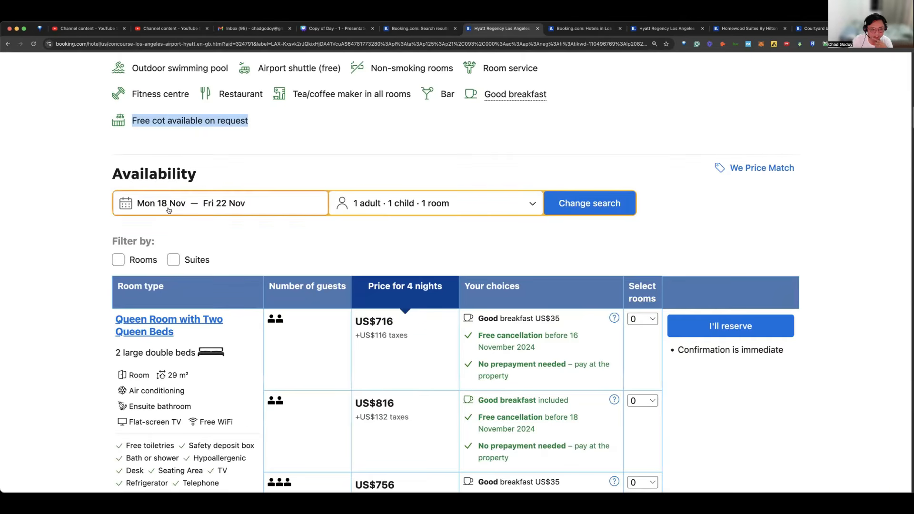
click(430, 206)
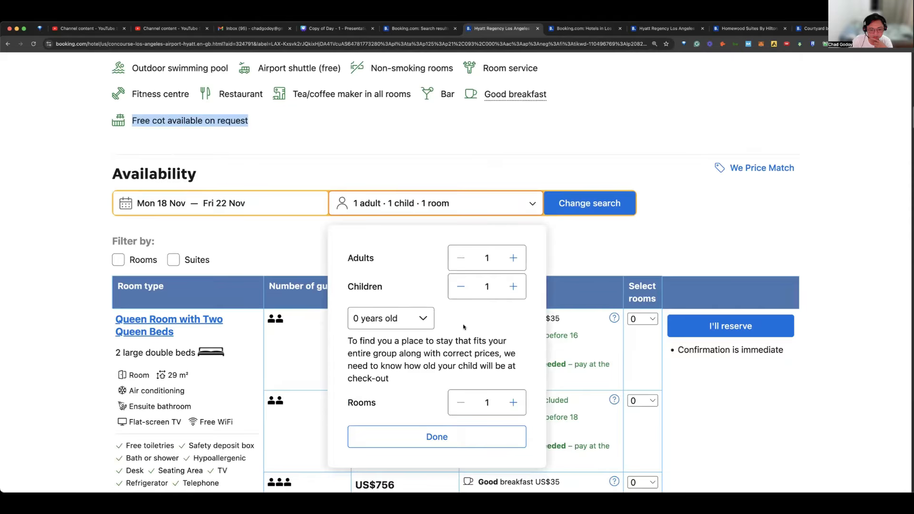
click(461, 286)
click(491, 186)
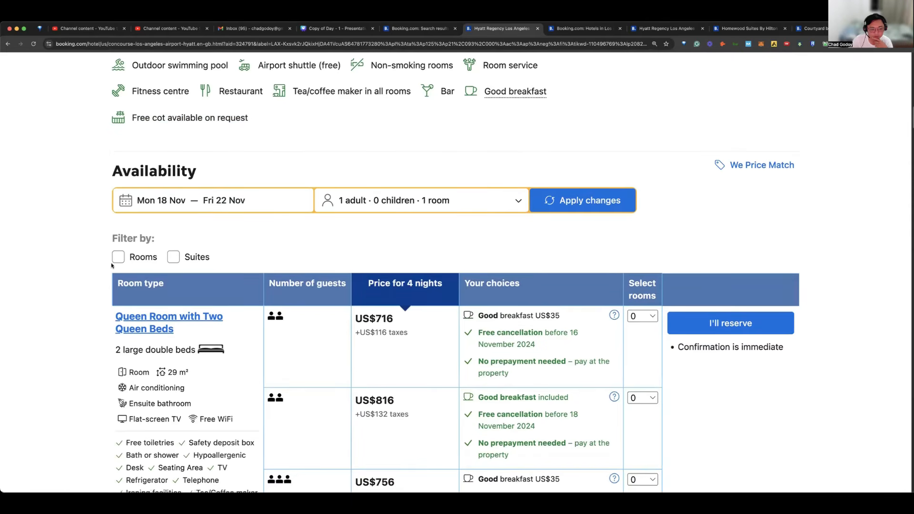
scroll(187, 262, down, 2)
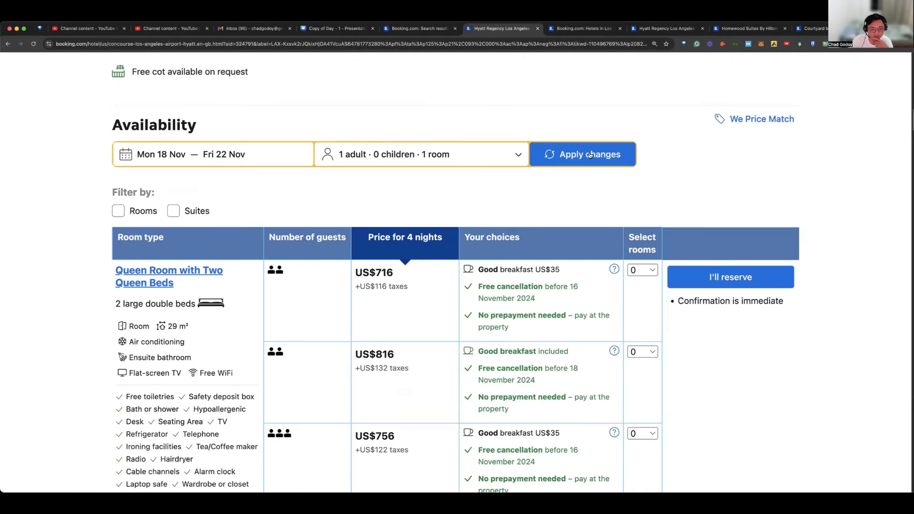
click(627, 157)
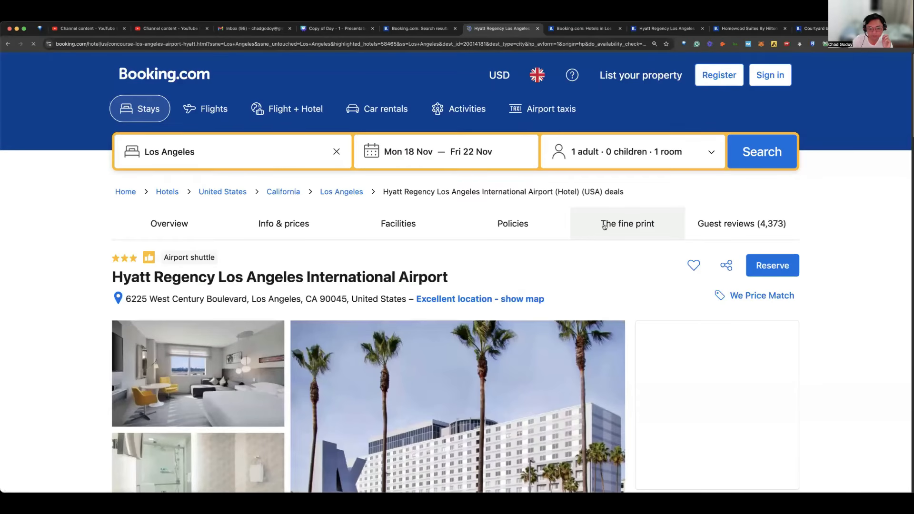
Step: Examine the updated page and room table, highlighting the bed descriptions of the Queen Room and the King Room
scroll(604, 225, down, 10)
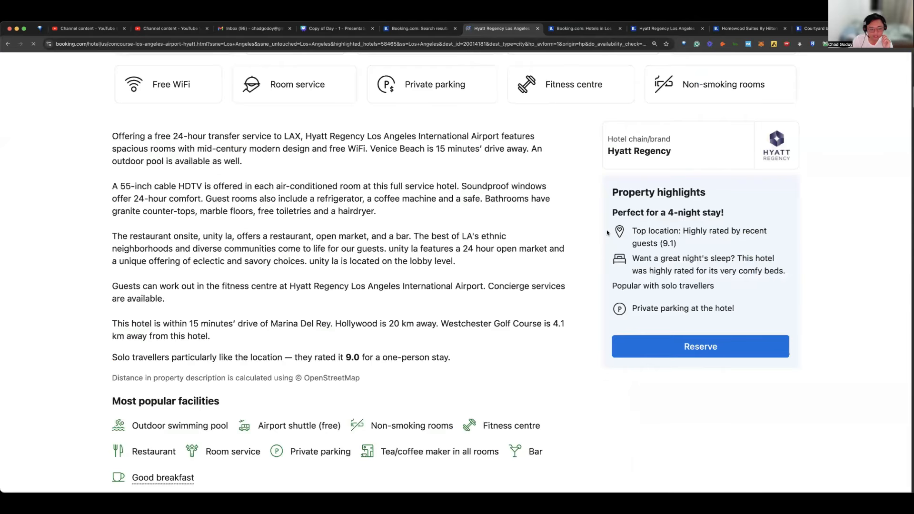
scroll(592, 217, down, 2)
scroll(592, 218, down, 12)
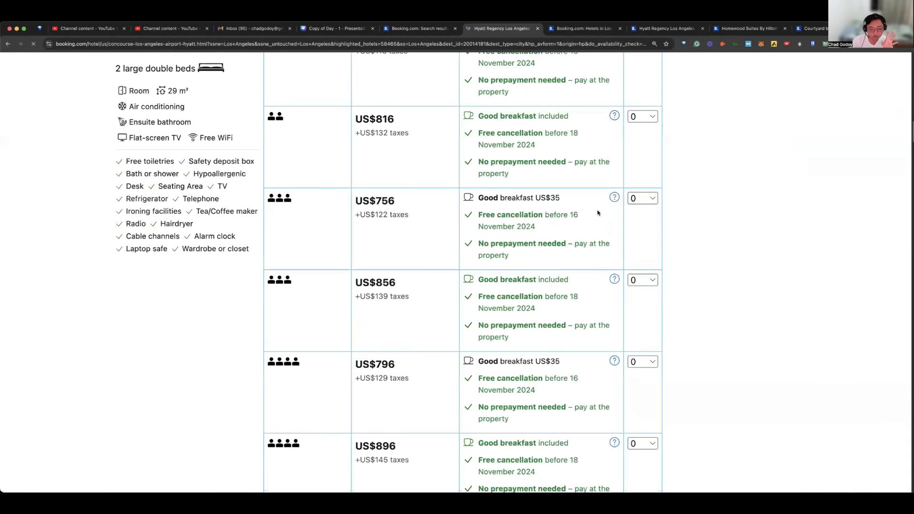
scroll(598, 212, down, 1)
scroll(598, 213, up, 3)
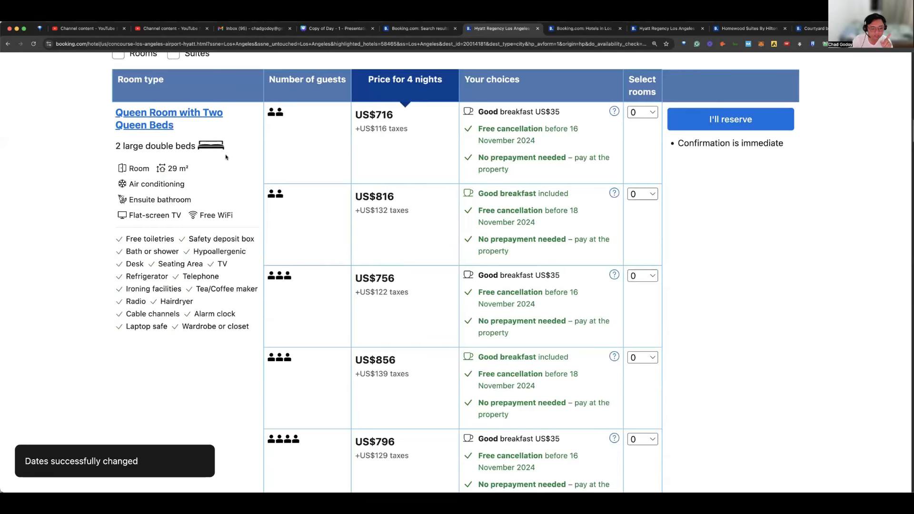
scroll(226, 155, down, 10)
scroll(226, 157, down, 1)
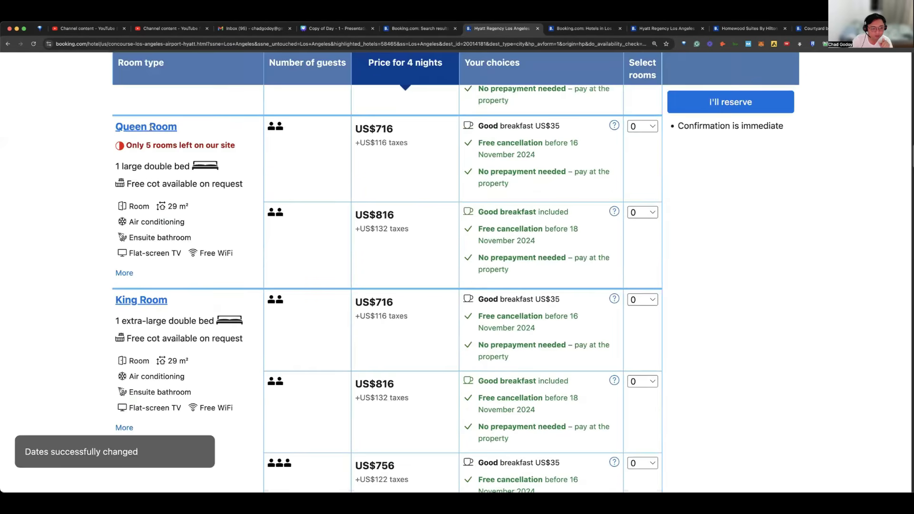
triple_click(169, 168)
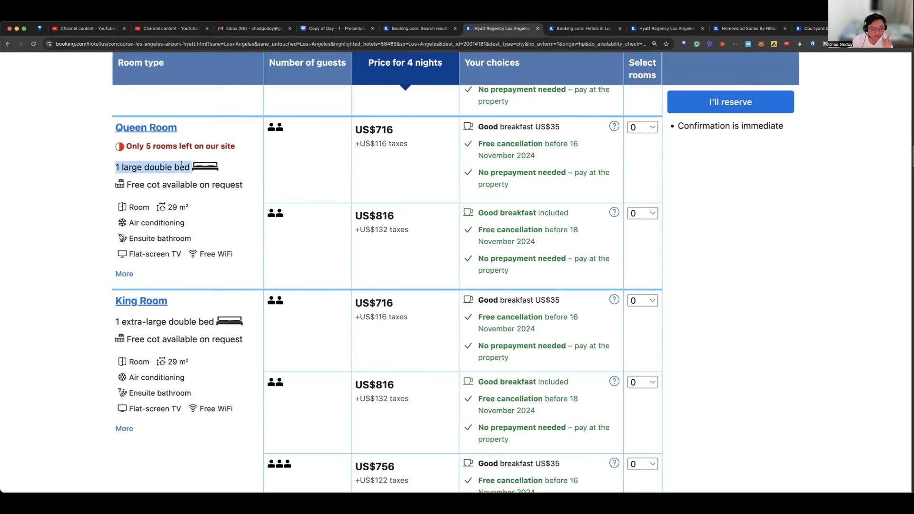
scroll(161, 293, down, 2)
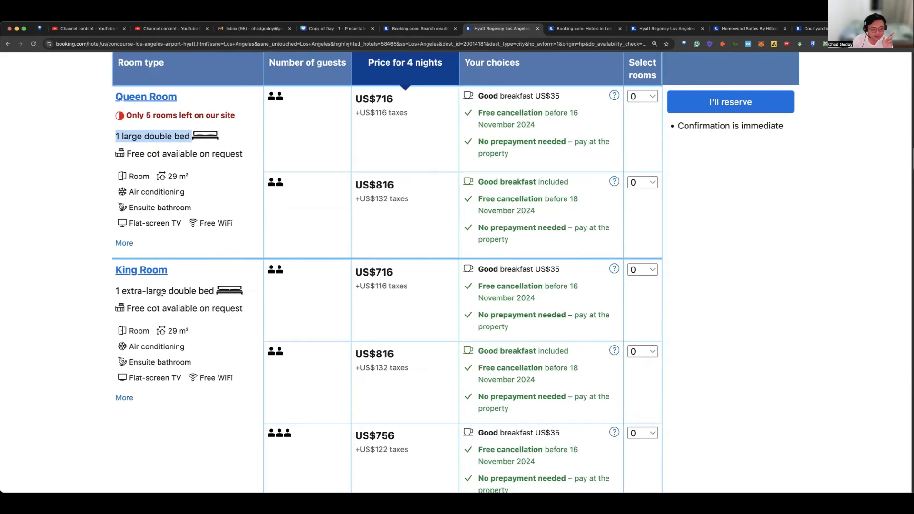
triple_click(163, 291)
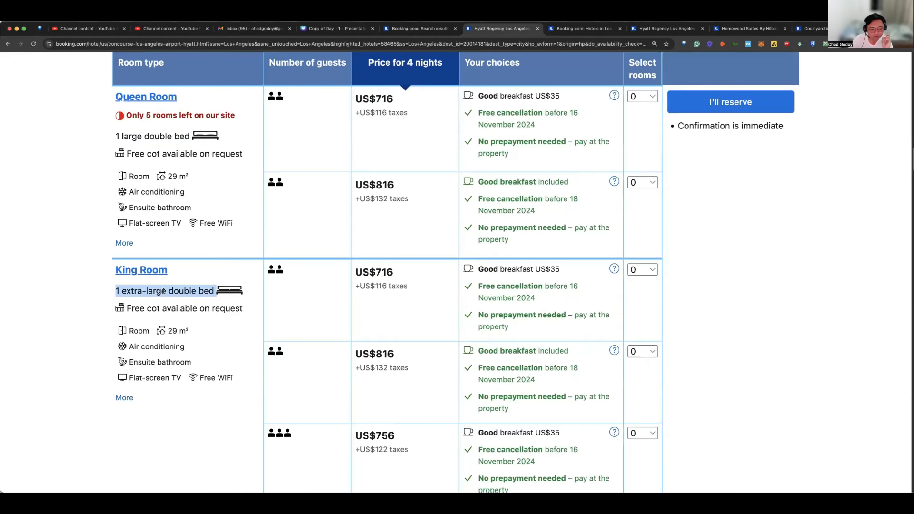
Step: Highlight the limited-availability notice under the Queen Room to examine its urgency wording, then clear the selection
scroll(186, 287, up, 2)
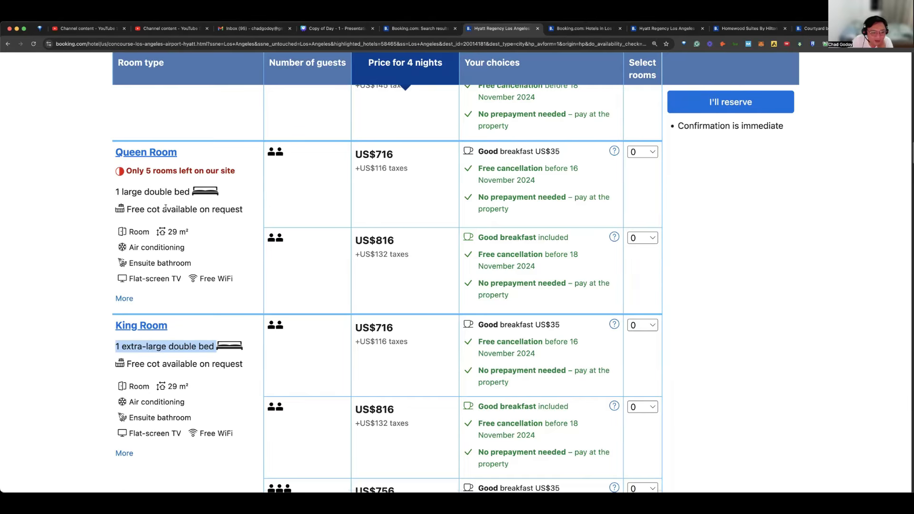
drag(237, 172, 124, 175)
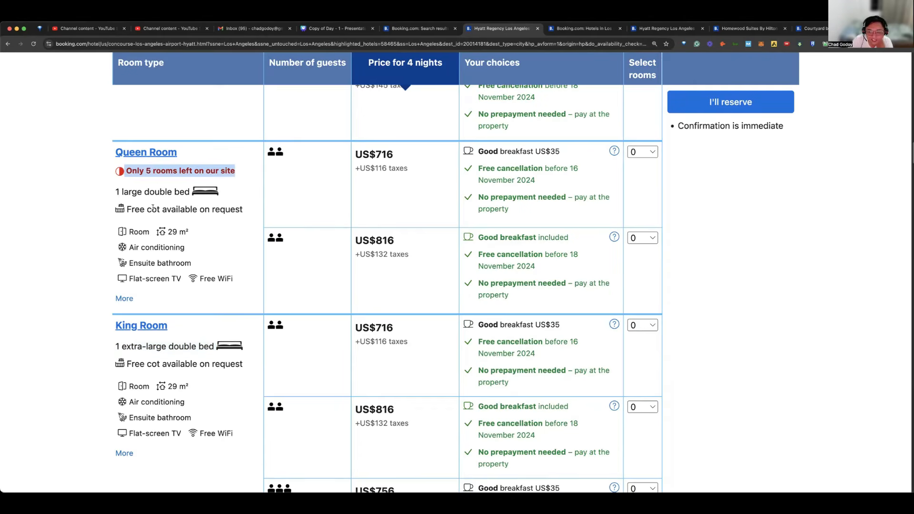
double_click(186, 209)
triple_click(168, 172)
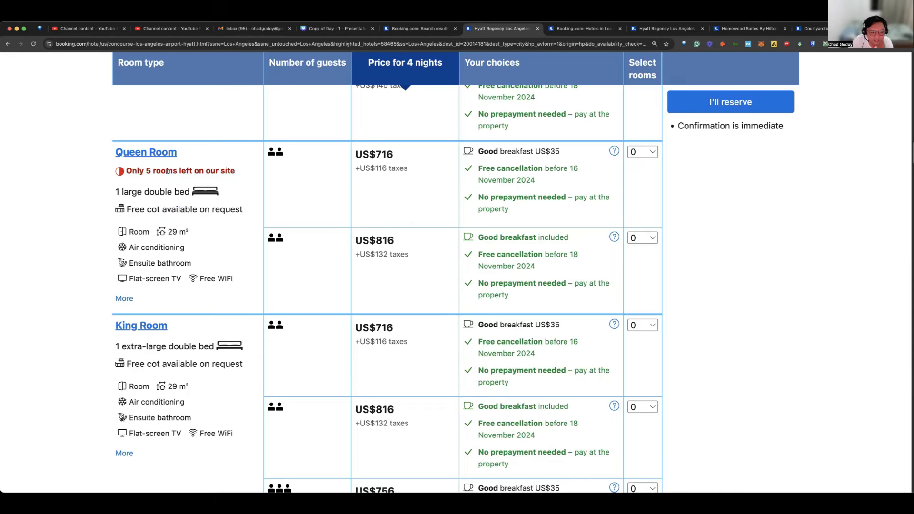
click(220, 249)
Step: Compare guest numbers, four-night prices and breakfast and cancellation choices for the King Room and the accessible Queen Room with Two Queen Beds
scroll(431, 154, down, 1)
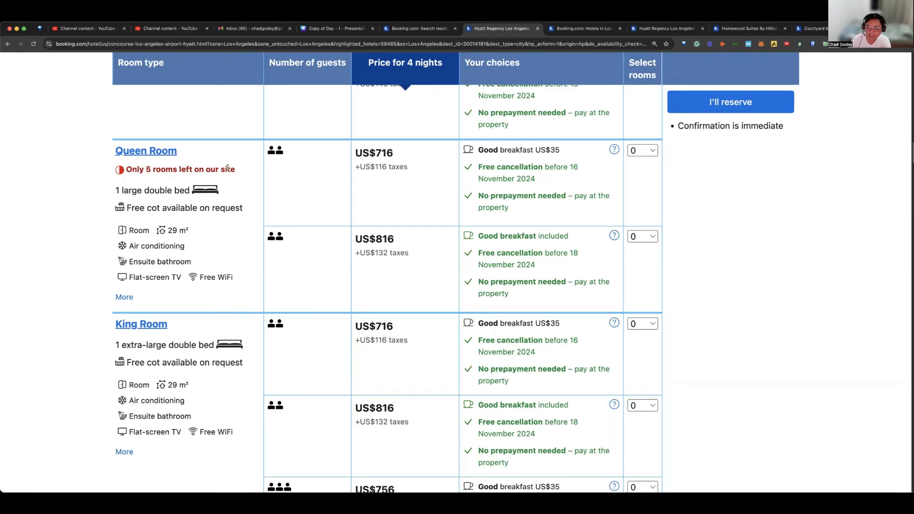
scroll(243, 177, down, 4)
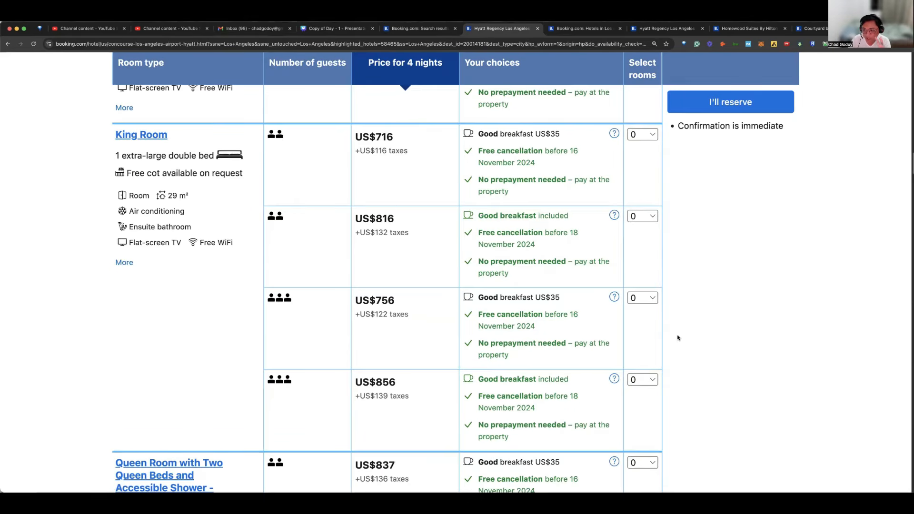
scroll(253, 145, up, 2)
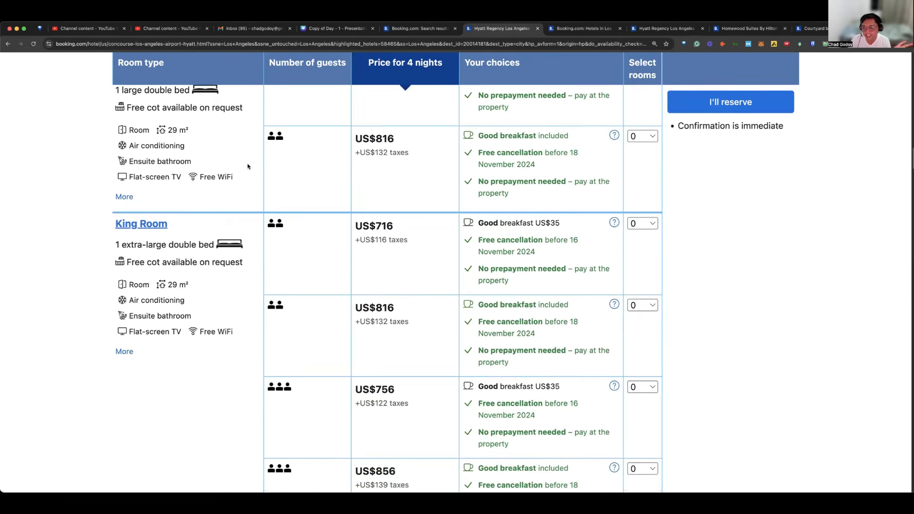
scroll(334, 193, down, 2)
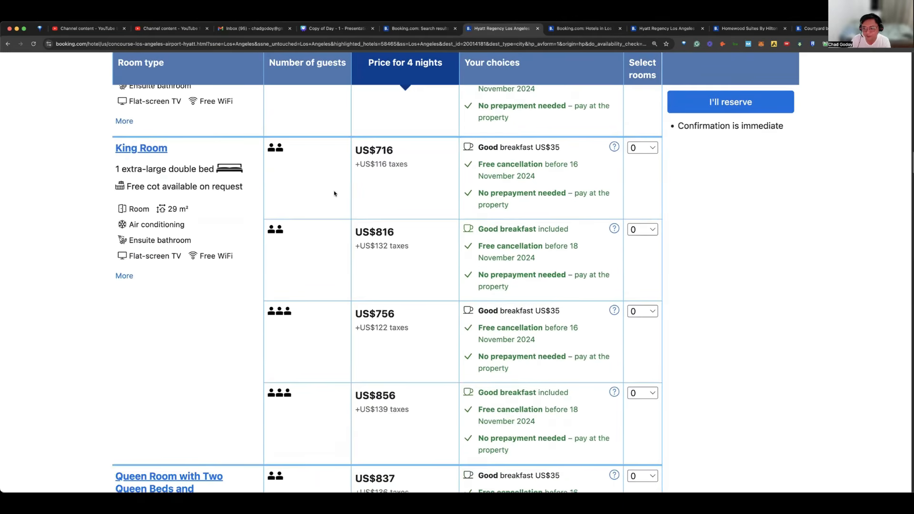
scroll(342, 194, down, 2)
scroll(360, 191, down, 5)
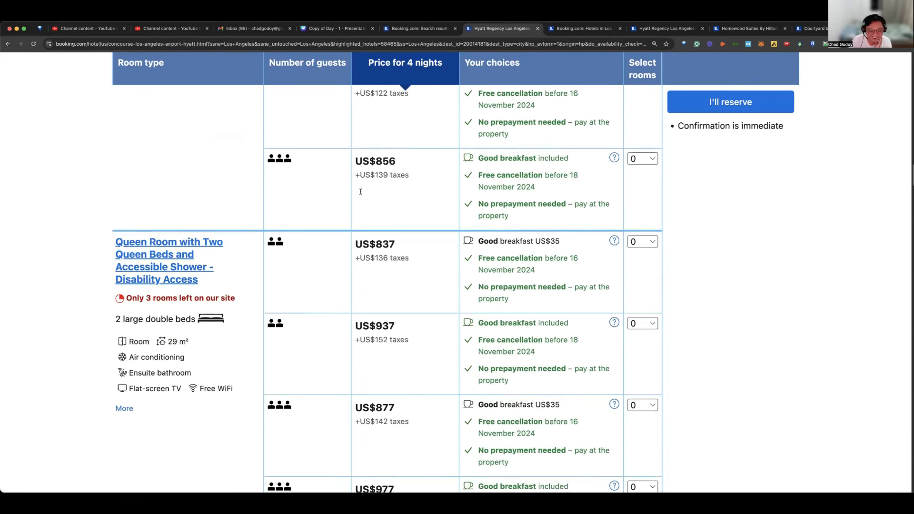
scroll(362, 184, up, 5)
scroll(362, 184, down, 7)
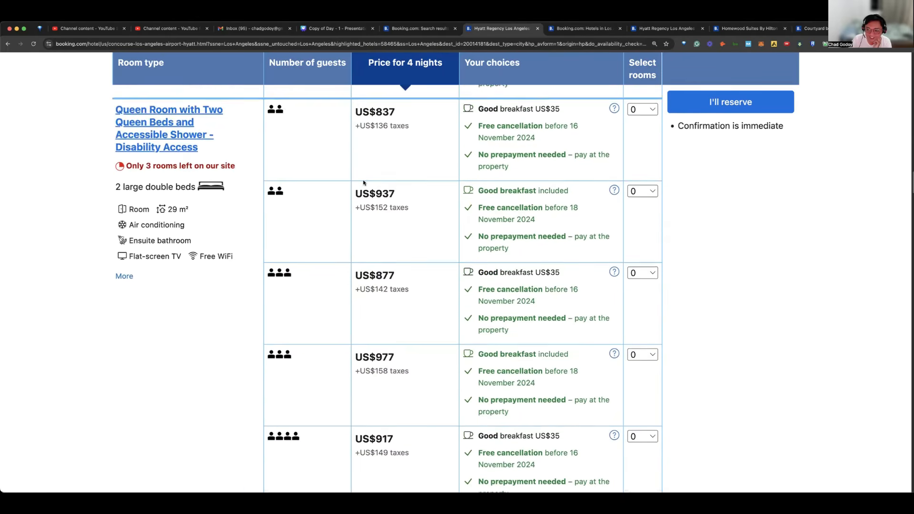
scroll(362, 180, up, 7)
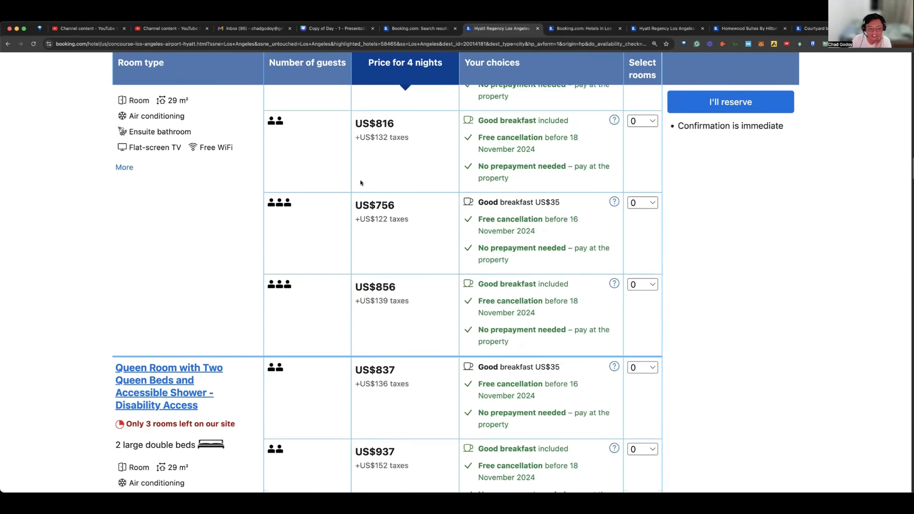
Step: Check the room quantity choices for the Queen Room offer with breakfast included, without selecting a quantity
scroll(362, 179, up, 4)
scroll(362, 181, down, 5)
scroll(362, 182, up, 8)
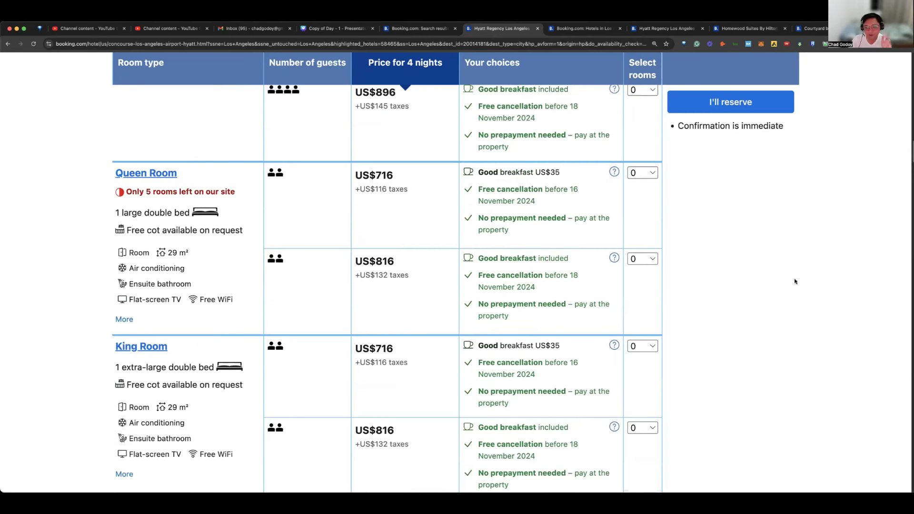
click(649, 262)
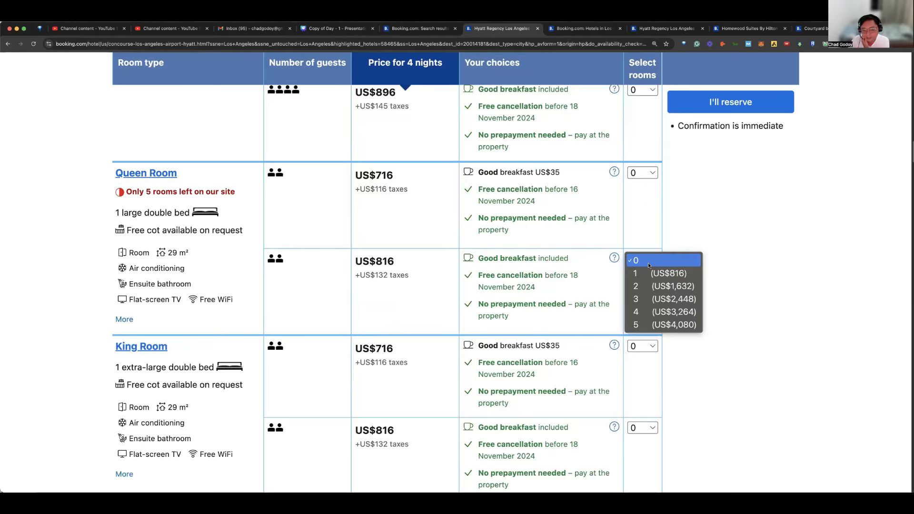
click(688, 242)
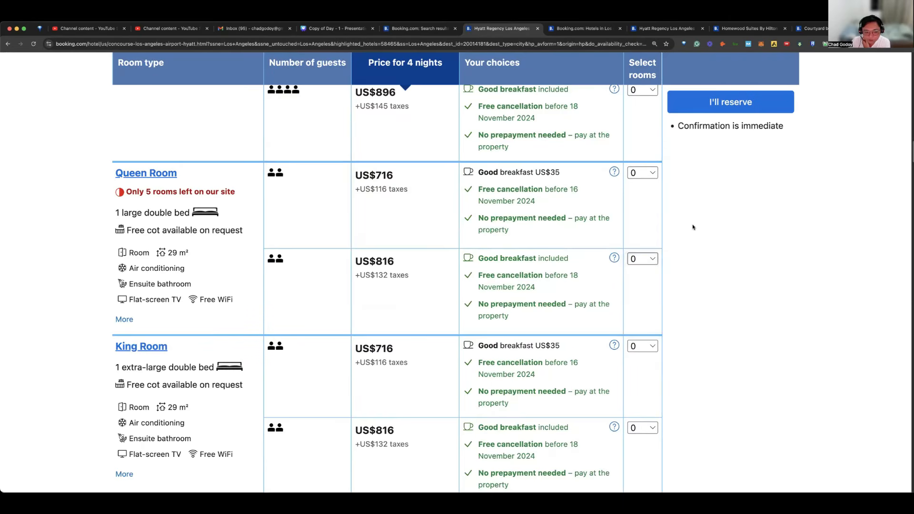
Step: Capture a screenshot of the Queen Room and King Room offers for two guests in the room table
scroll(686, 220, down, 2)
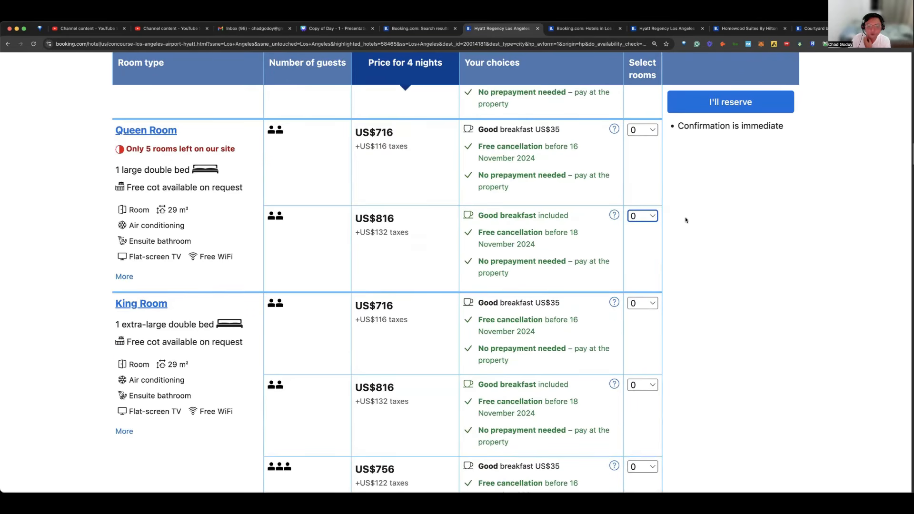
scroll(587, 193, down, 3)
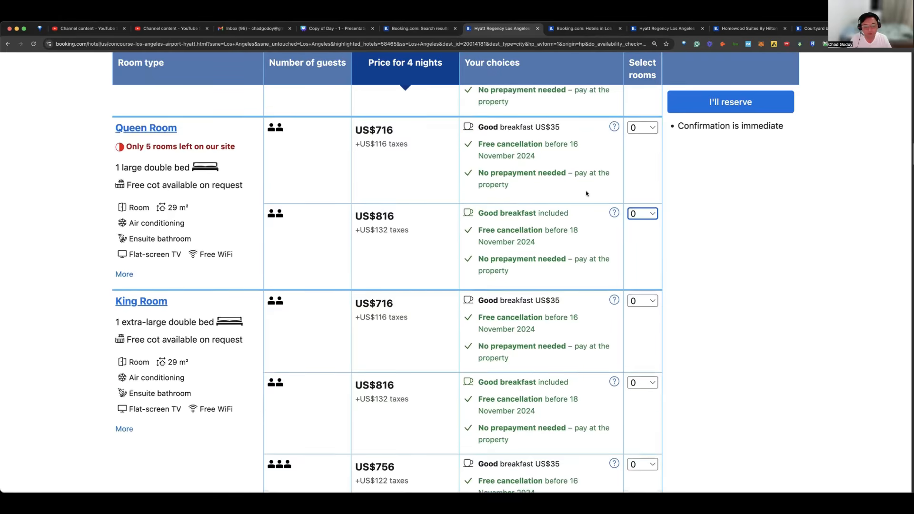
scroll(586, 193, up, 1)
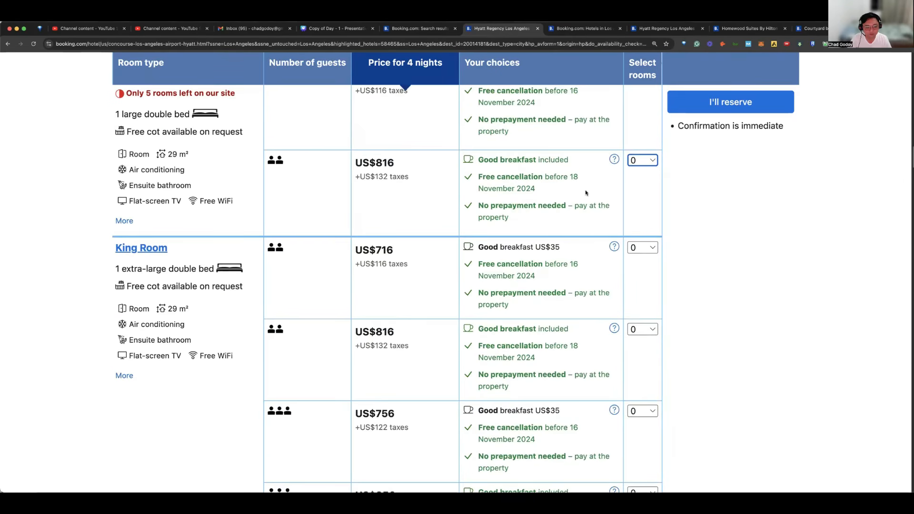
scroll(586, 193, up, 3)
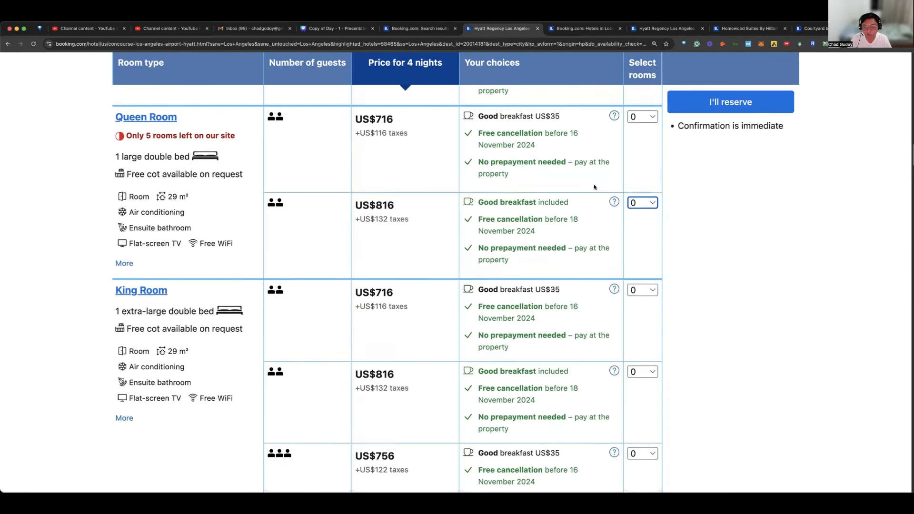
key(super+shift+4)
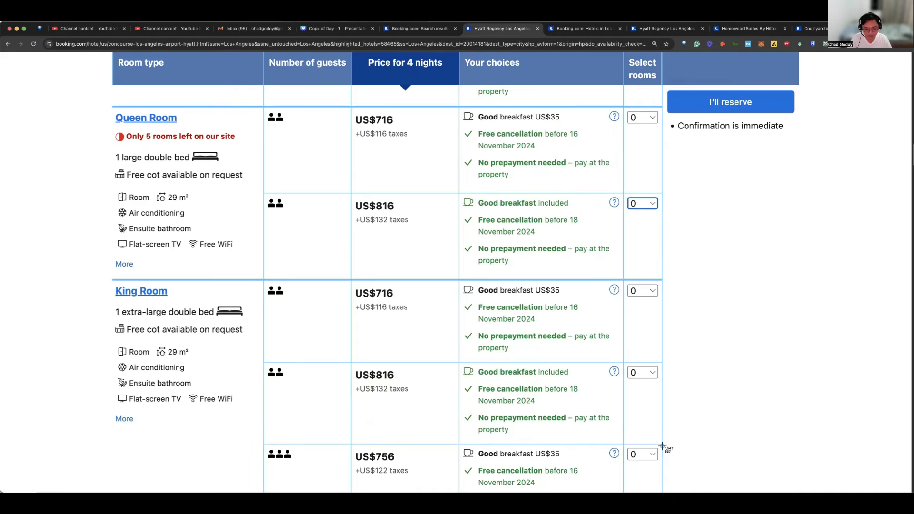
drag(110, 105, 662, 446)
Step: Select 1 room for the Queen Room offer with breakfast included
click(651, 372)
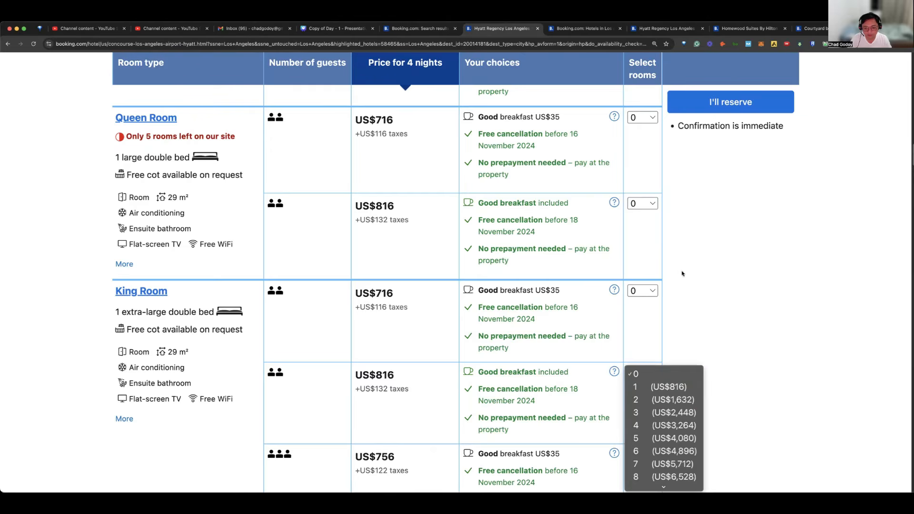
click(646, 210)
click(647, 210)
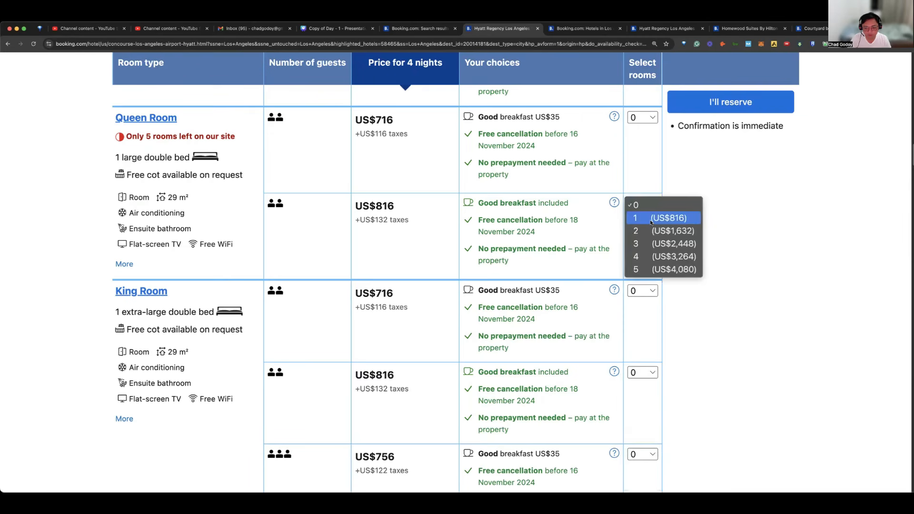
click(651, 222)
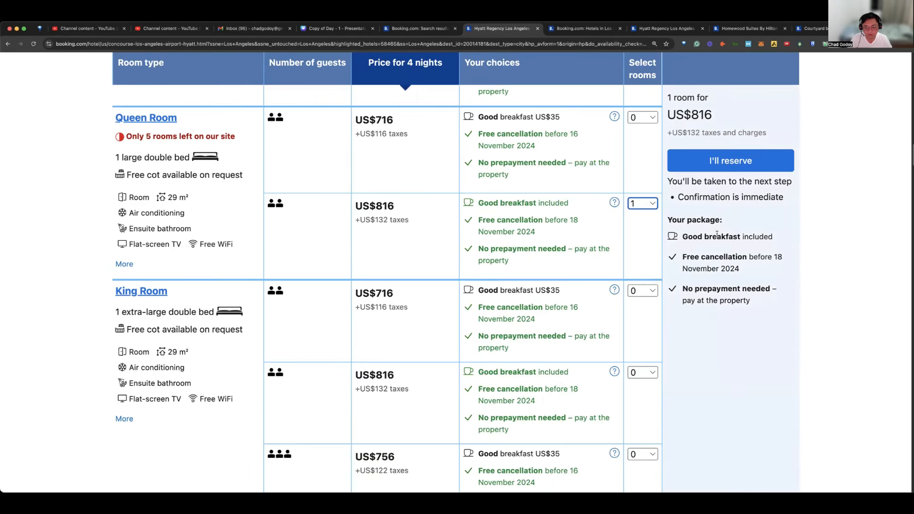
Step: Capture a screenshot of the room offers that includes the reservation summary of the selected package
click(745, 238)
scroll(740, 234, up, 1)
scroll(739, 233, up, 2)
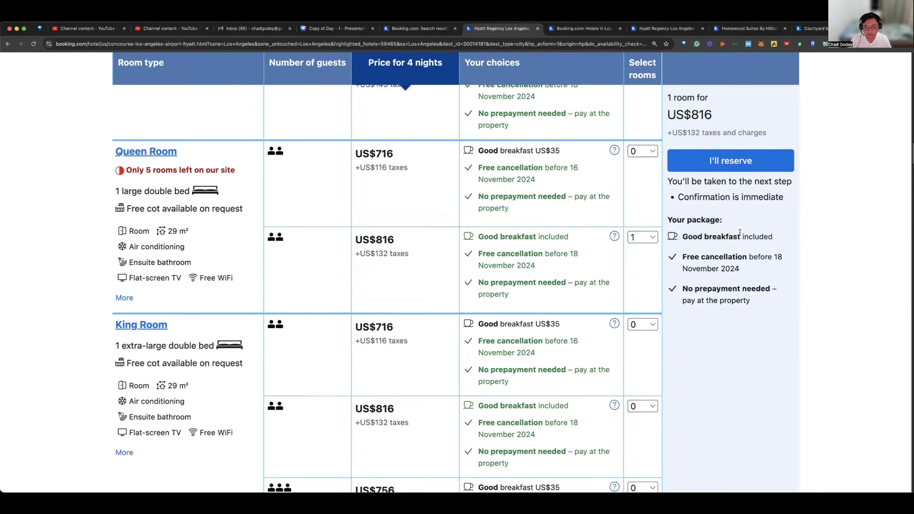
scroll(740, 234, down, 2)
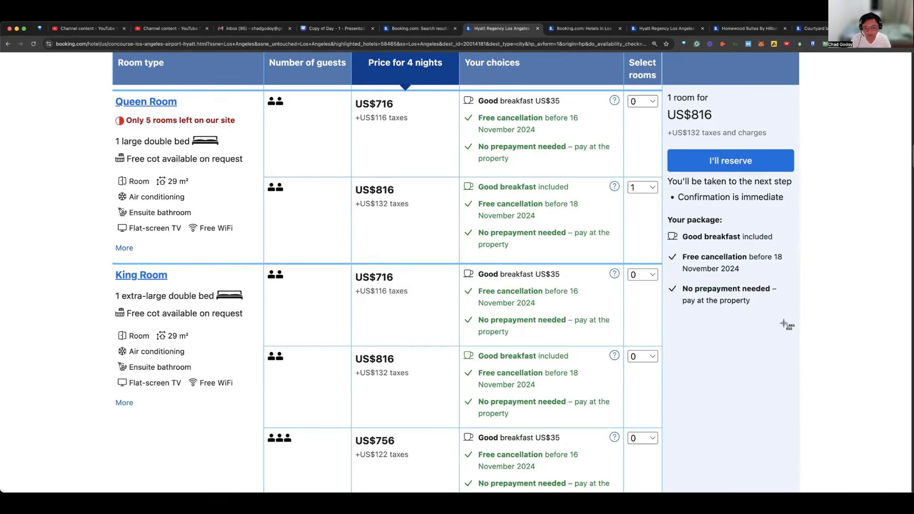
drag(792, 308, 797, 315)
scroll(660, 315, down, 3)
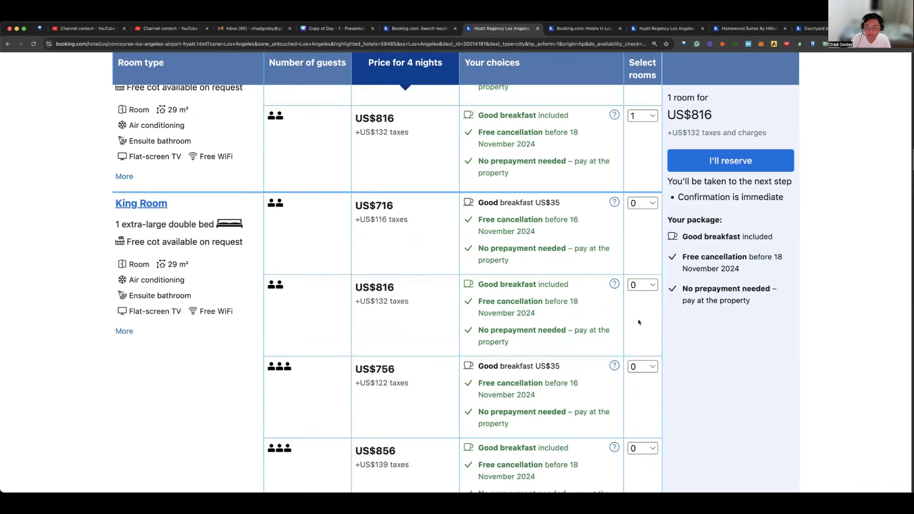
scroll(635, 326, down, 8)
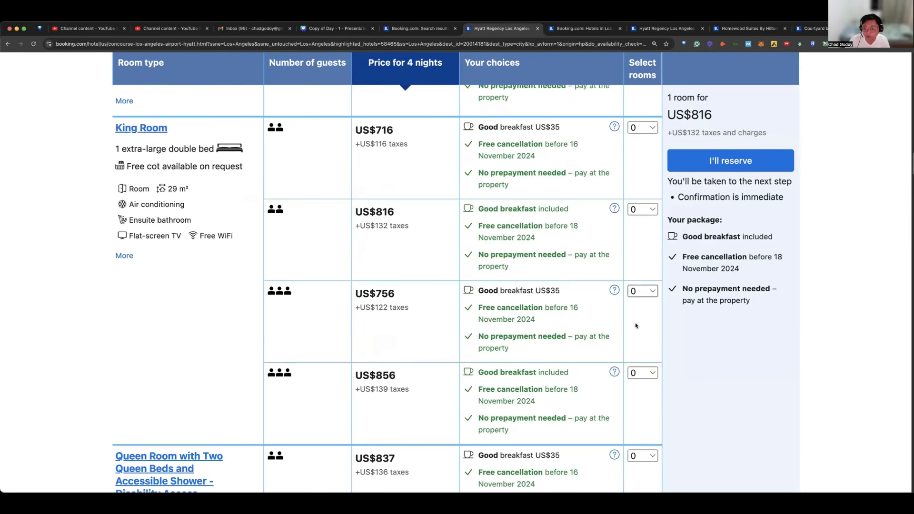
scroll(631, 326, down, 5)
scroll(634, 315, up, 10)
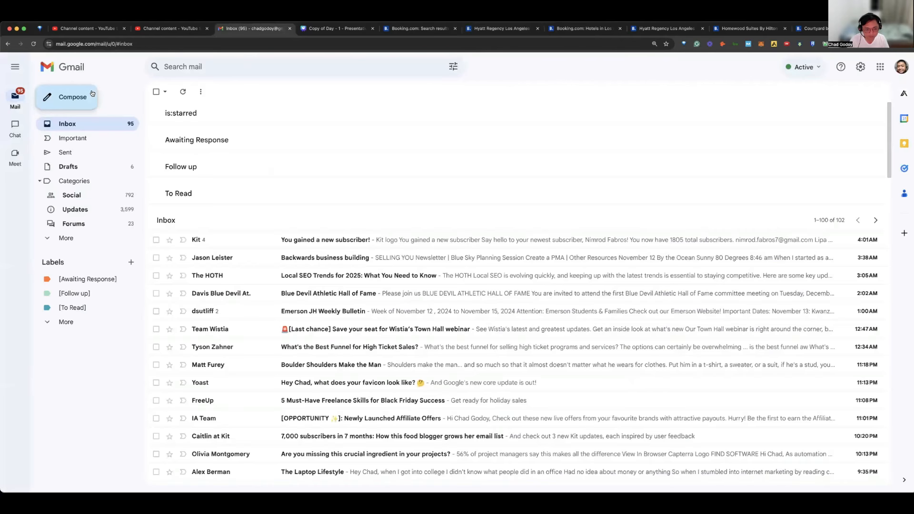
Step: Switch to Gmail, start a new email message and enlarge the page for readability
click(92, 94)
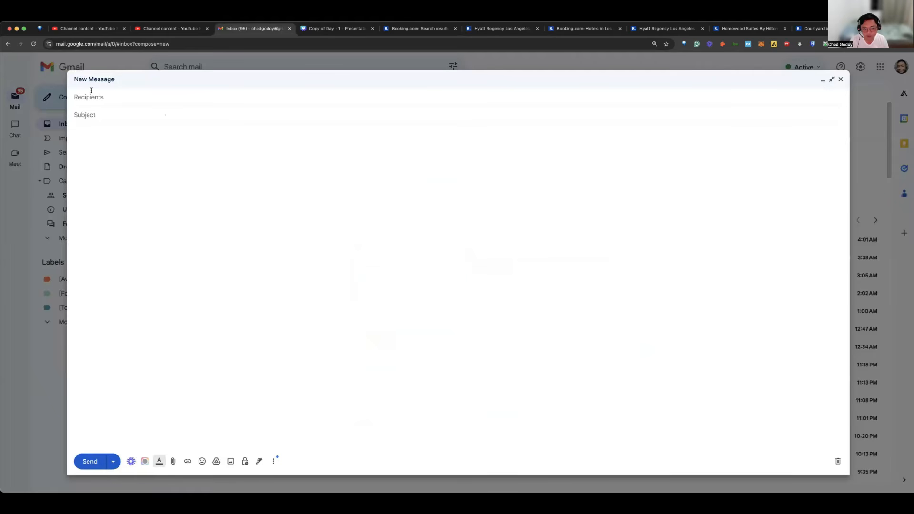
key(super+plus)
key(super+plus)
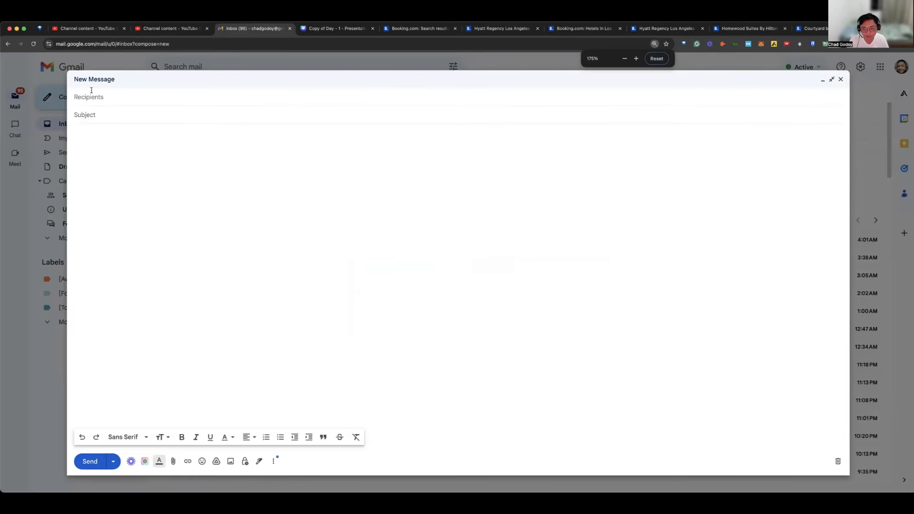
key(super+plus)
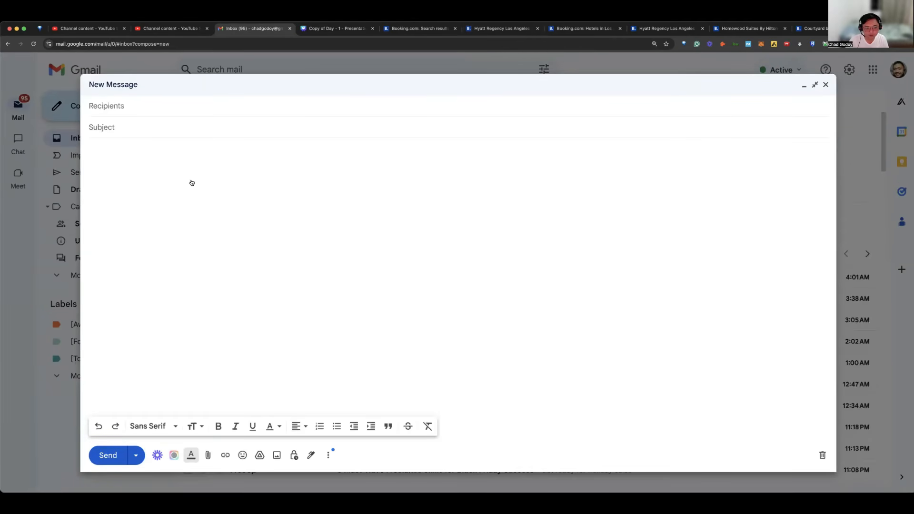
key(super+plus)
click(290, 177)
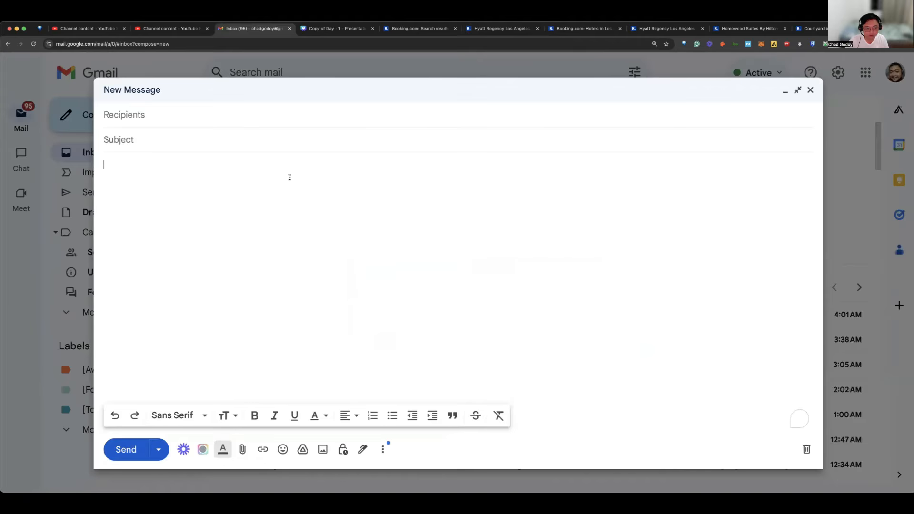
click(208, 140)
key(super+plus)
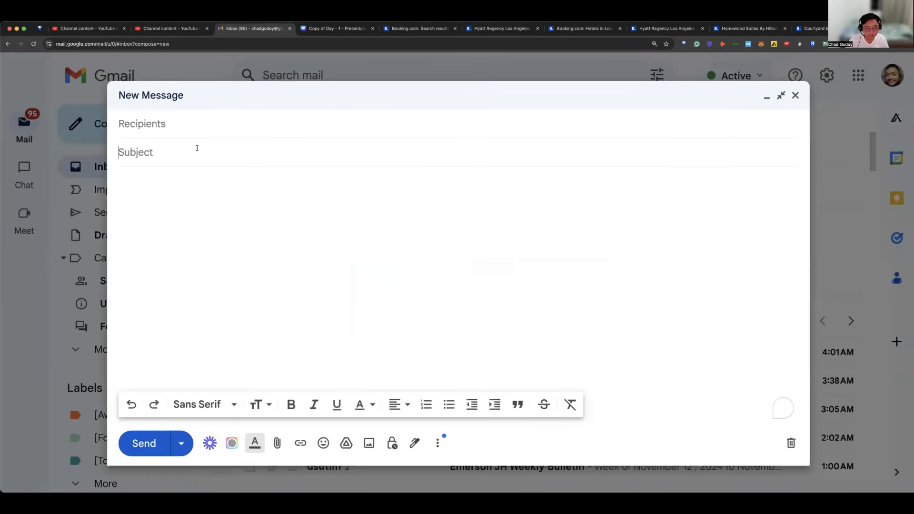
key(shift+Tab)
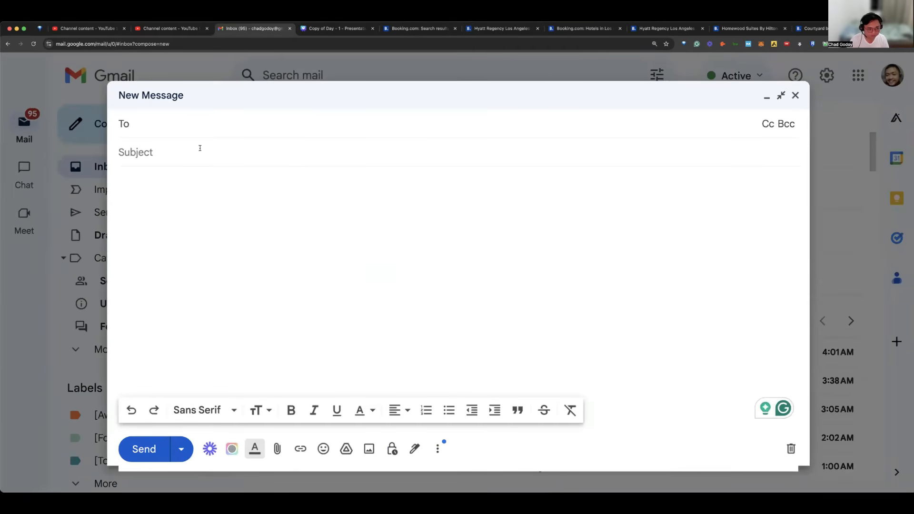
Step: Enter the email subject "Your Hotel Booking for your Next Flight [Action Needed]"
click(200, 148)
text(Your Ho)
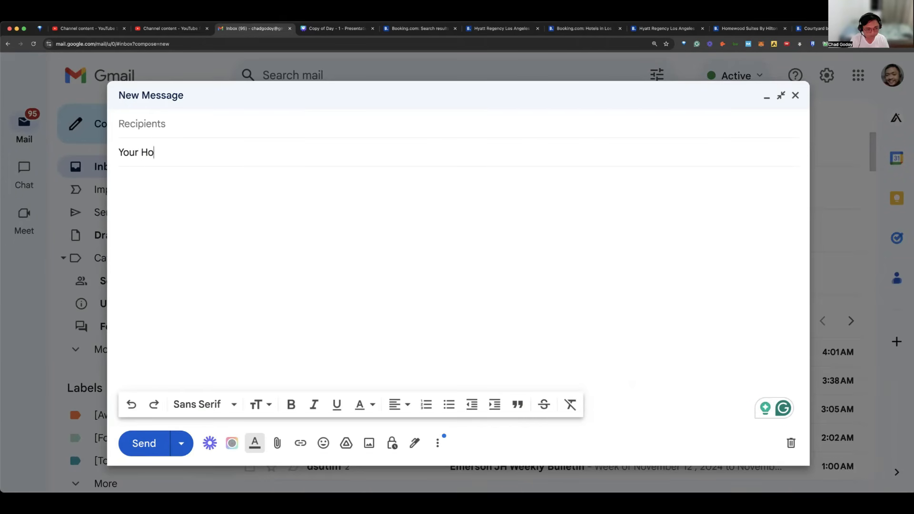
text(tel Booking for your NExt)
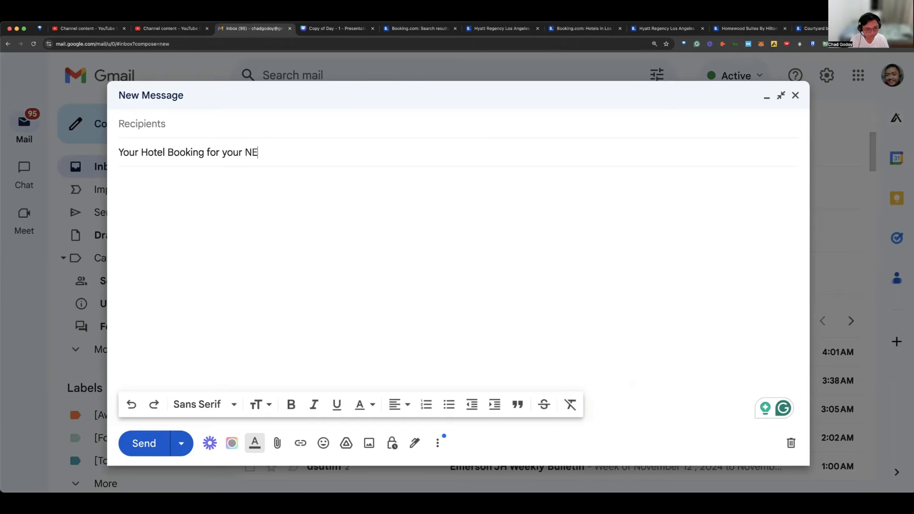
key(BackSpace)
key(BackSpace)
key(BackSpace)
text(ext Flight [Act)
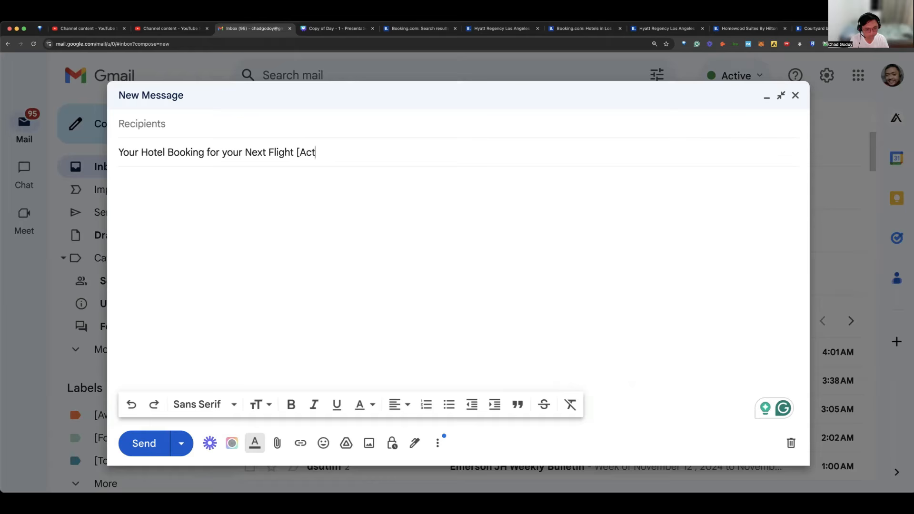
text(ion Needde)
key(BackSpace)
key(BackSpace)
text(ed[)
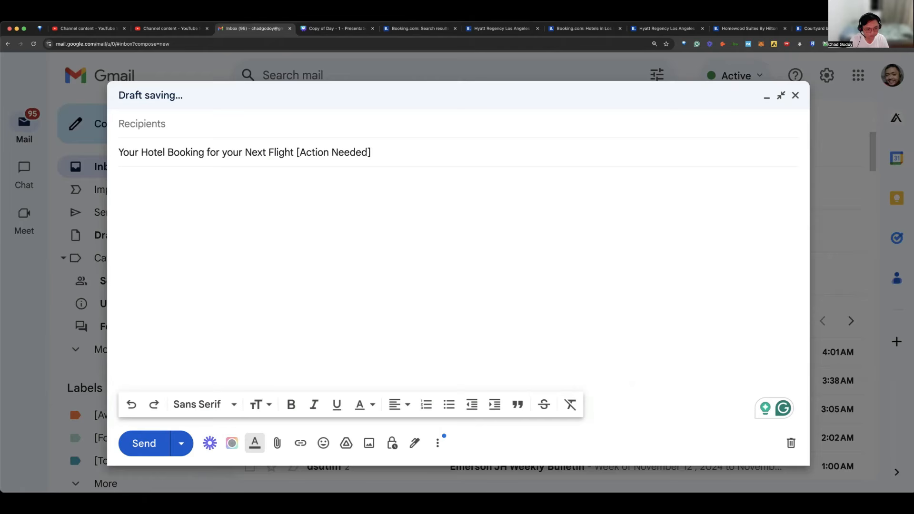
Step: Insert "MNL-LAX Nov 18-23" before "[Action Needed]" in the email subject
click(299, 152)
text(MNL)
text(-LAX )
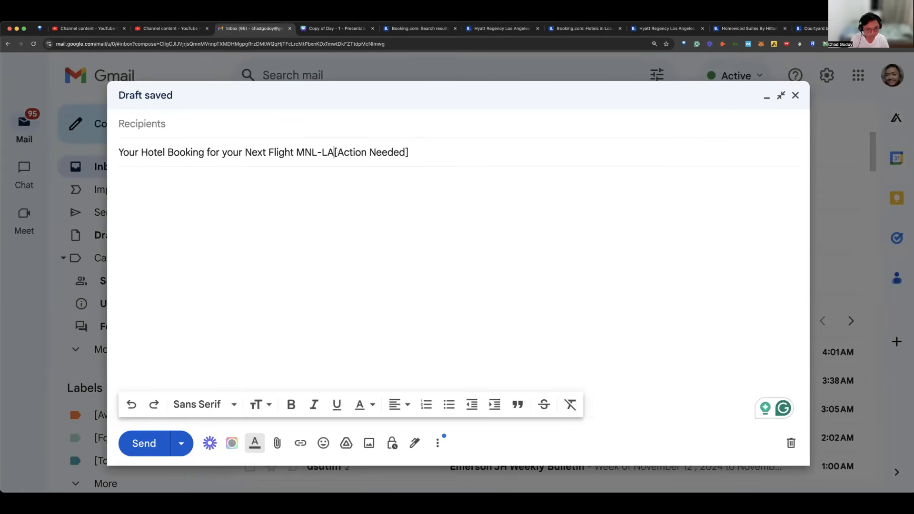
text(Nov 18-23)
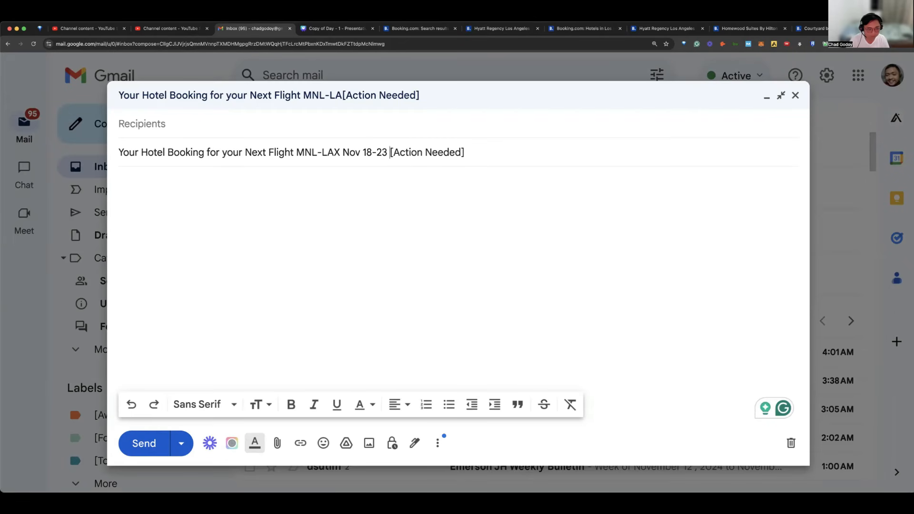
Step: Add a captured room-offer screenshot to the body of the email
click(203, 180)
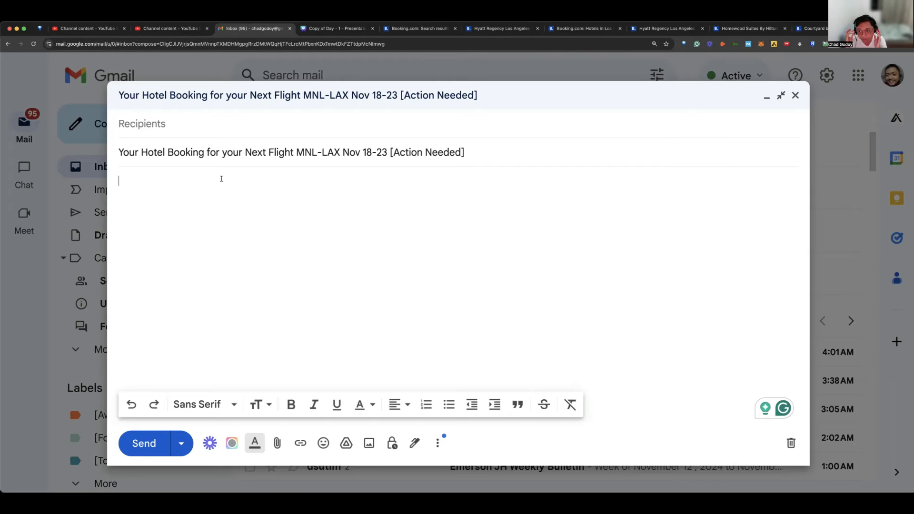
key(super+Tab)
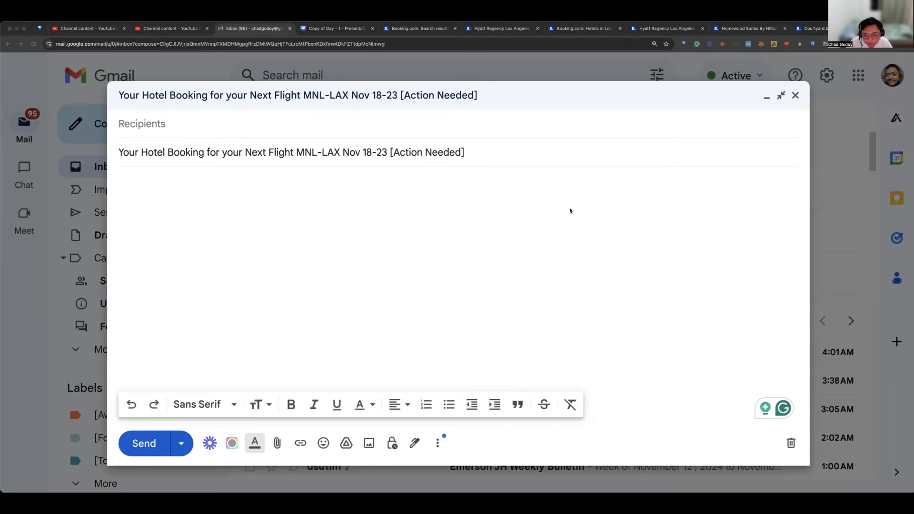
drag(638, 233, 332, 218)
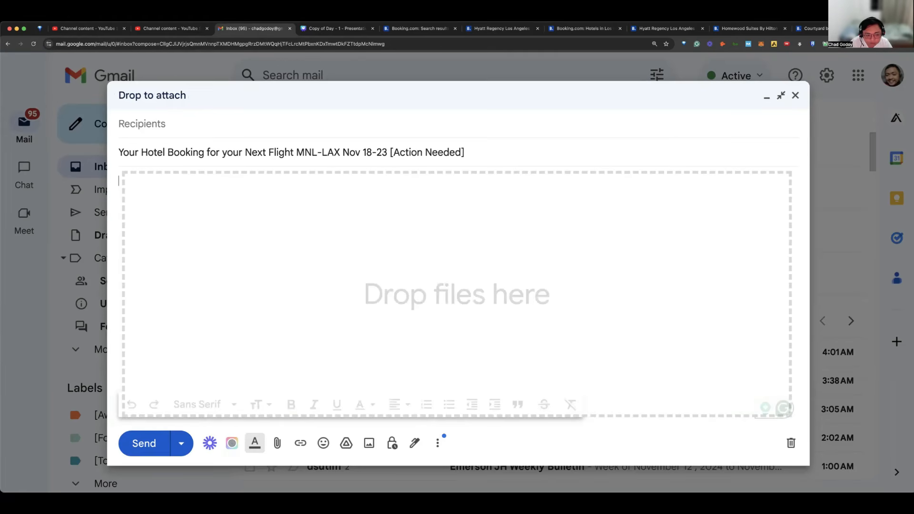
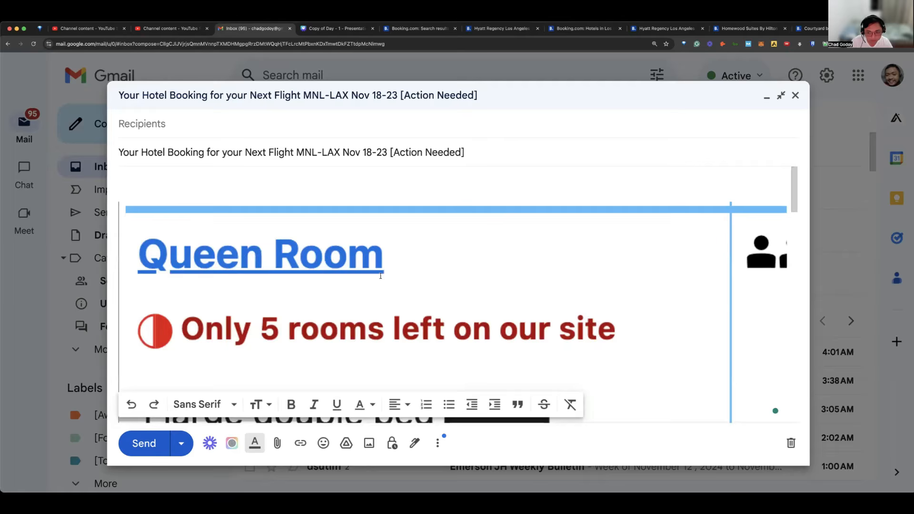
Step: Shrink the room-offer screenshot in the email body to about two-thirds of its width and add blank space below it
click(505, 268)
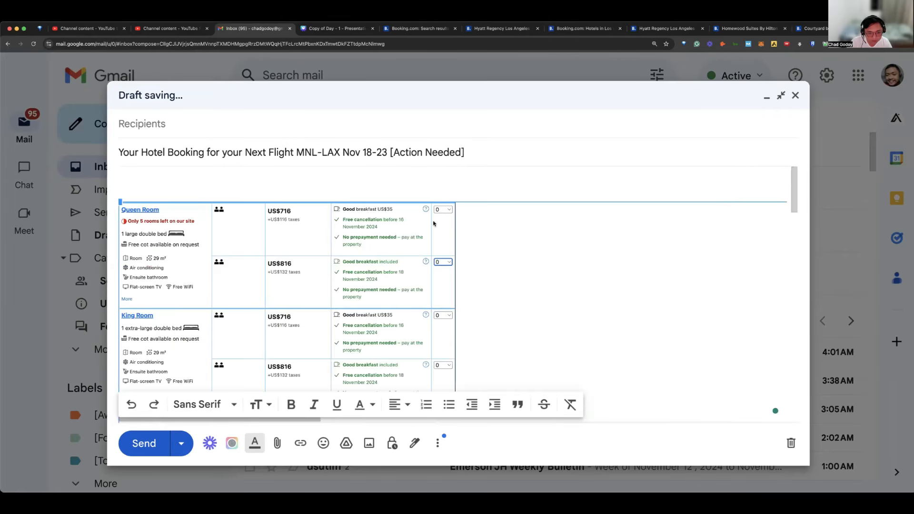
click(464, 211)
key(Return)
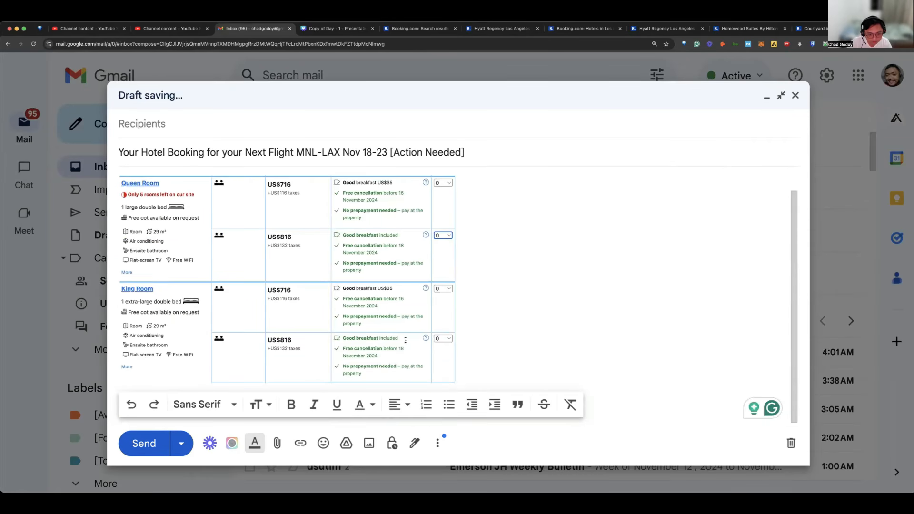
click(389, 347)
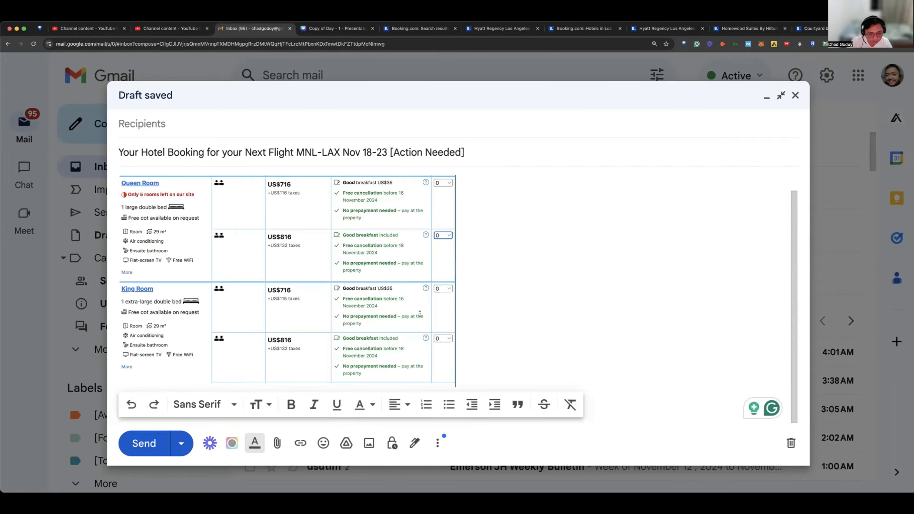
click(362, 291)
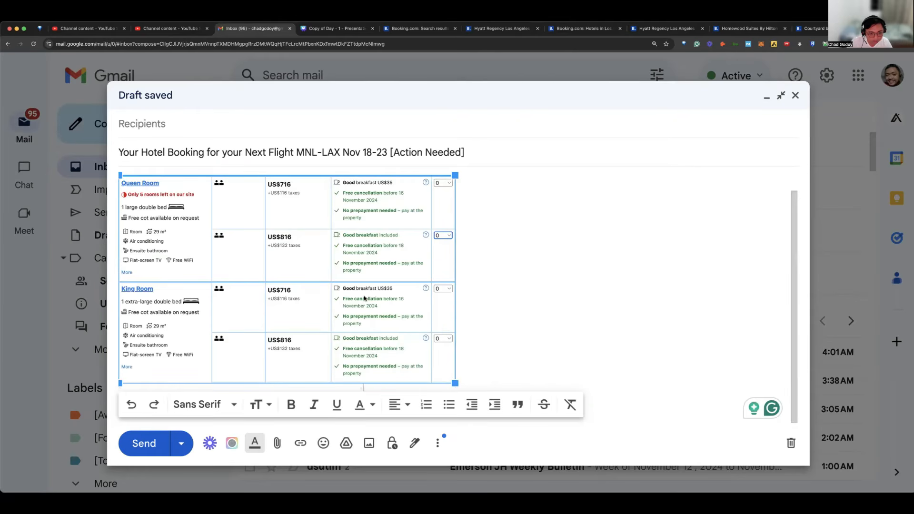
drag(456, 383, 353, 336)
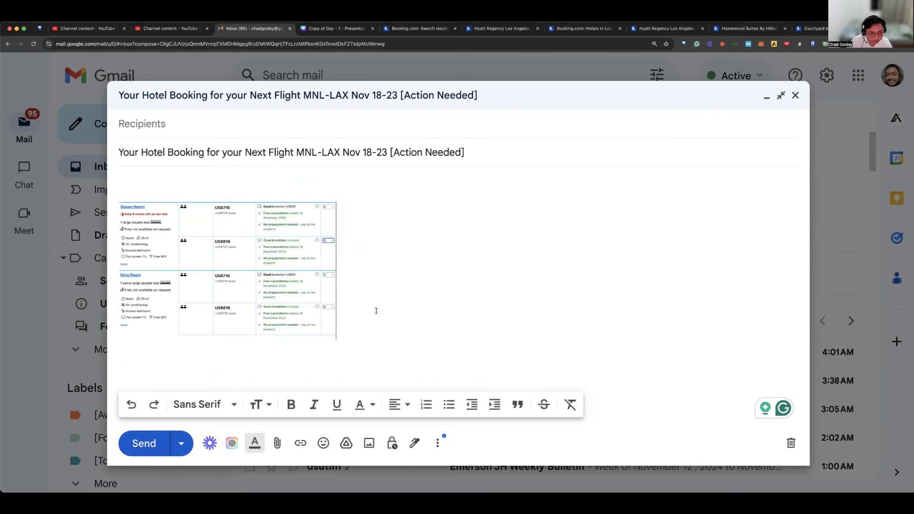
key(Return)
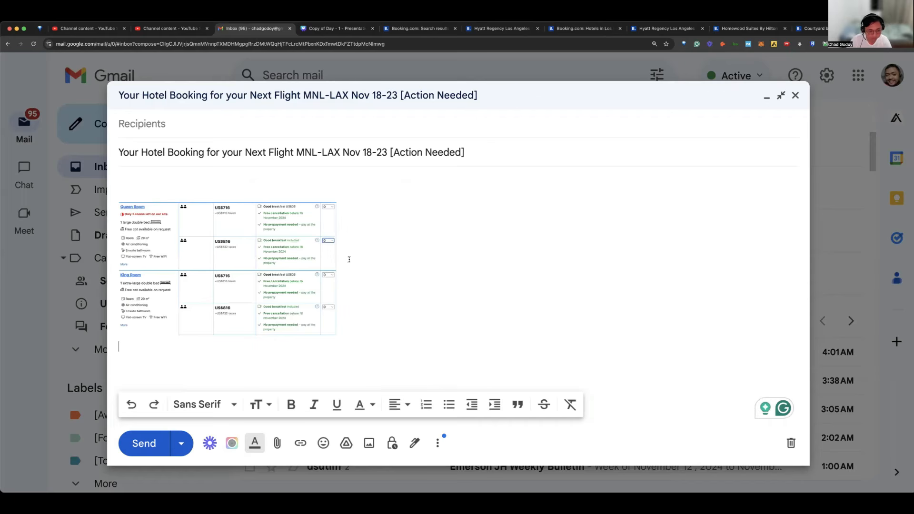
key(Return)
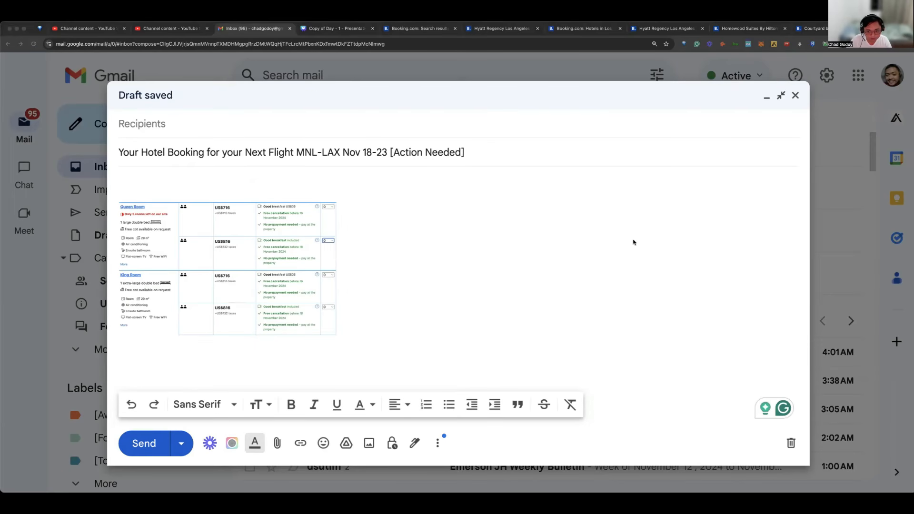
Step: Add the captured screenshot showing one selected room and its reservation summary below the first room-offer image
drag(633, 241, 185, 191)
click(216, 203)
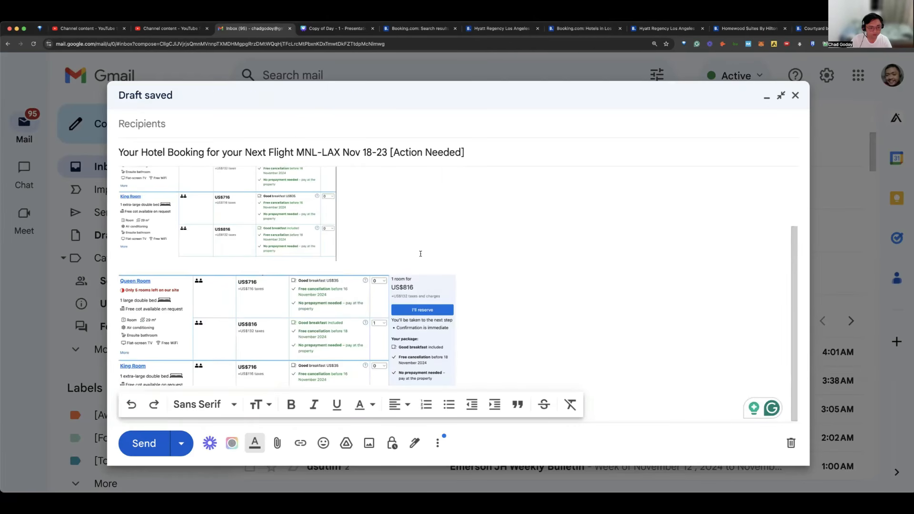
scroll(420, 254, up, 2)
scroll(422, 273, down, 2)
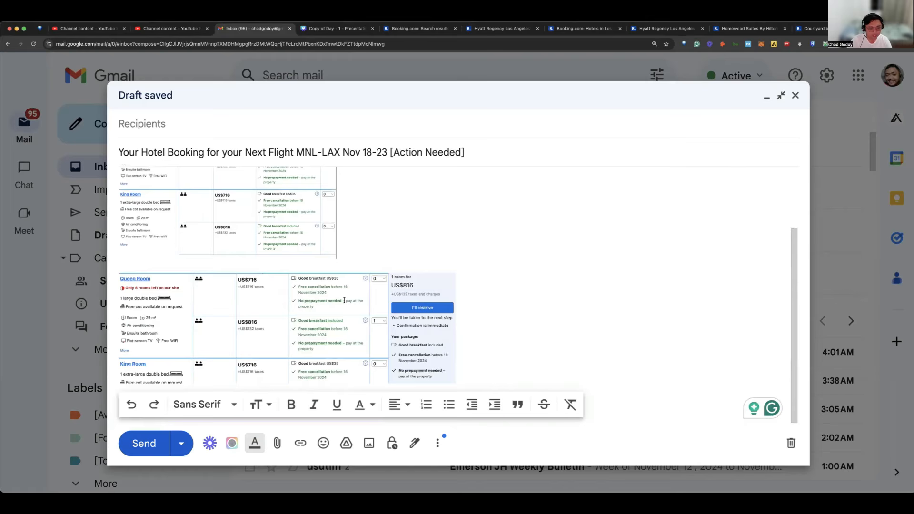
Step: Shrink the second screenshot to match the first one's width and remove the blank line between the two images
click(403, 310)
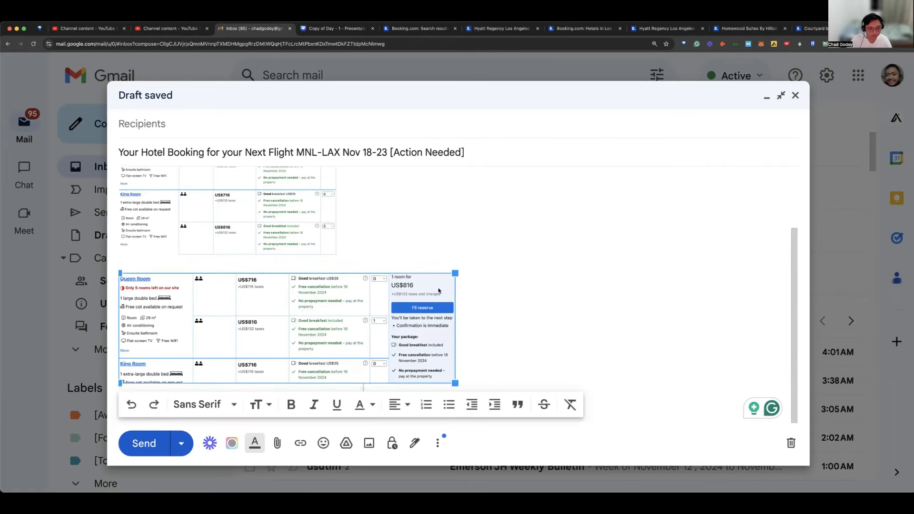
drag(454, 273, 343, 310)
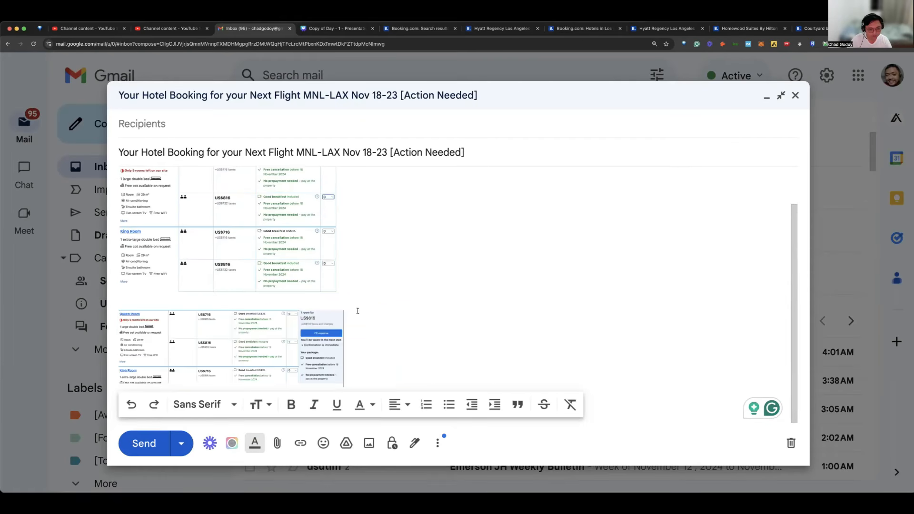
click(341, 313)
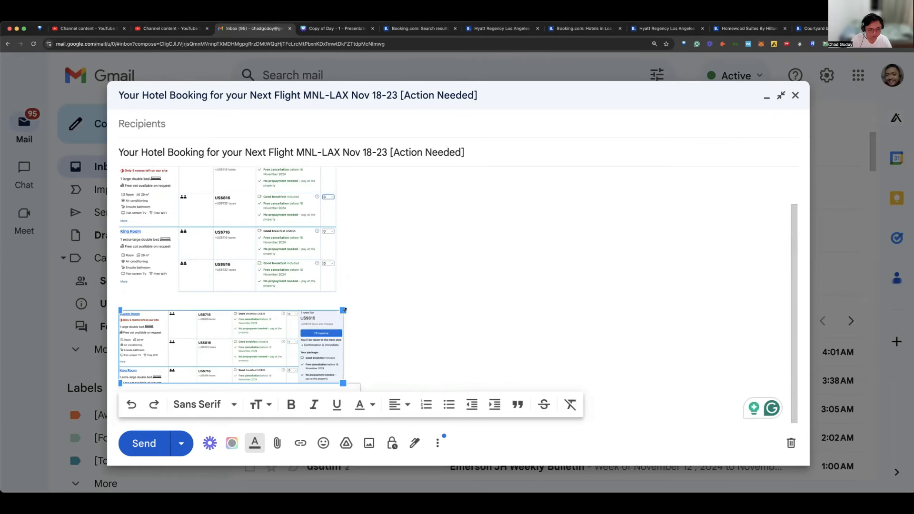
drag(341, 316, 320, 303)
click(323, 301)
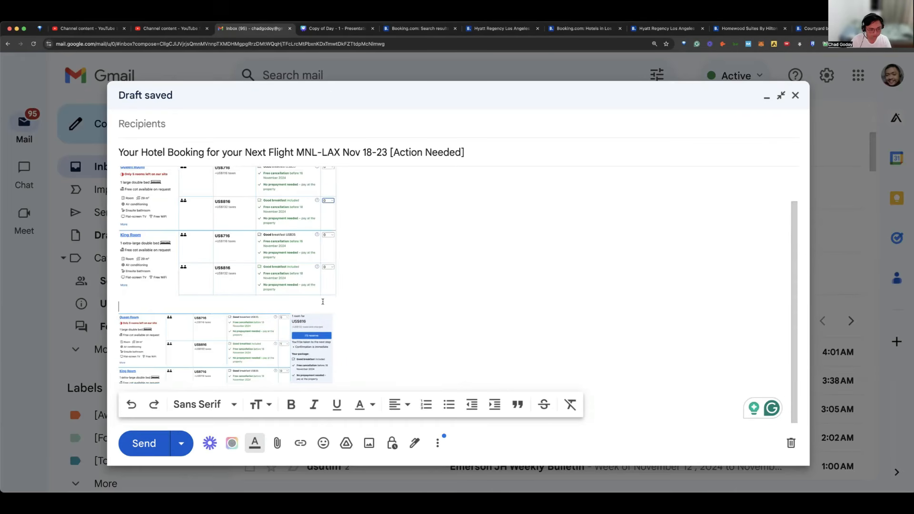
key(BackSpace)
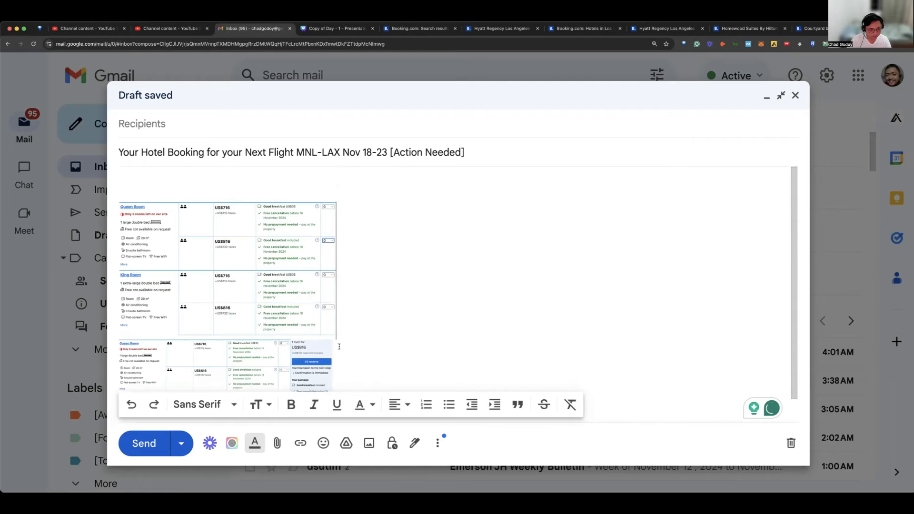
click(330, 353)
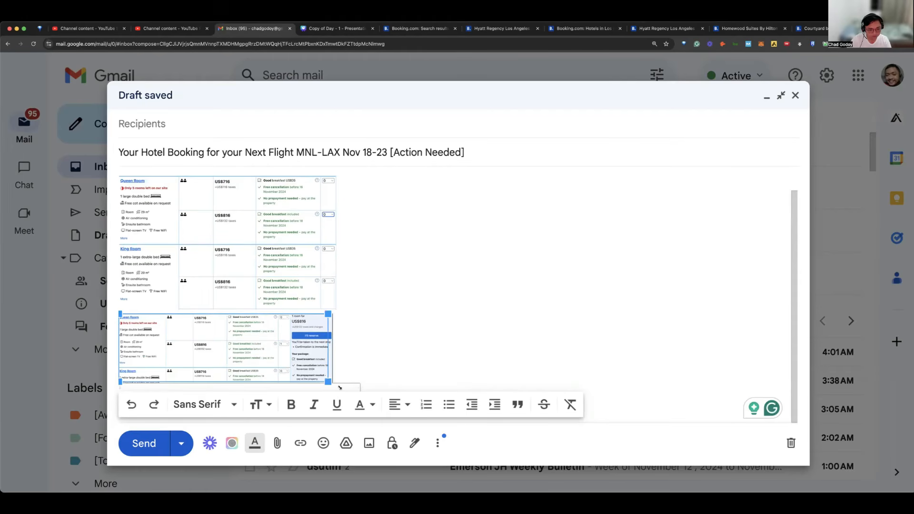
drag(338, 387, 342, 387)
click(408, 295)
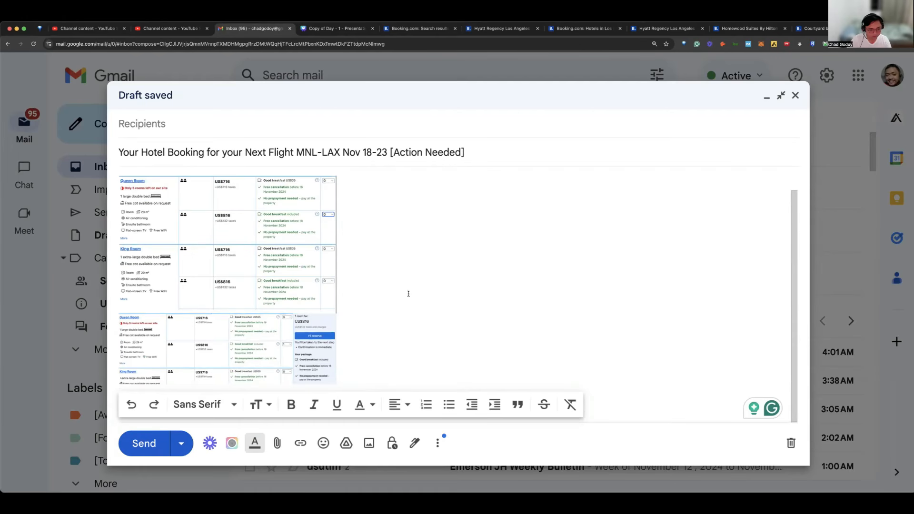
Step: Add the heading "Hyatt Regency Los Angeles" above the room-offer screenshots, with blank lines before and after it
scroll(347, 272, up, 1)
click(213, 196)
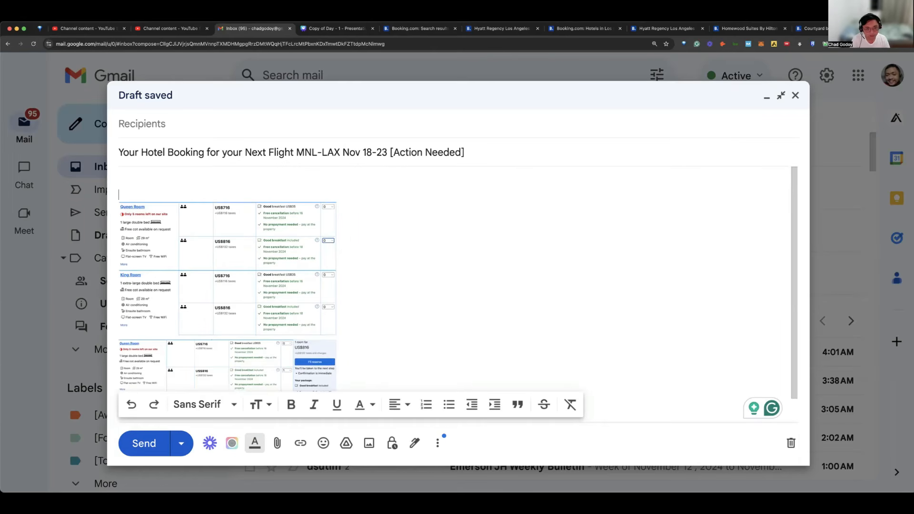
text(Hyatt R)
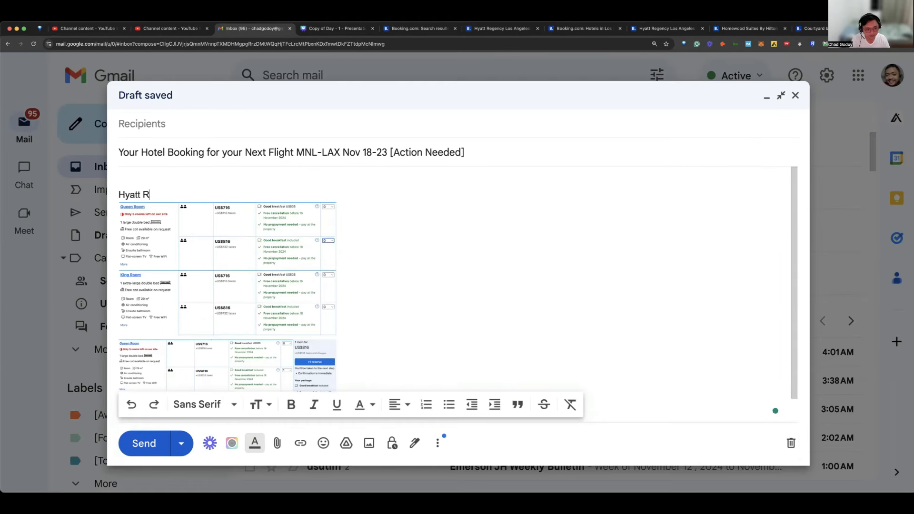
text(egency)
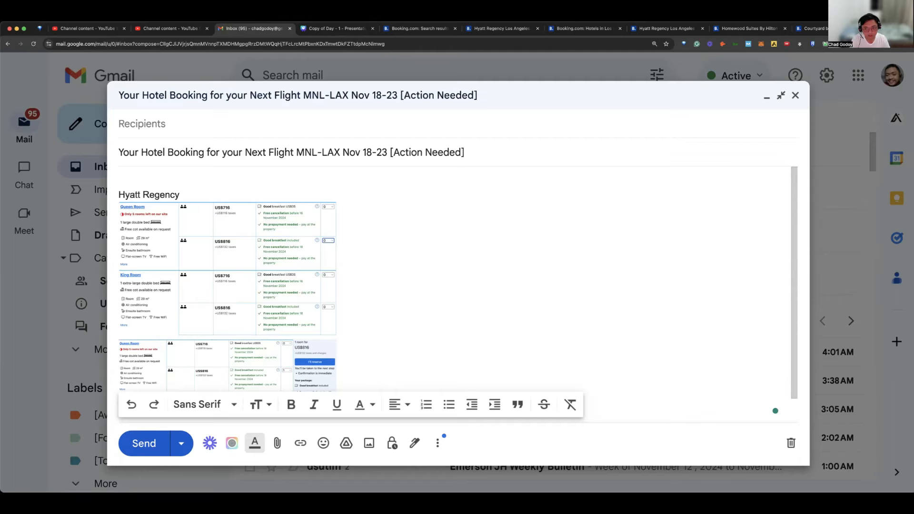
text( Los Angeles)
key(Return)
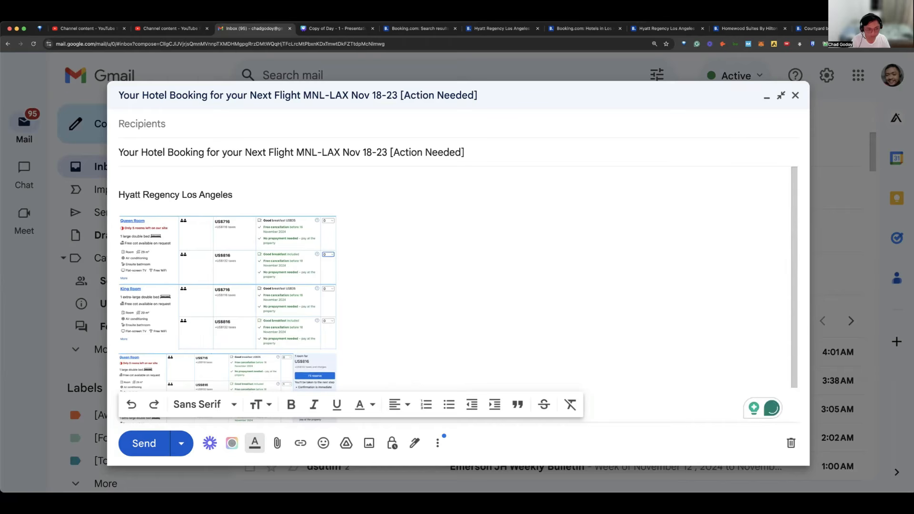
key(Up)
key(Up)
key(Return)
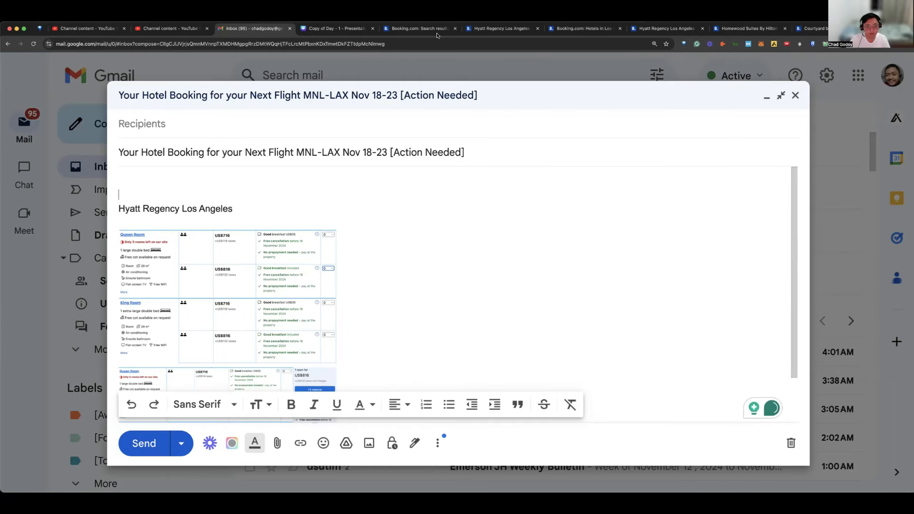
Step: Switch to the Booking.com search results and capture the Hyatt Regency and Homewood Suites By Hilton listings as a screenshot
key(super+Tab)
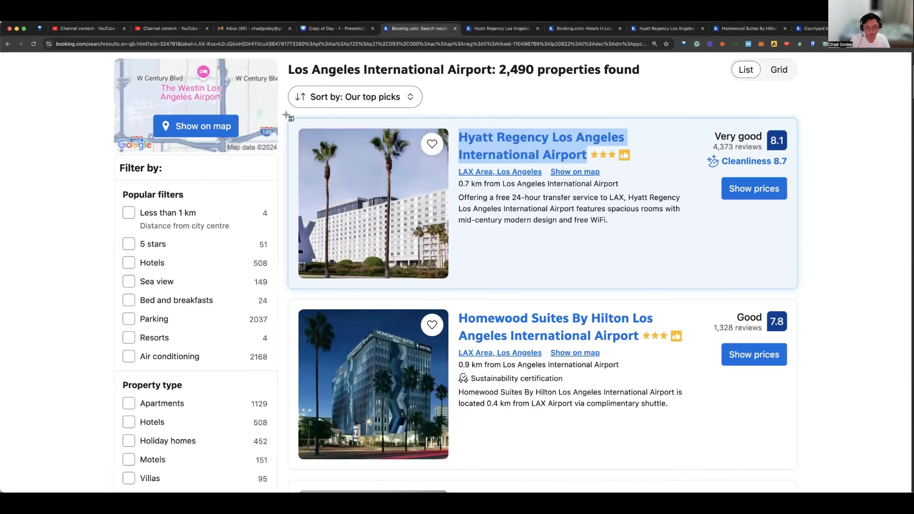
key(super+shift+4)
drag(796, 457, 798, 470)
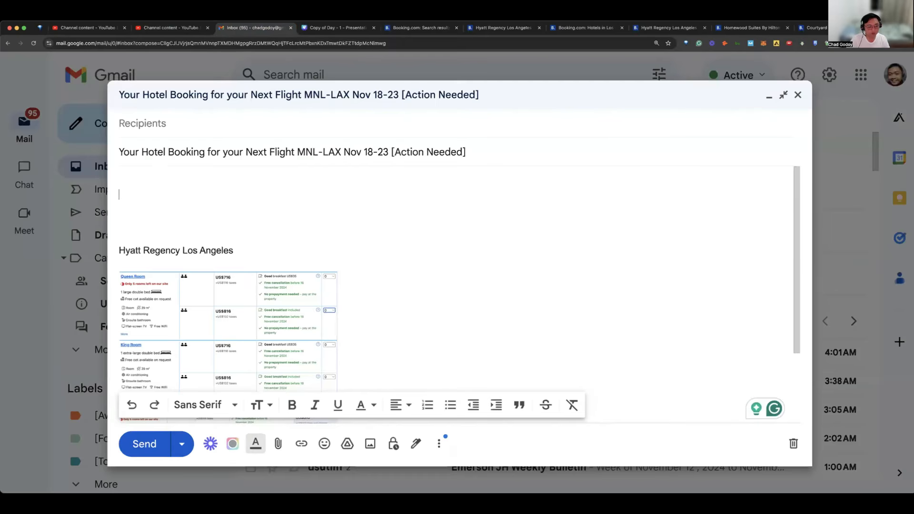
Step: Insert the captured hotel listings screenshot into the email body above the "Hyatt Regency Los Angeles" heading
click(634, 218)
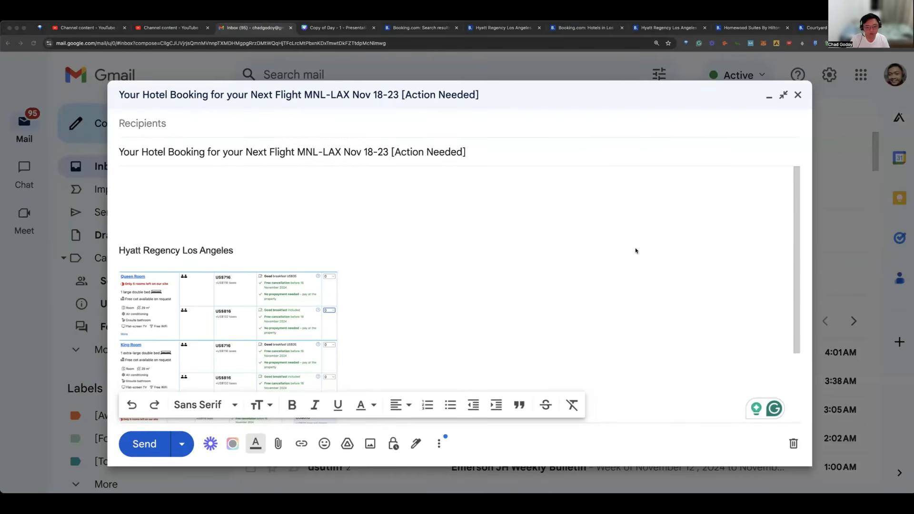
click(316, 204)
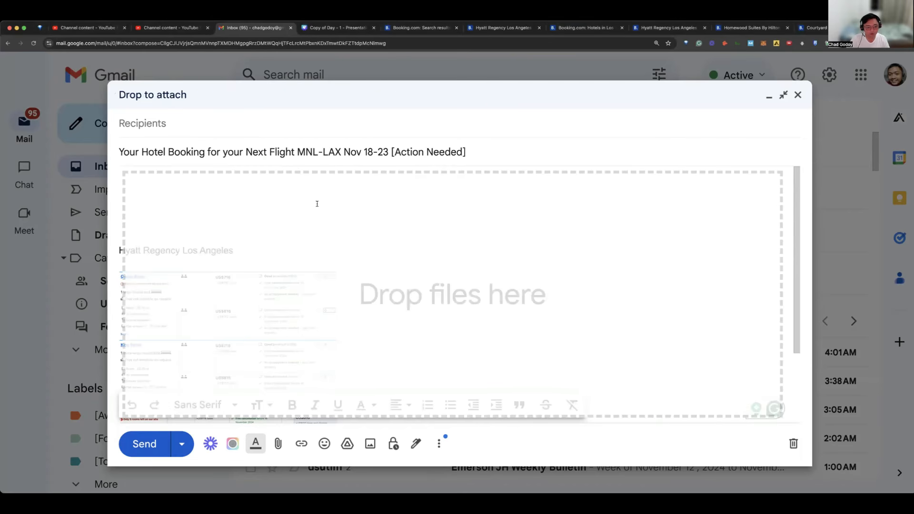
drag(318, 205, 325, 206)
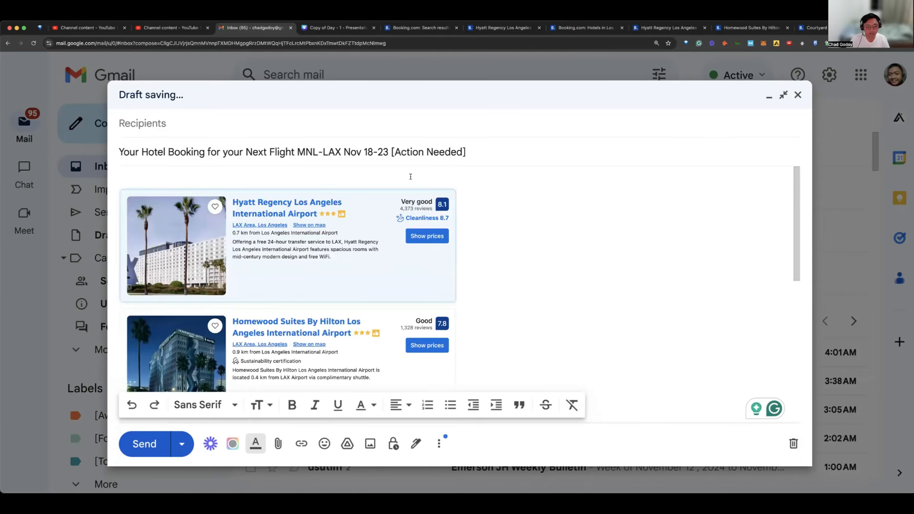
scroll(410, 175, down, 5)
scroll(408, 177, up, 4)
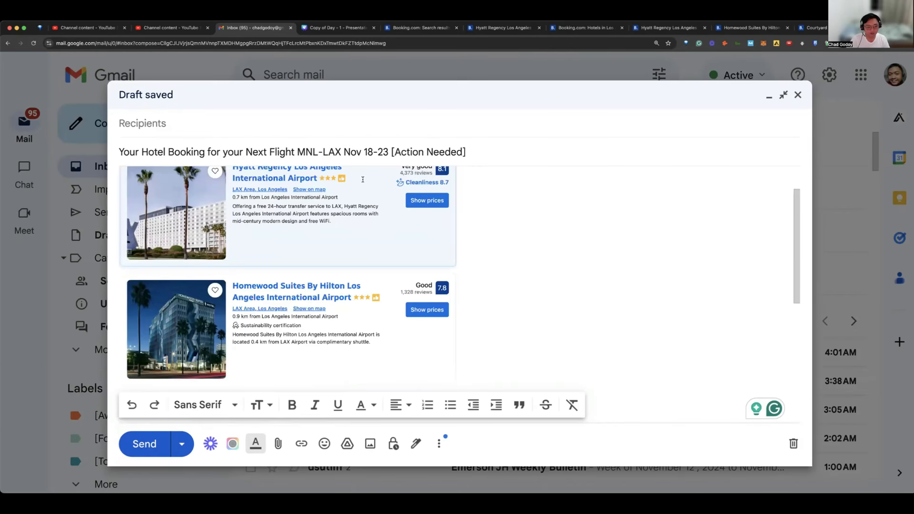
scroll(353, 178, up, 1)
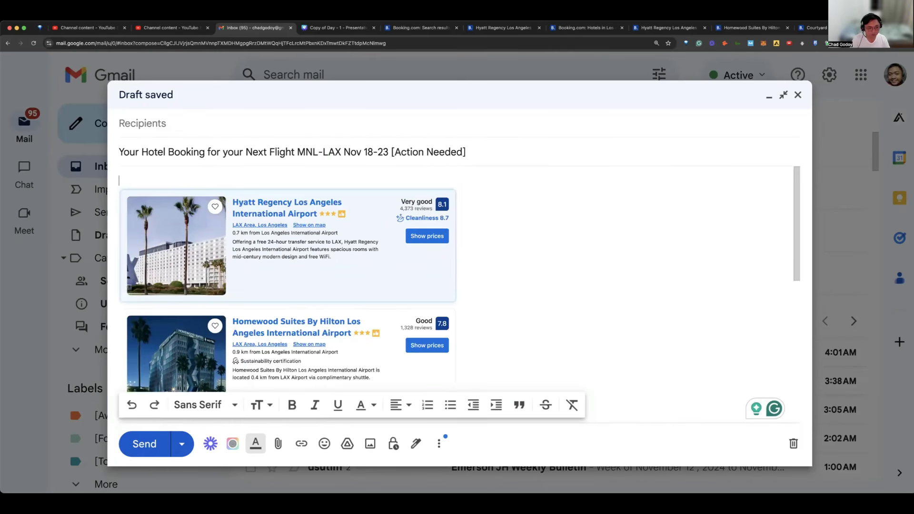
Step: Begin the email body with the greeting "Hi," followed by blank lines above the hotel listings image
text(Hi,)
key(Return)
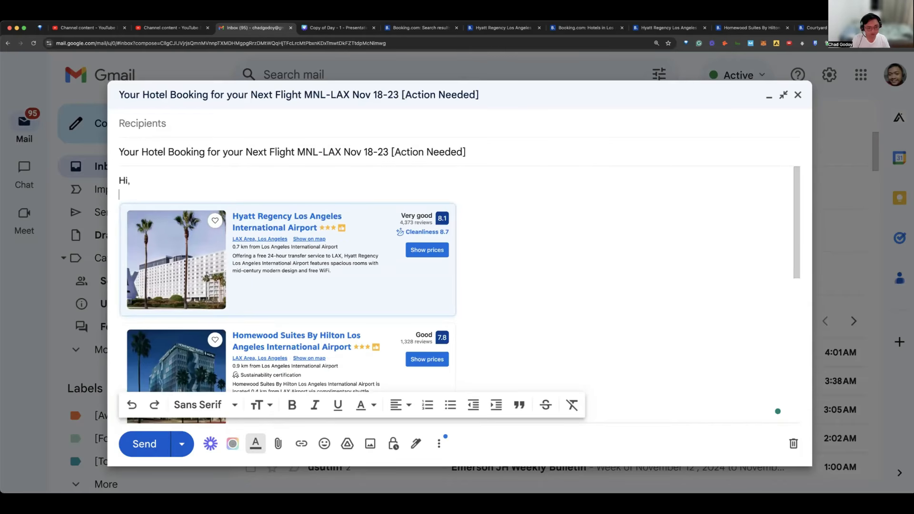
key(Return)
key(Return)
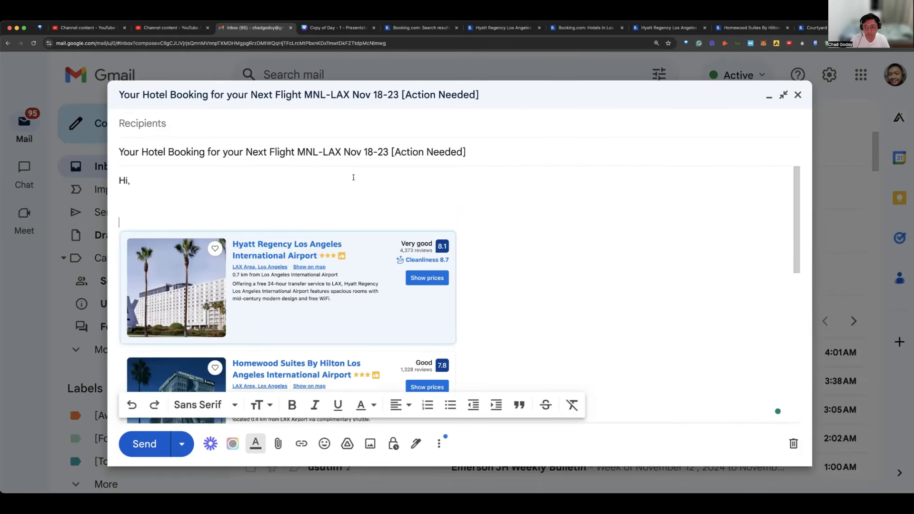
Step: Remove a blank line between the hotel listings image and the "Hyatt Regency Los Angeles" heading, and review the draft's layout
scroll(376, 184, down, 3)
scroll(269, 286, down, 2)
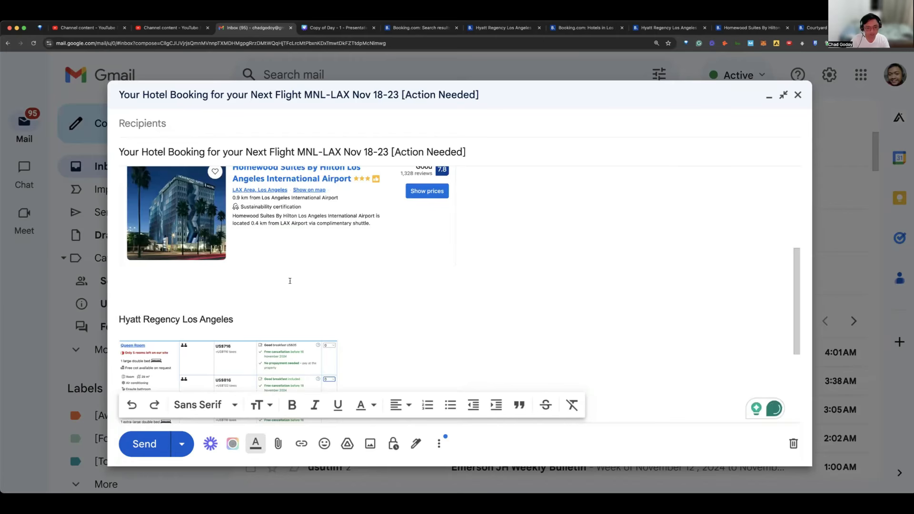
key(cmd+v)
scroll(147, 177, up, 2)
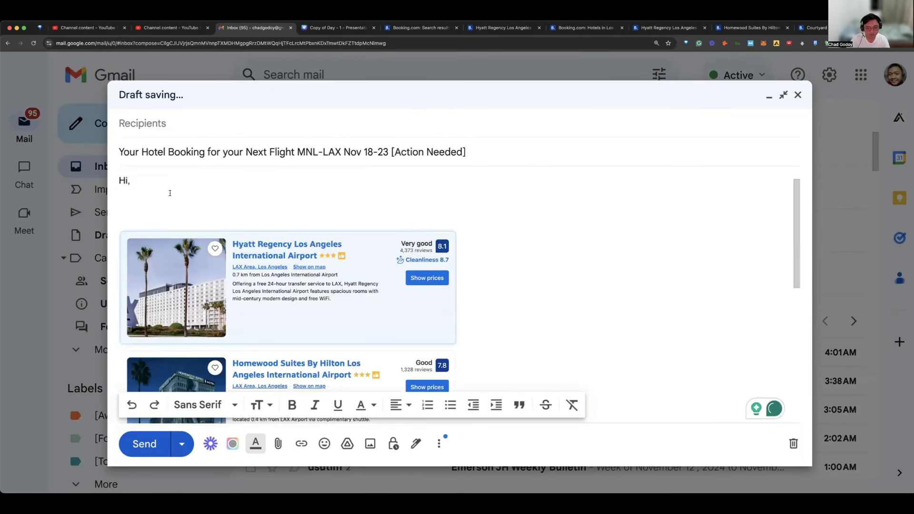
scroll(800, 174, down, 1)
scroll(799, 174, up, 1)
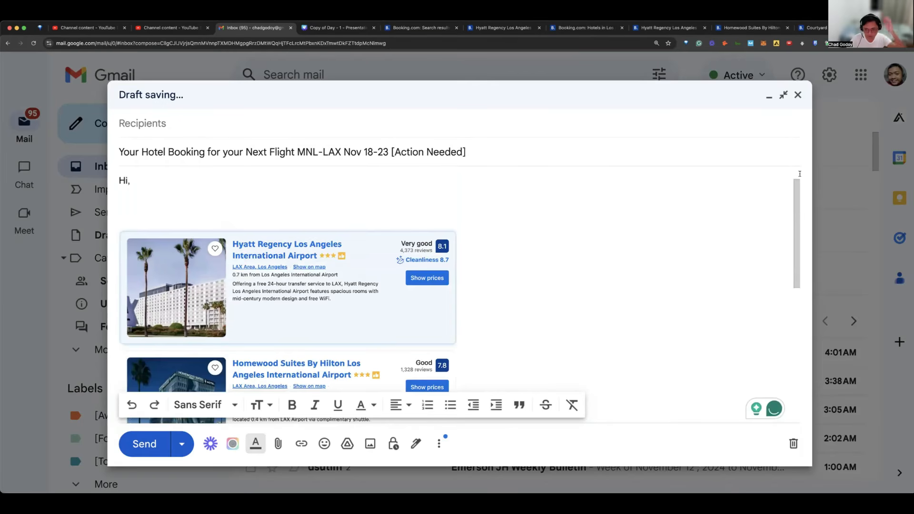
scroll(800, 174, down, 1)
scroll(797, 178, down, 1)
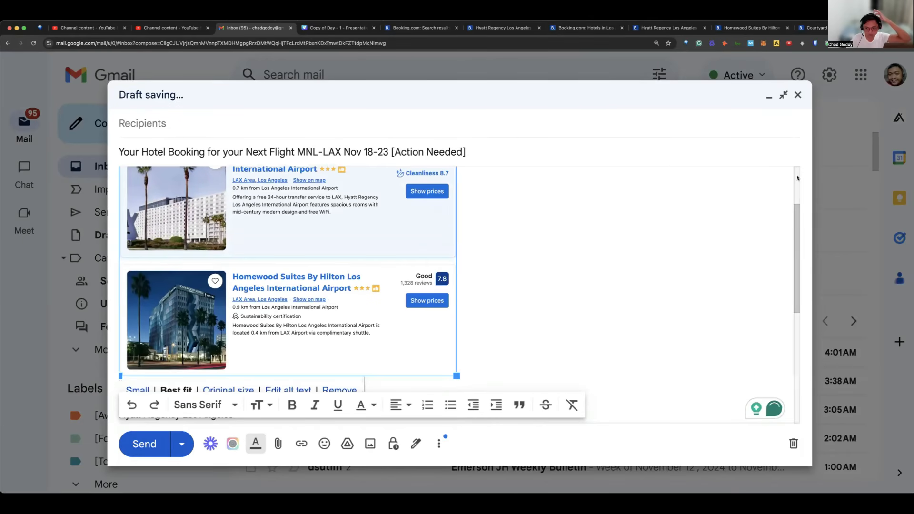
scroll(786, 183, up, 1)
scroll(780, 187, up, 1)
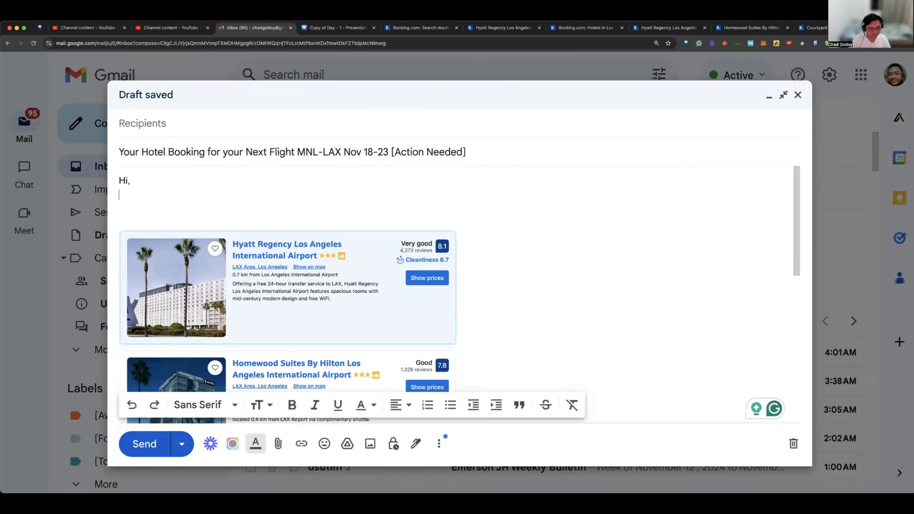
Step: Add the recipient's first name to the "Hi," greeting and move to the blank line below it
text(Josj)
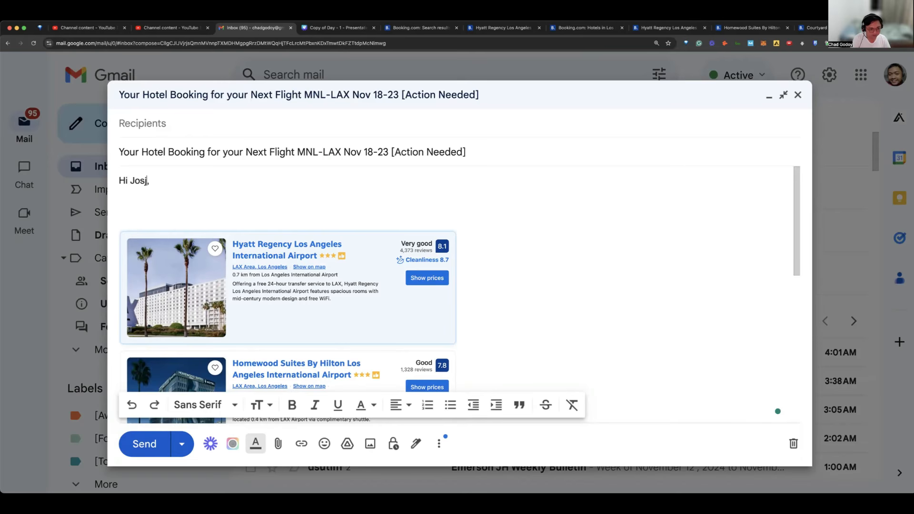
key(BackSpace)
text(hua)
key(Down)
key(Down)
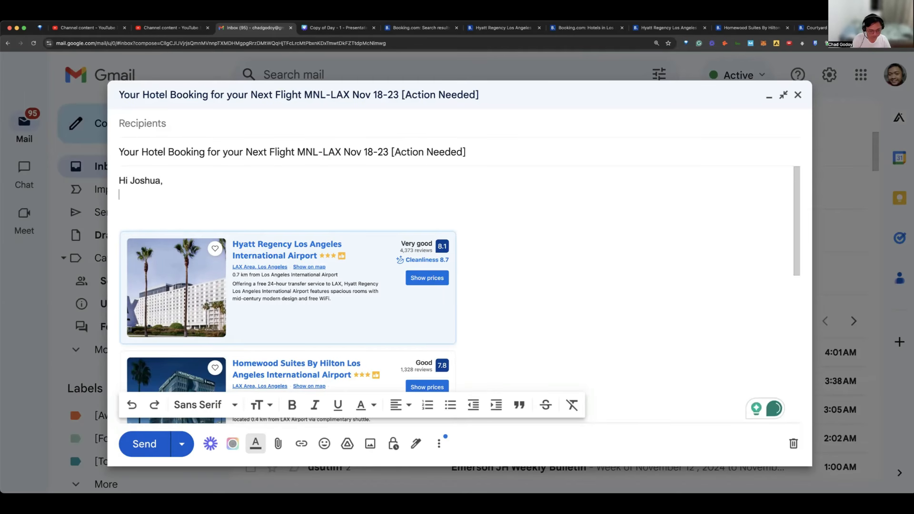
Step: Write the opening sentence "I'm trying to book you a Hotel for your travel next week." below the greeting
text(I'm t)
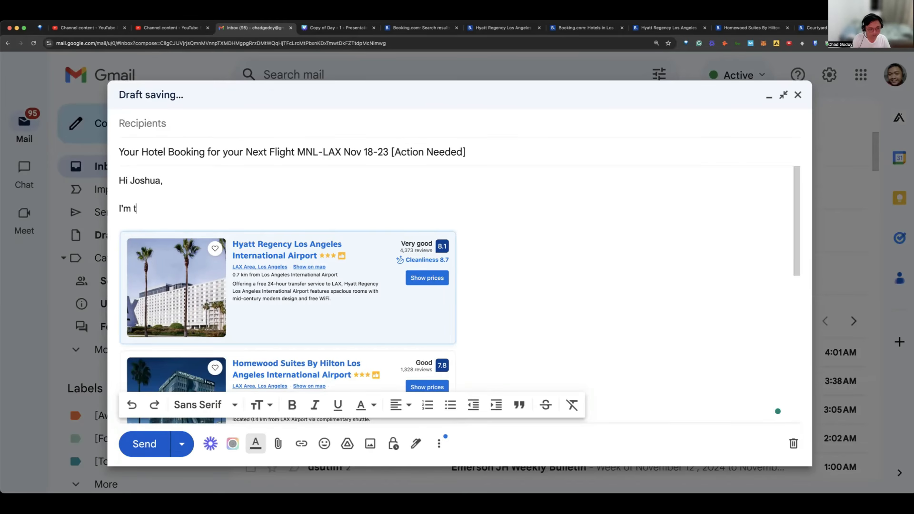
text(ryiu)
key(BackSpace)
text(ng to book )
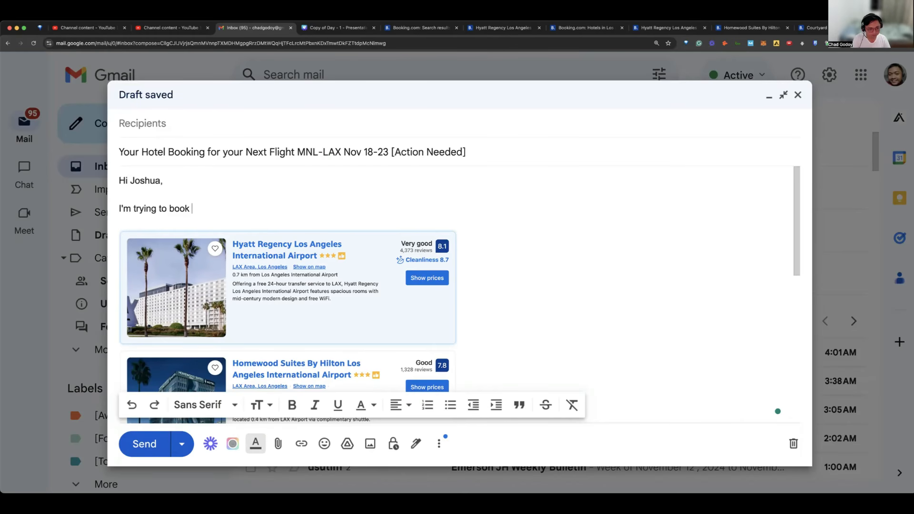
text(you a l)
text(fli)
key(BackSpace)
key(BackSpace)
key(BackSpace)
text(Hotel f)
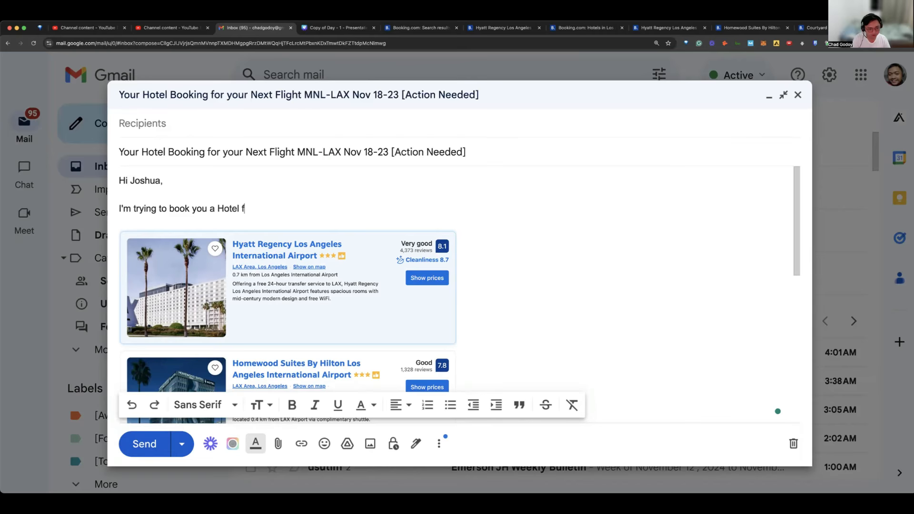
text(or your)
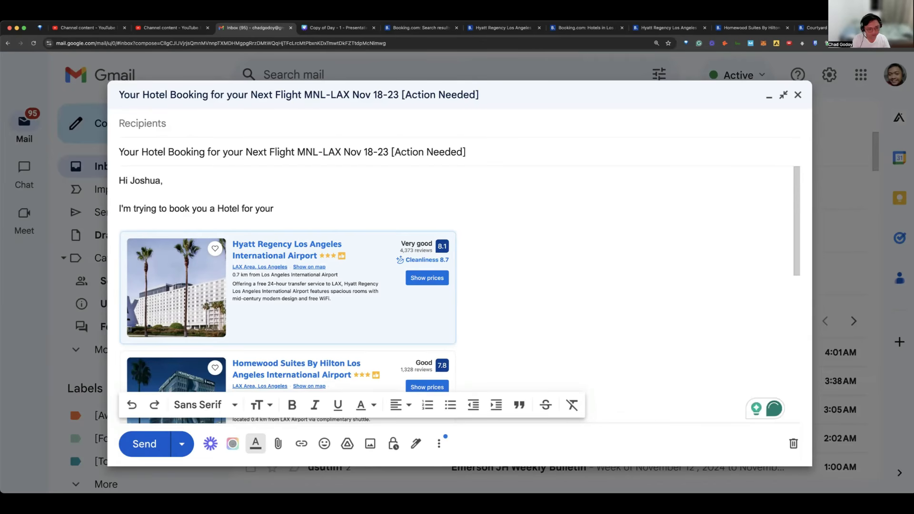
text( travel)
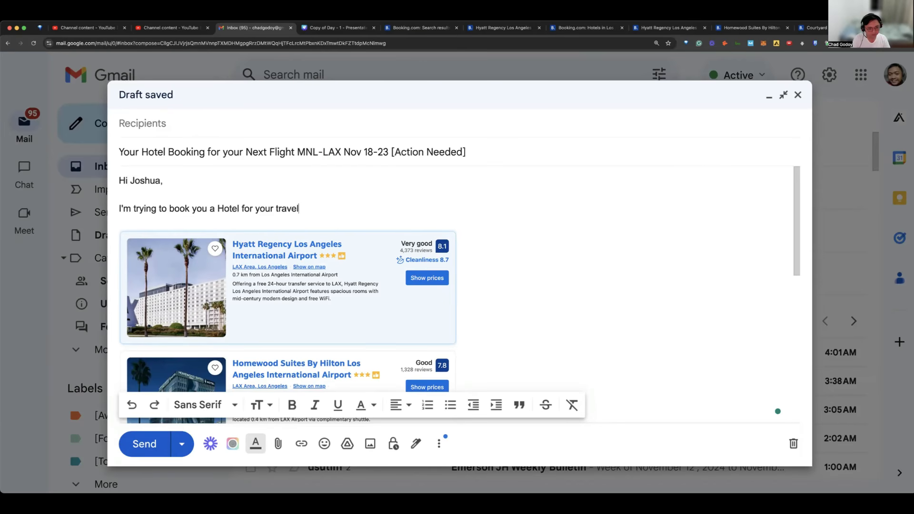
text( next week.)
key(Return)
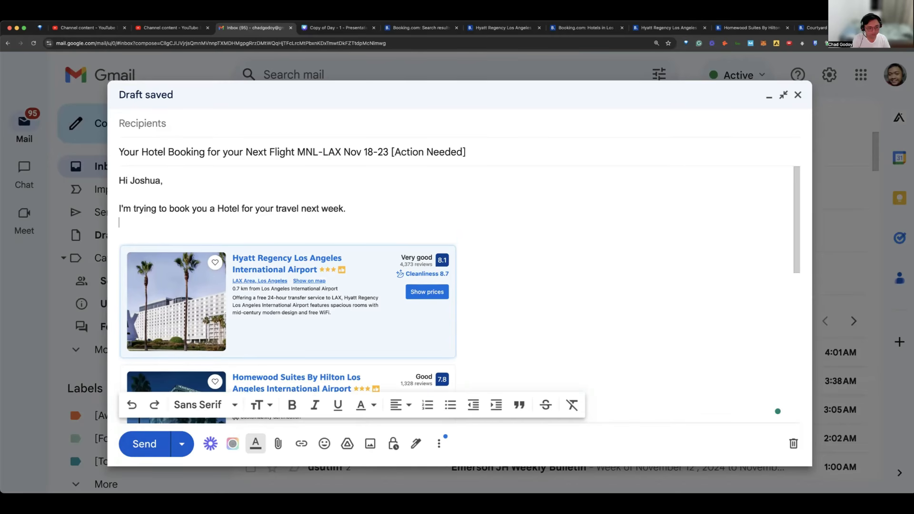
Step: Add the sentence "I already found some hotels for you to stay." as a separate paragraph, followed by a blank line
key(Return)
text(I alre)
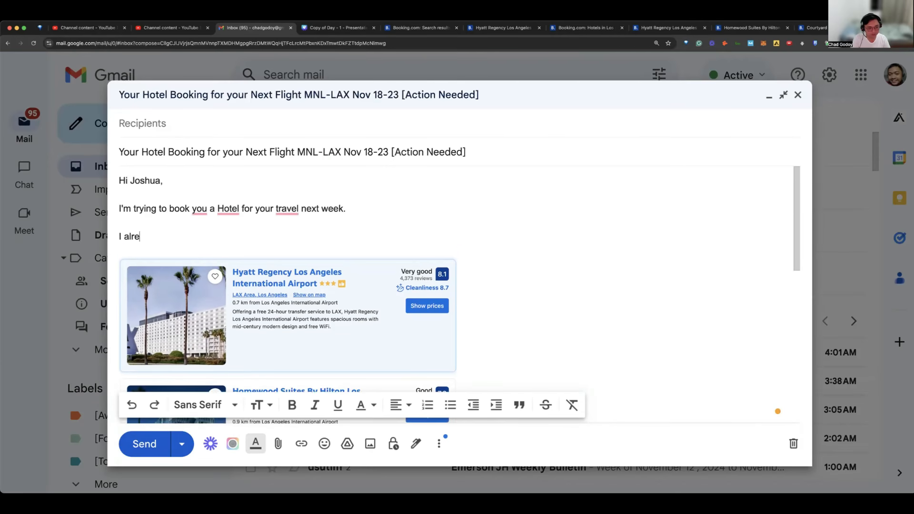
text(ady found some hotels)
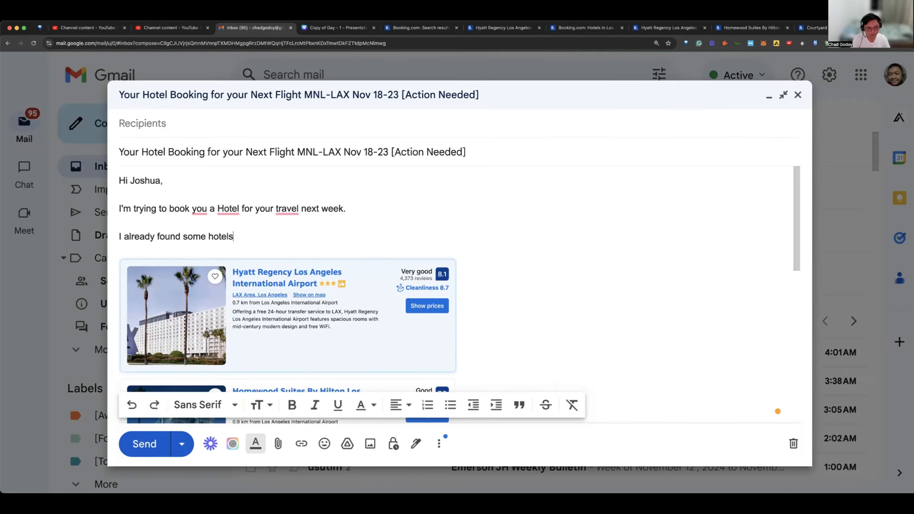
text( for you to stay.)
key(Return)
key(Return)
Step: Write the line "Kindly check whichever your prefer." above the hotel listings image
text(Kindly wh)
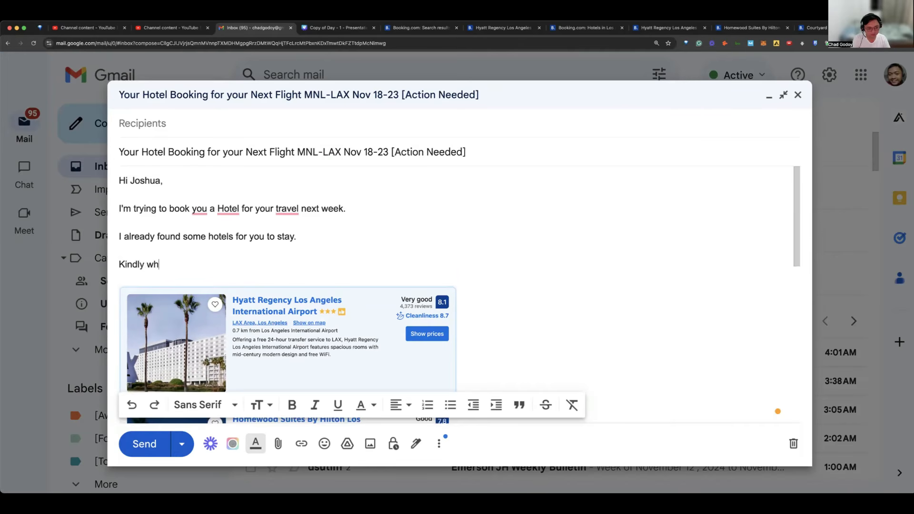
key(BackSpace)
key(BackSpace)
text(check wh)
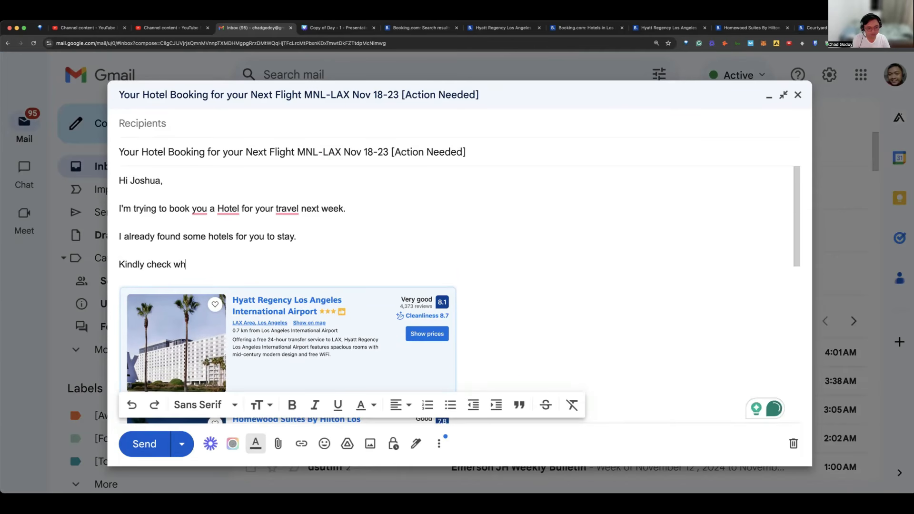
text(ichever yo)
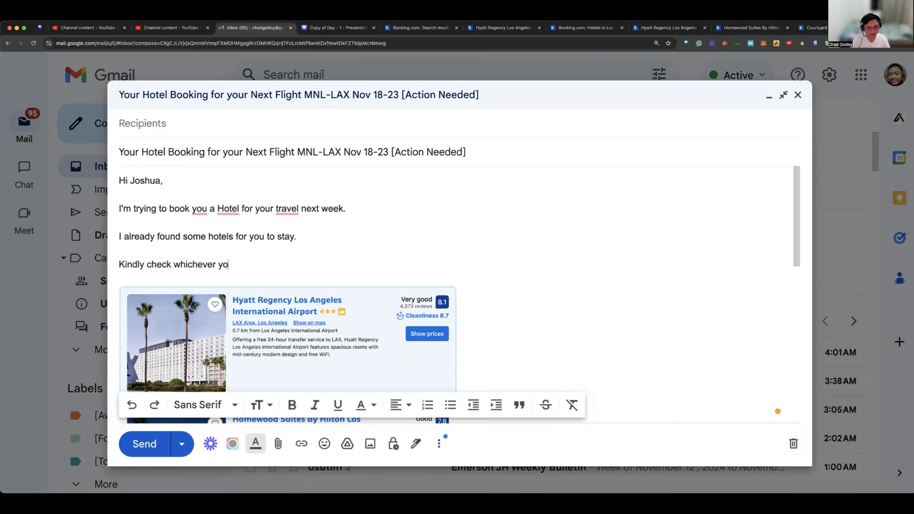
text(ur prefer.)
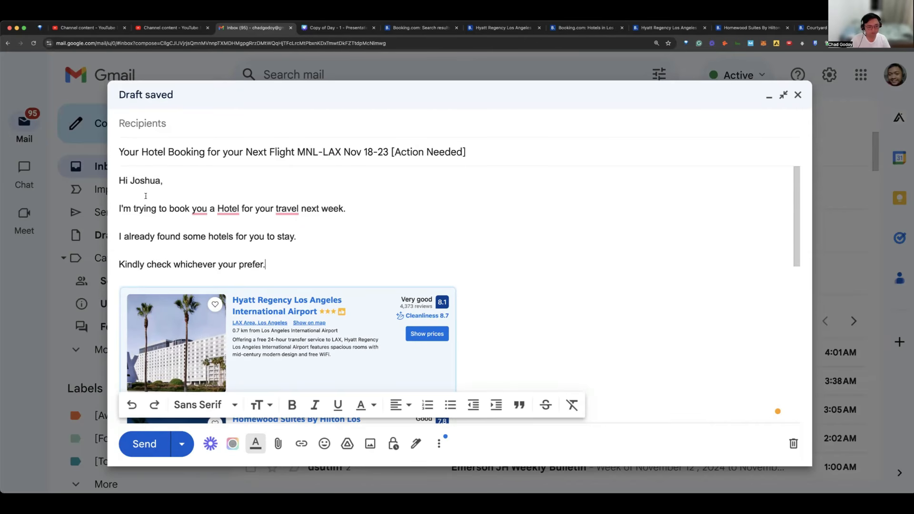
Step: Reword the opening sentence as "I'm trying to book a hotel for you for your trip next week." and correct "your prefer" to "you prefer"
scroll(210, 219, down, 3)
scroll(203, 184, up, 2)
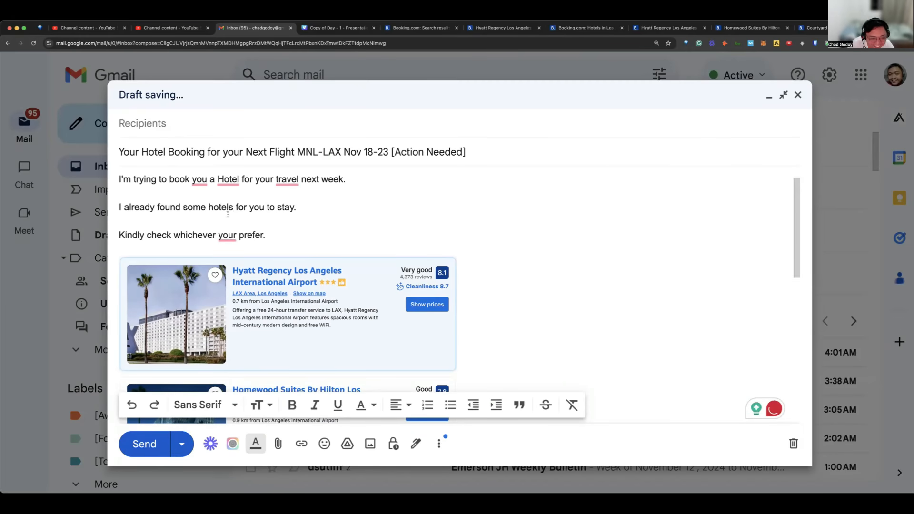
scroll(228, 217, up, 1)
mouse_move(227, 218)
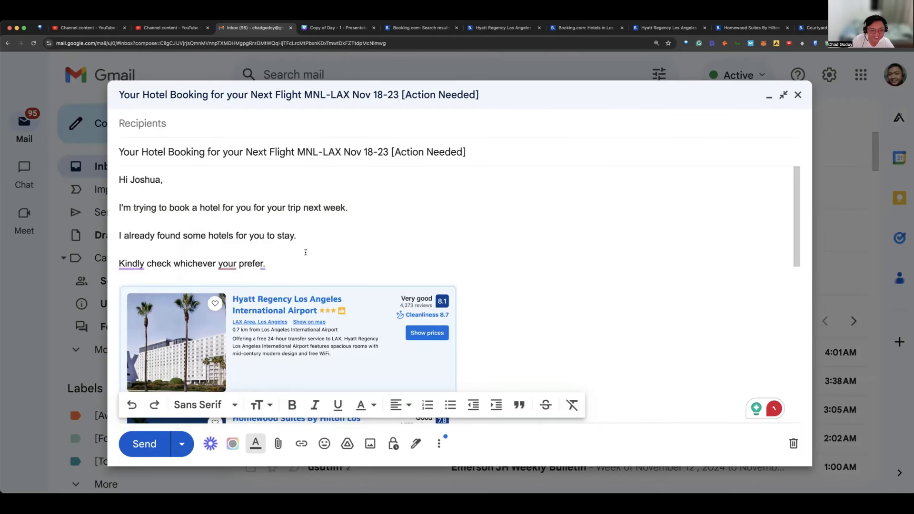
mouse_move(227, 264)
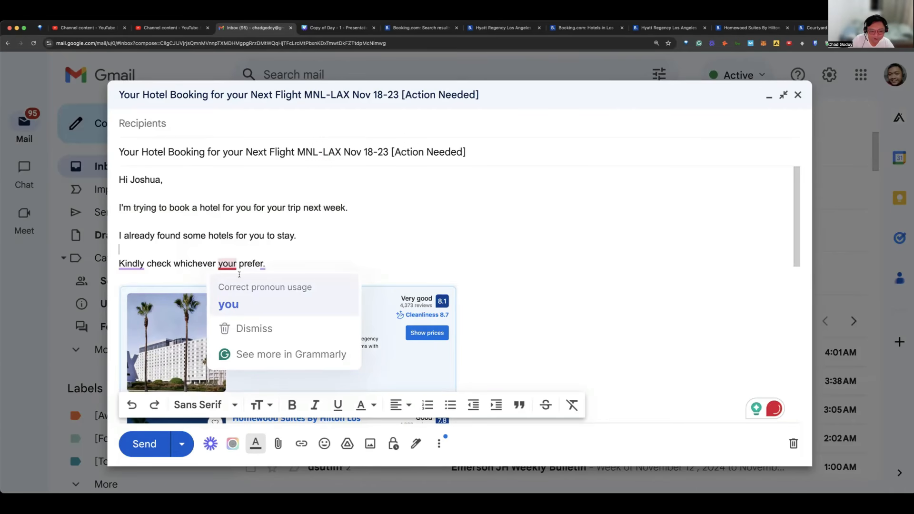
click(229, 304)
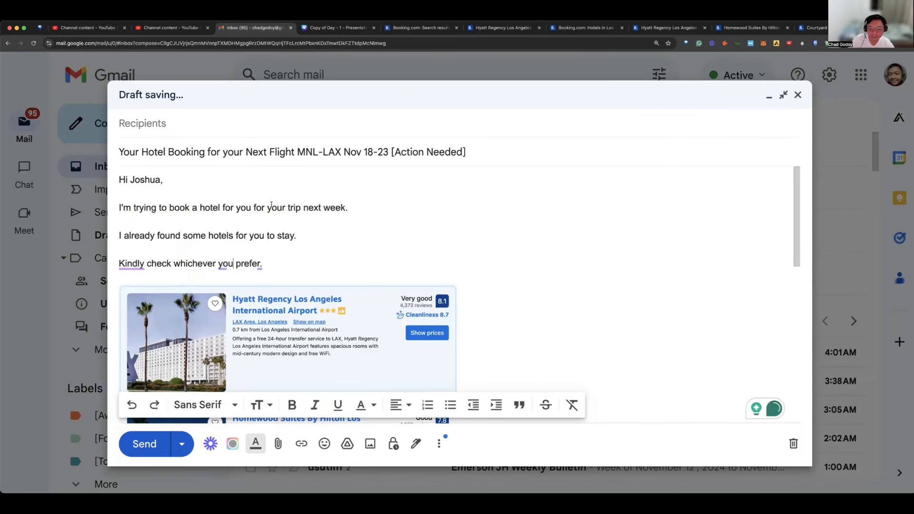
Step: Review the whole draft, from the greeting through the hotel listings image to the Hyatt Regency room offer images
scroll(271, 205, down, 2)
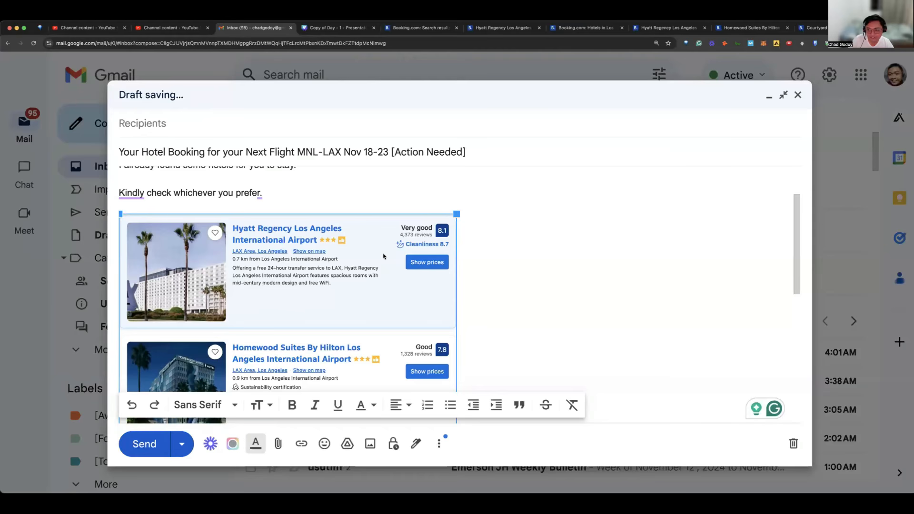
scroll(376, 253, up, 2)
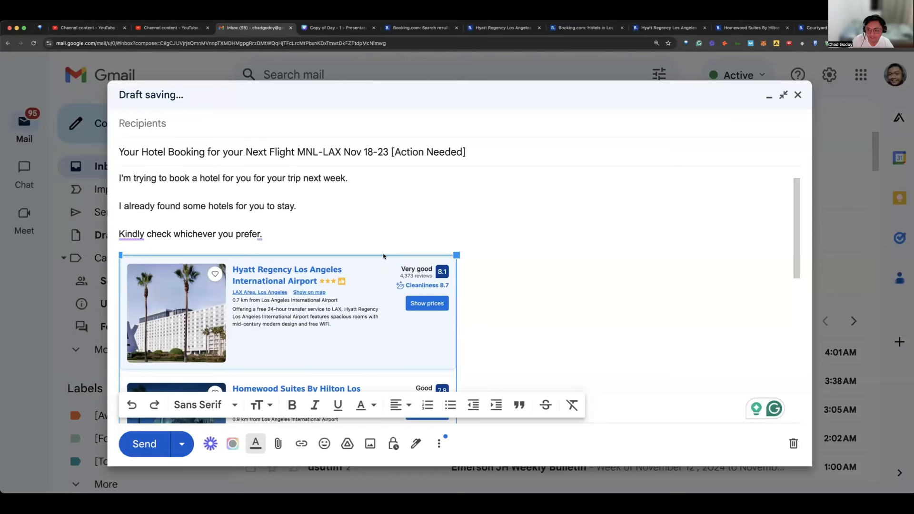
scroll(360, 251, up, 1)
scroll(362, 251, down, 5)
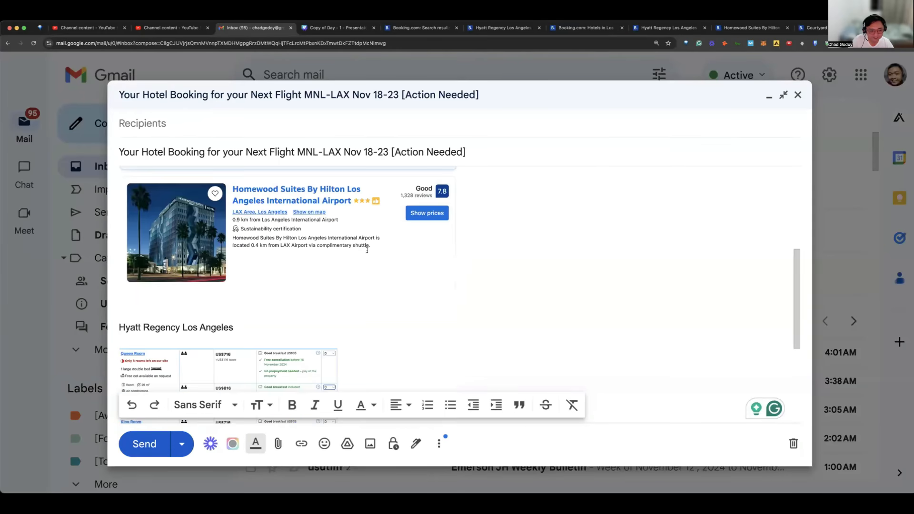
scroll(370, 249, up, 5)
scroll(366, 250, up, 1)
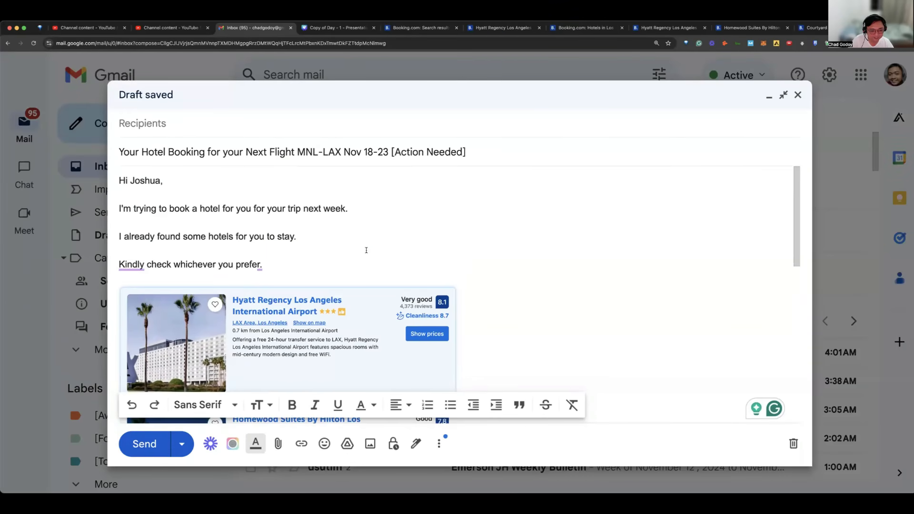
scroll(343, 277, down, 2)
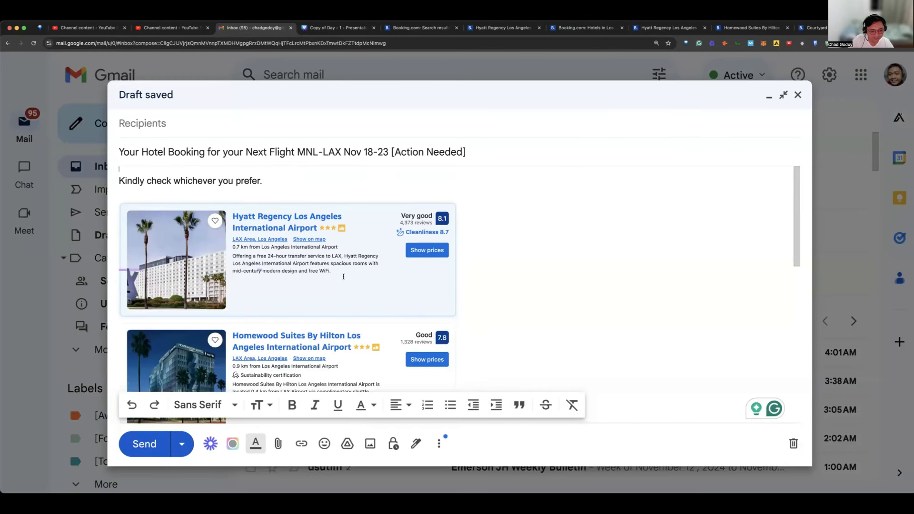
scroll(278, 254, down, 5)
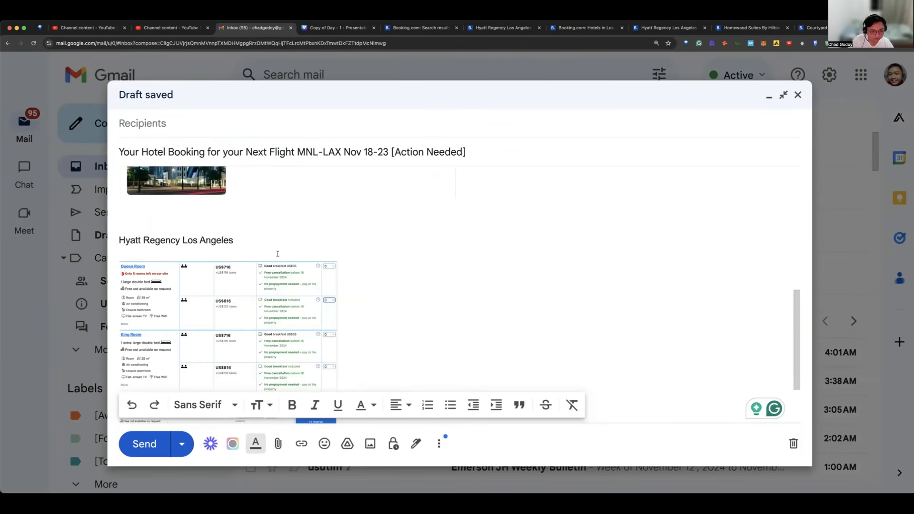
scroll(282, 253, down, 2)
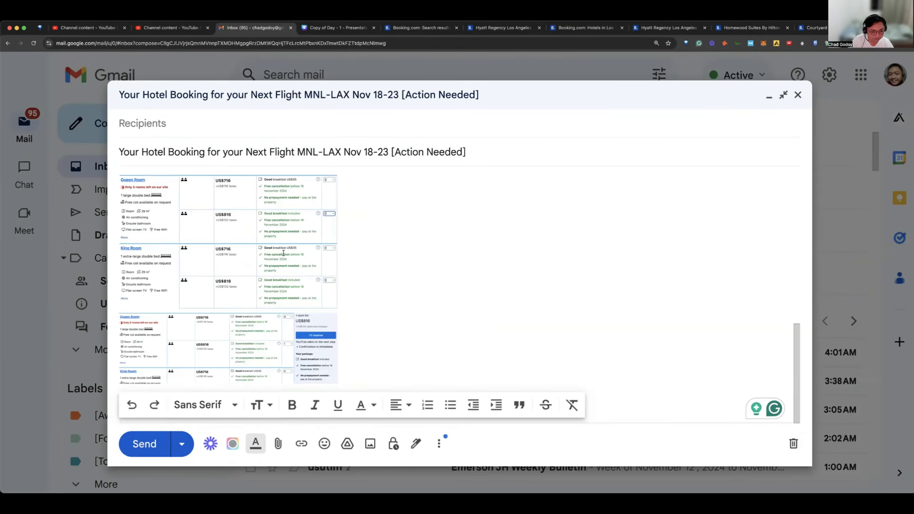
scroll(285, 252, up, 1)
scroll(293, 245, down, 1)
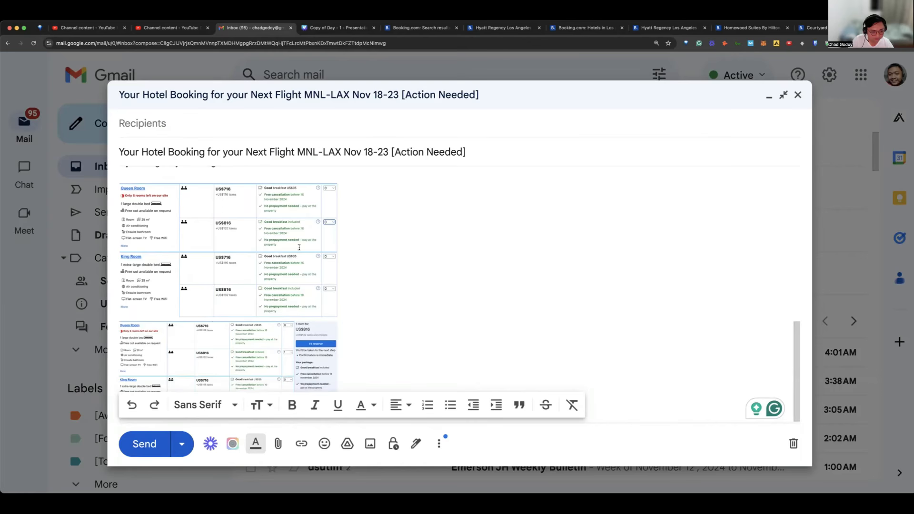
Step: Begin a line above the "Hyatt Regency Los Angeles" heading with "Here are the prices for each rooms,"
scroll(299, 247, up, 3)
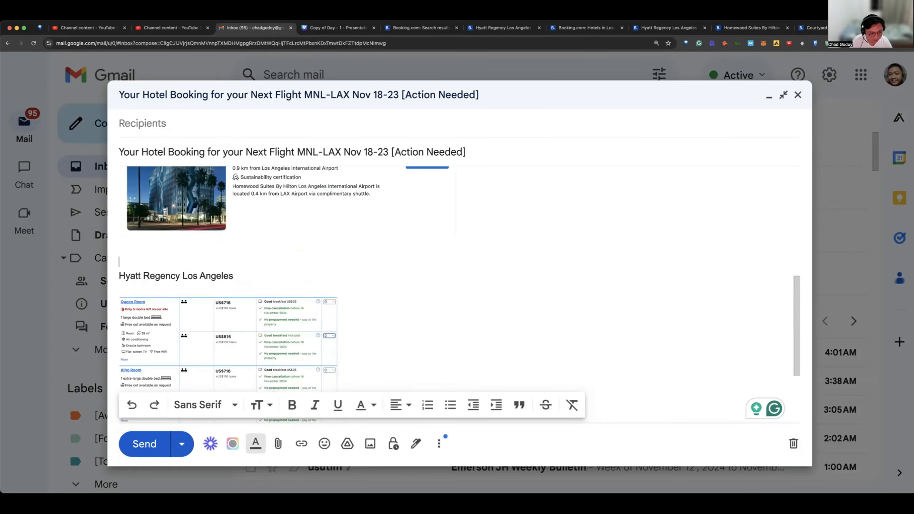
text(Here are )
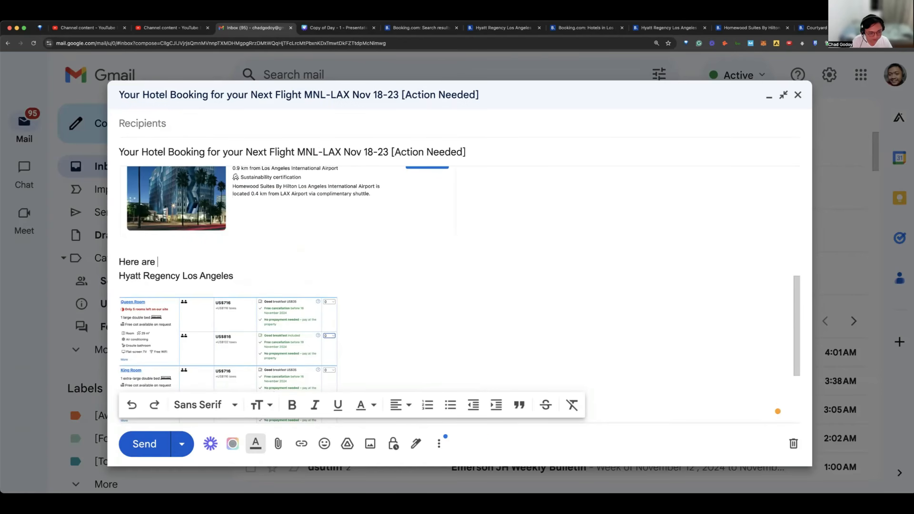
text(the)
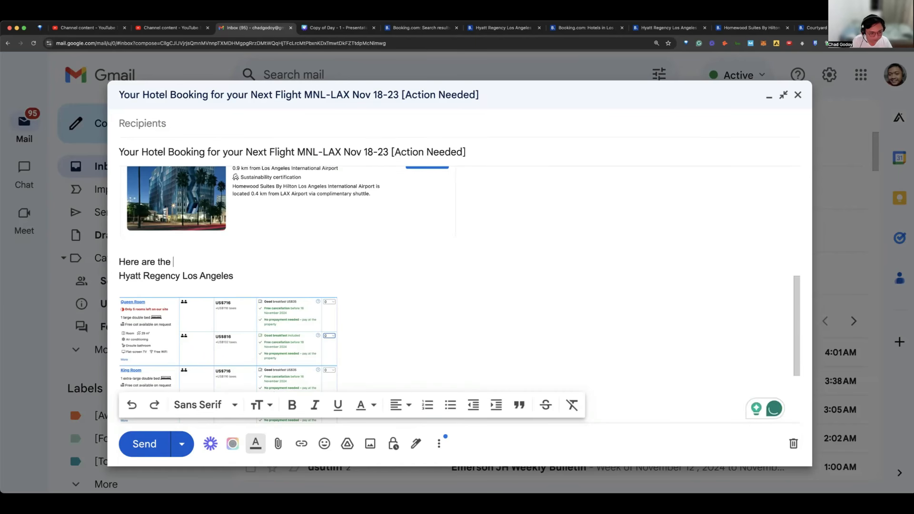
key(BackSpace)
key(BackSpace)
key(BackSpace)
key(BackSpace)
key(BackSpace)
text(the )
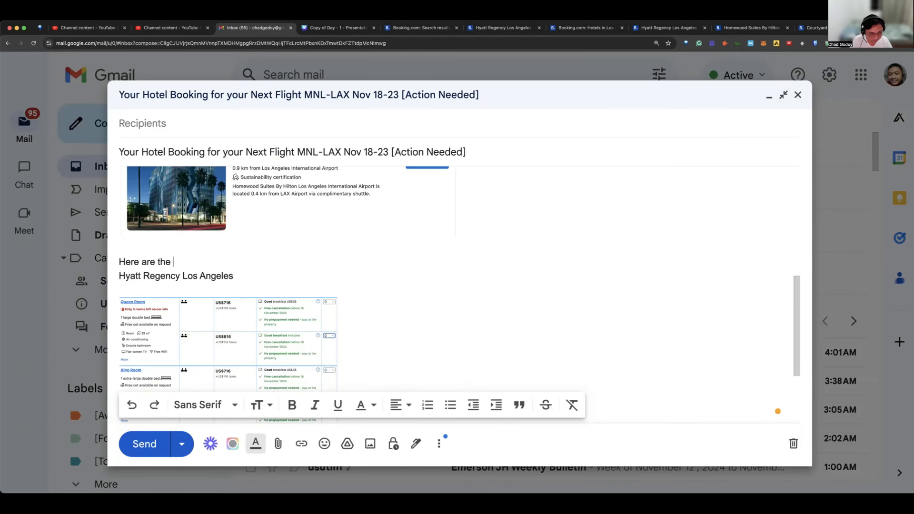
text(prices for e)
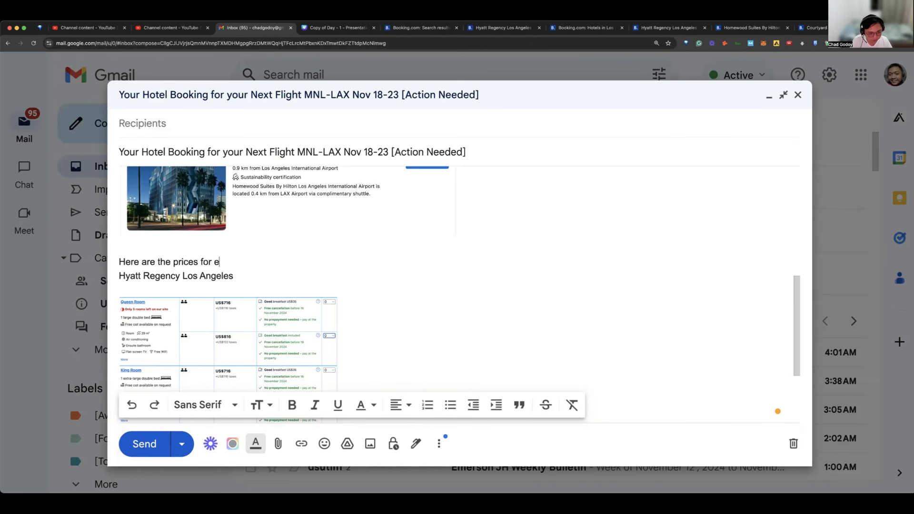
text(ach rooms, kindly t)
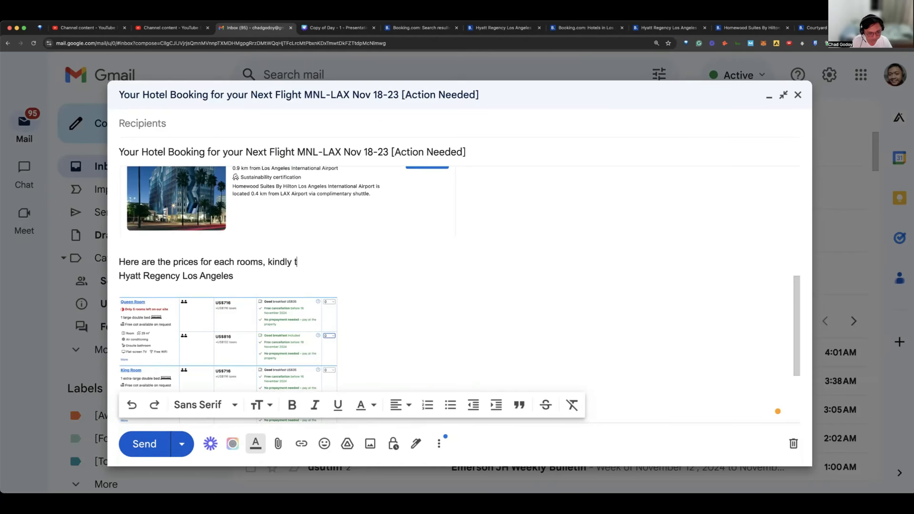
text(ake note that price might)
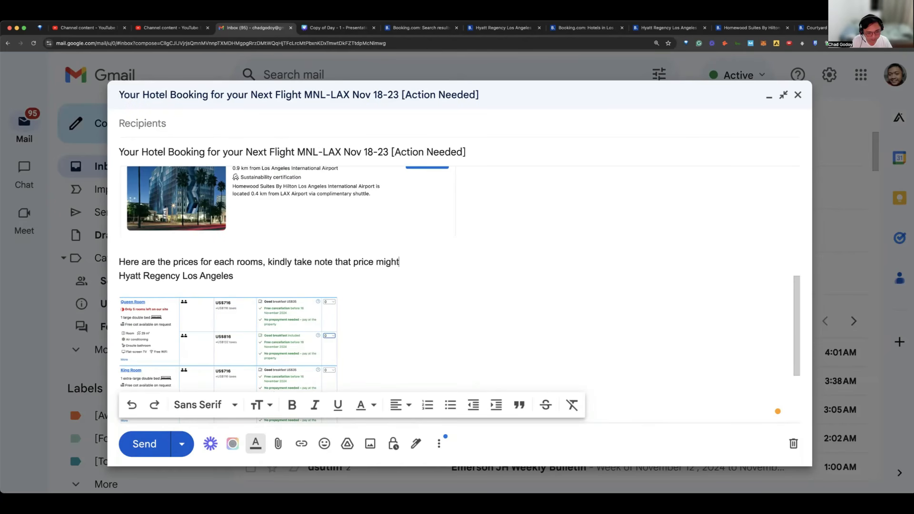
text( change upon booking.)
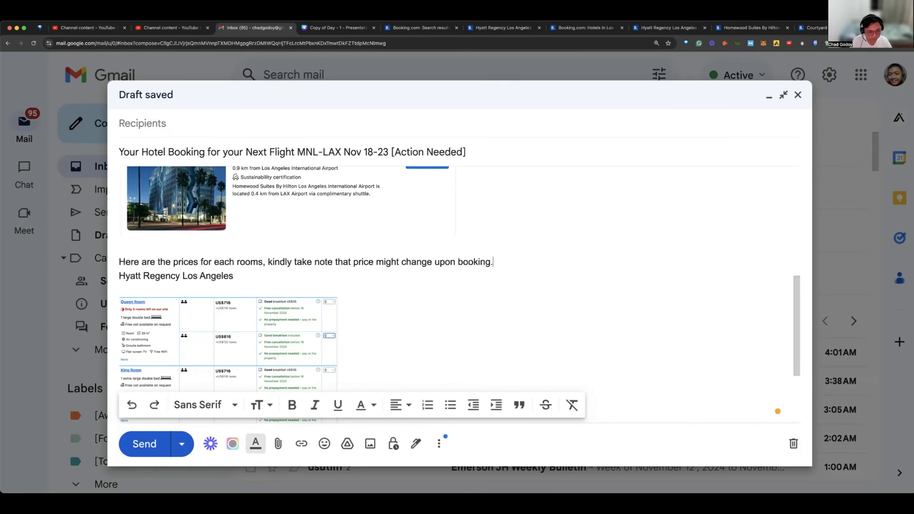
Step: Complete the room prices sentence with "kindly take note that price might change upon booking." and add a line break after it
key(Return)
scroll(296, 245, up, 4)
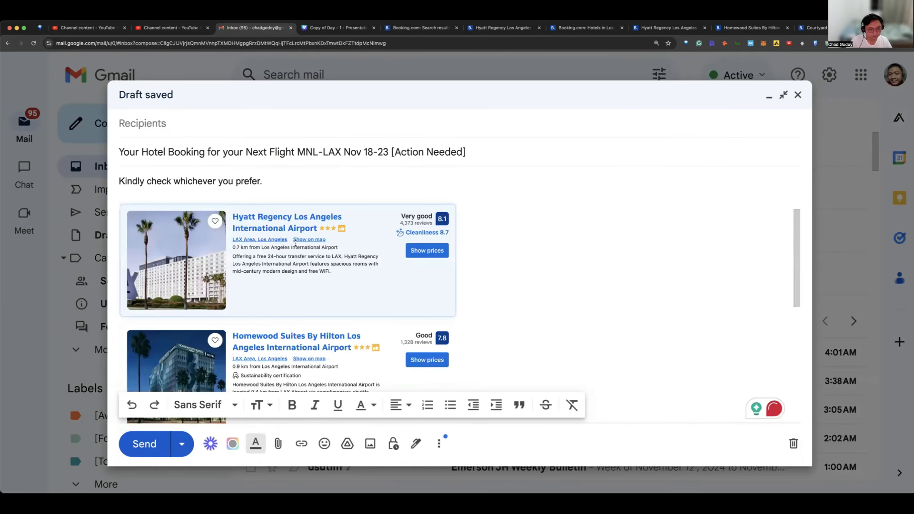
Step: Correct "price" to "prices" in the sentence about room prices above the Hyatt Regency Los Angeles heading
scroll(299, 242, down, 3)
scroll(387, 303, down, 1)
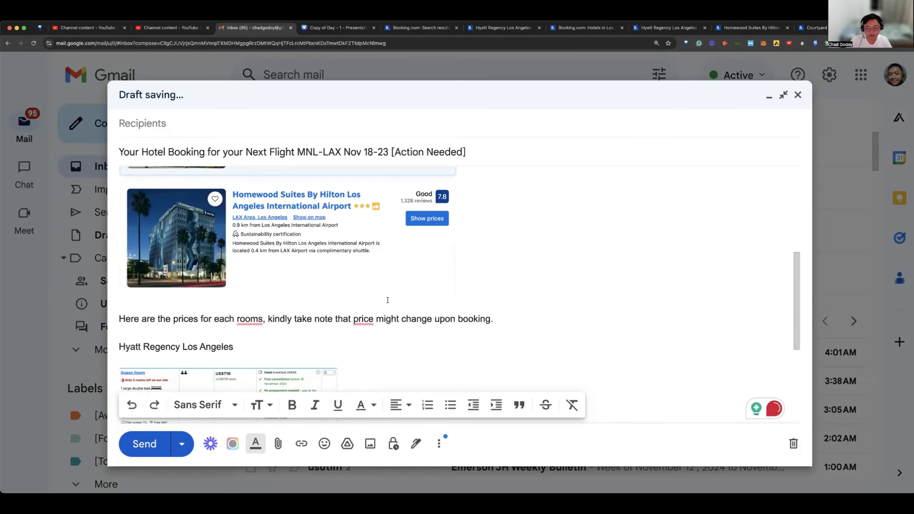
scroll(388, 297, down, 1)
scroll(390, 291, down, 1)
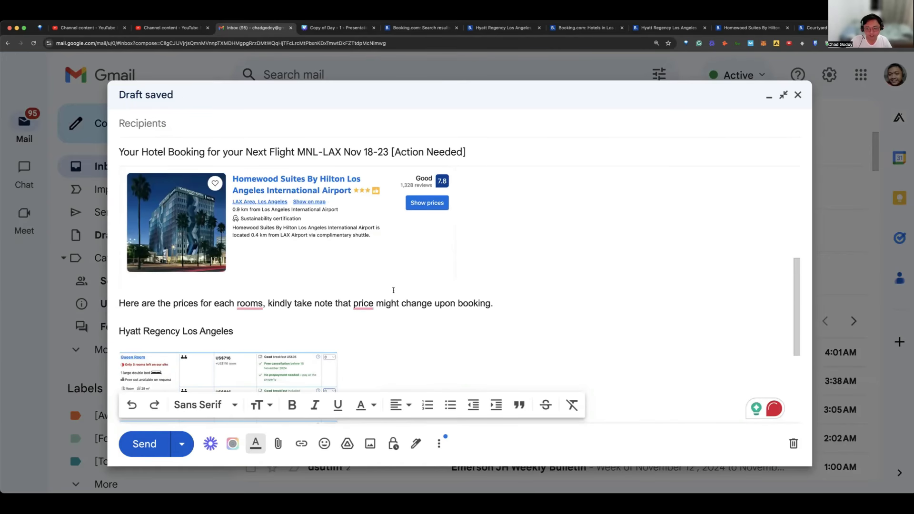
scroll(391, 287, down, 1)
scroll(394, 288, down, 1)
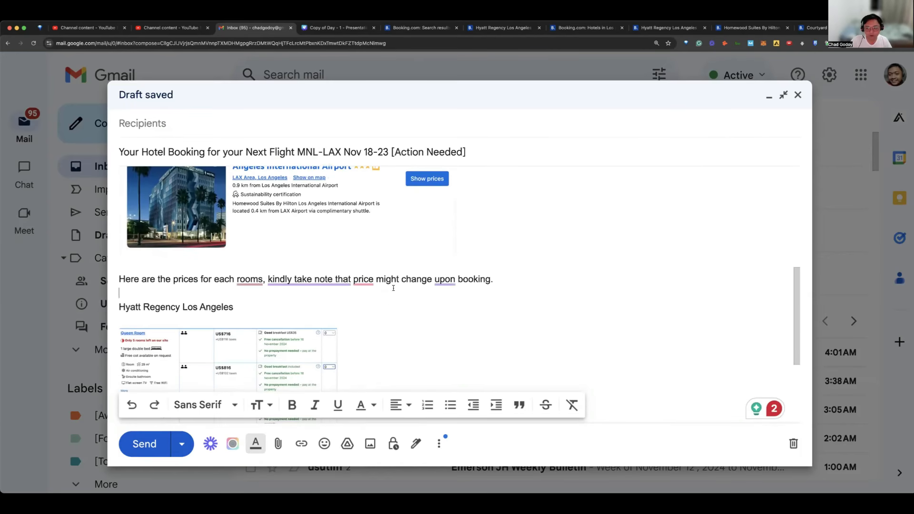
mouse_move(364, 279)
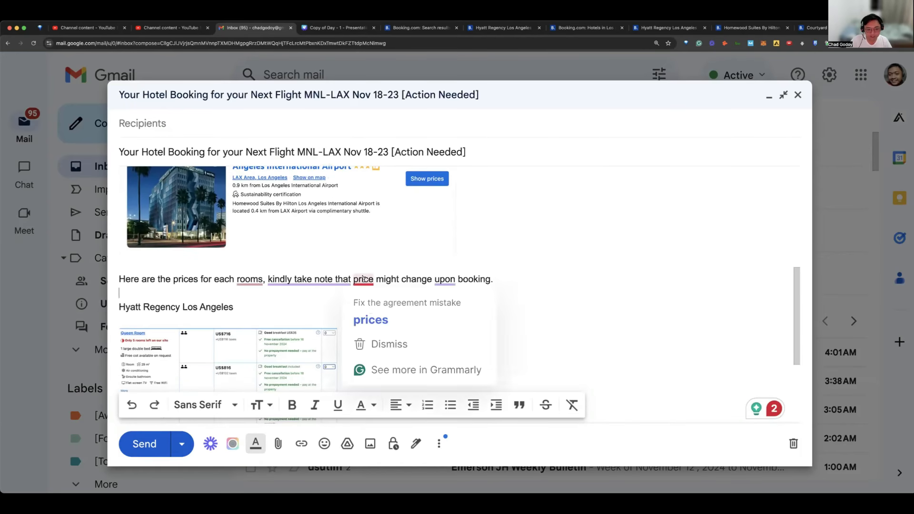
click(371, 320)
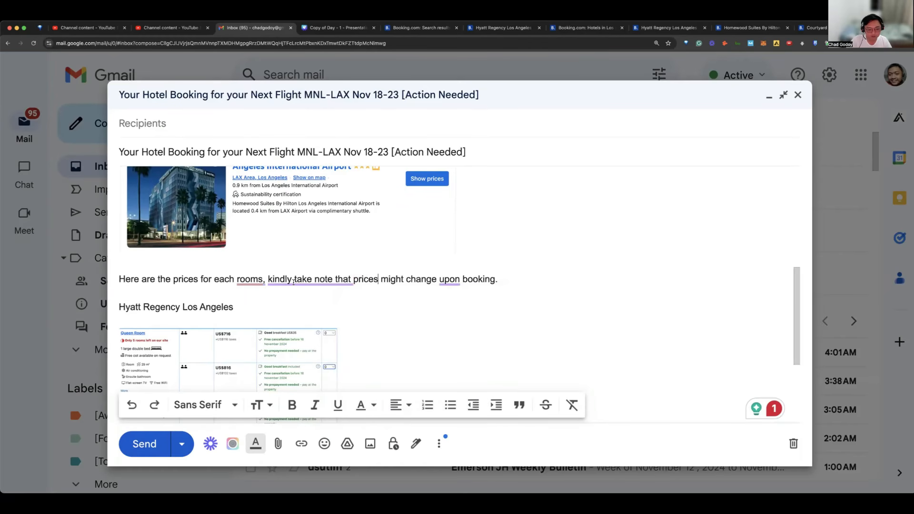
Step: Reread the draft, checking the greeting, the hotel listings image, the room prices sentence and the Hyatt Regency room offer images
scroll(307, 277, down, 3)
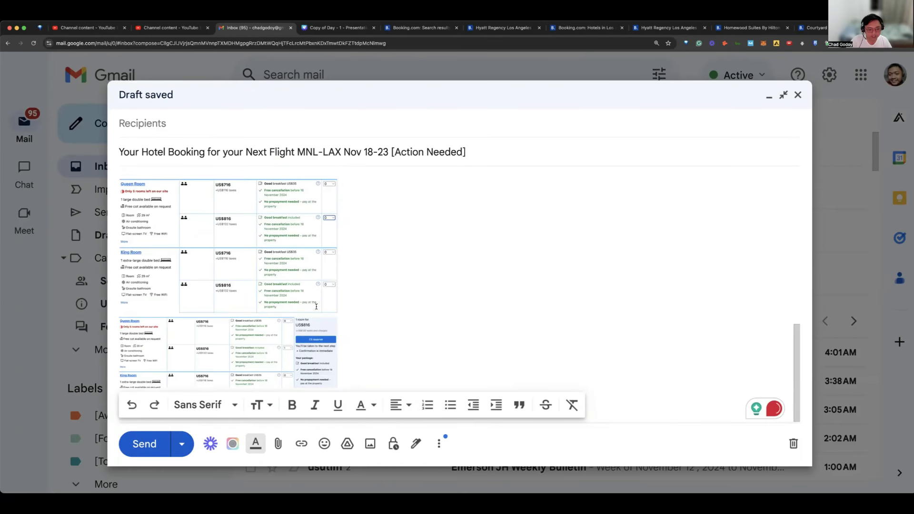
scroll(326, 302, up, 2)
scroll(336, 302, up, 5)
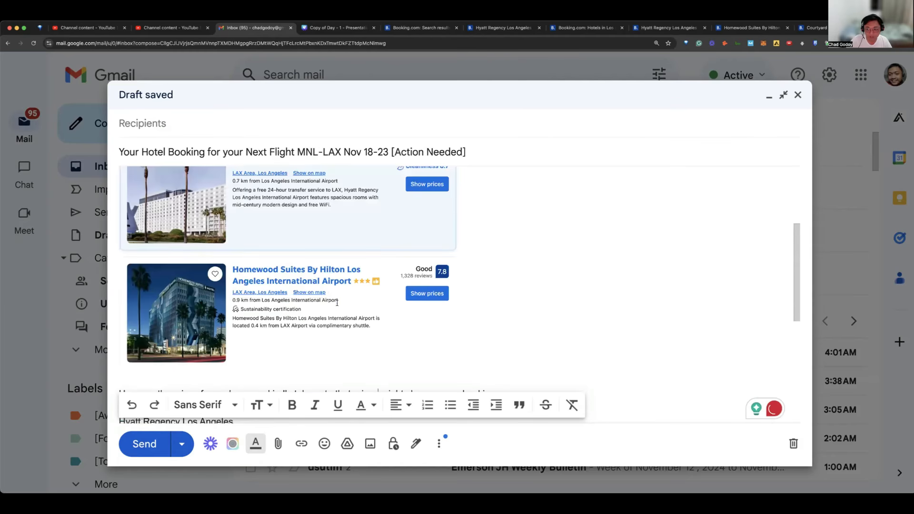
scroll(343, 299, up, 3)
scroll(344, 297, up, 1)
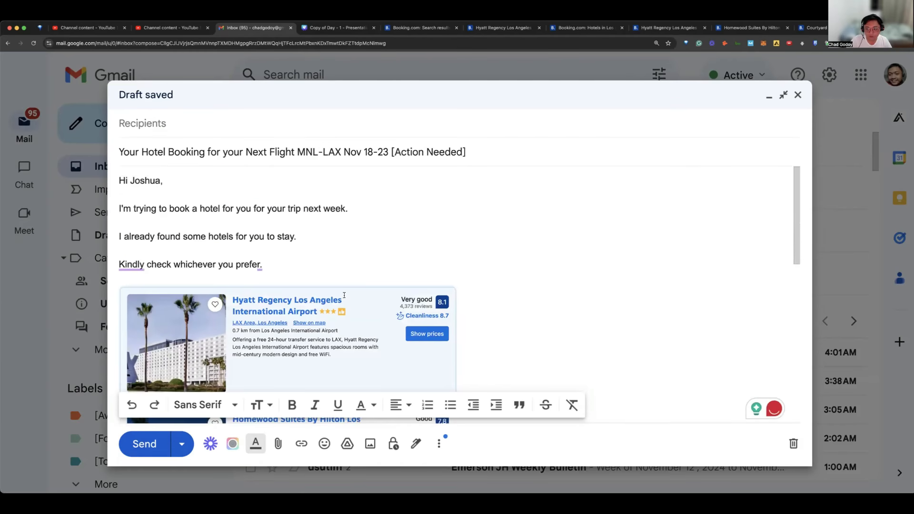
scroll(346, 296, down, 15)
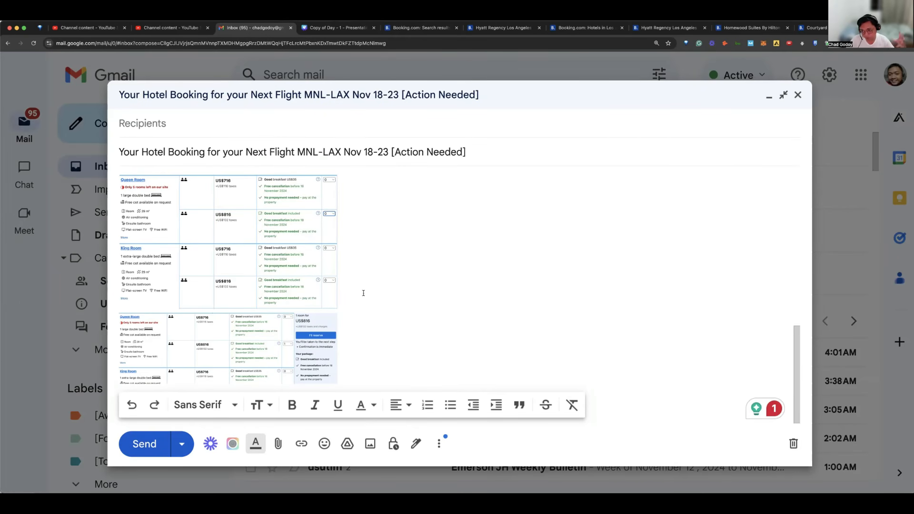
scroll(364, 293, up, 2)
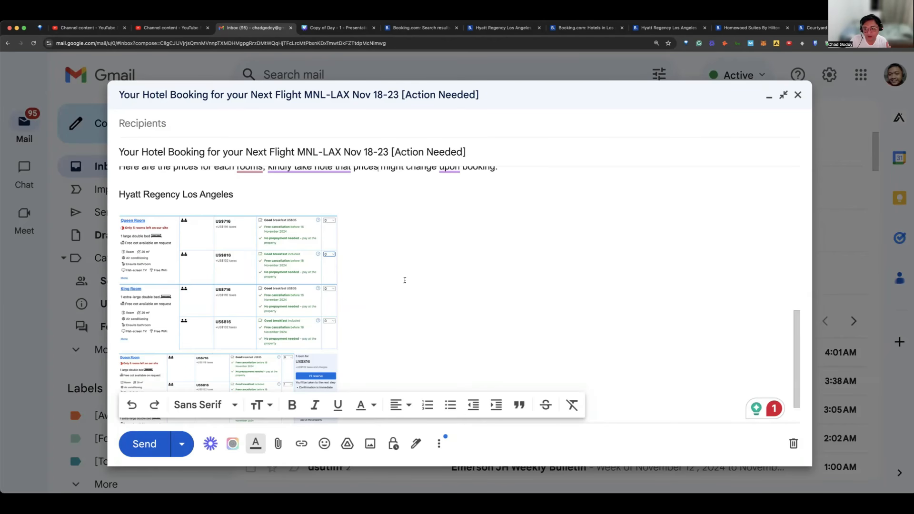
scroll(405, 280, up, 6)
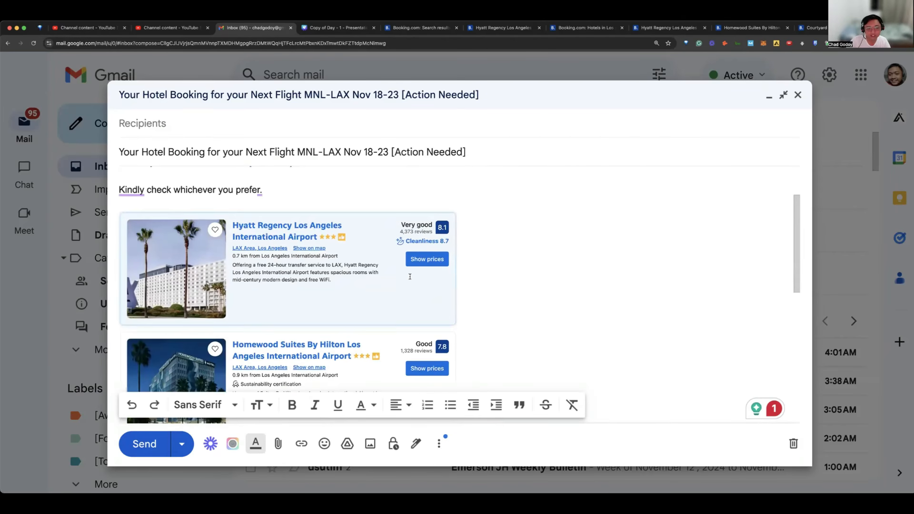
scroll(410, 277, down, 10)
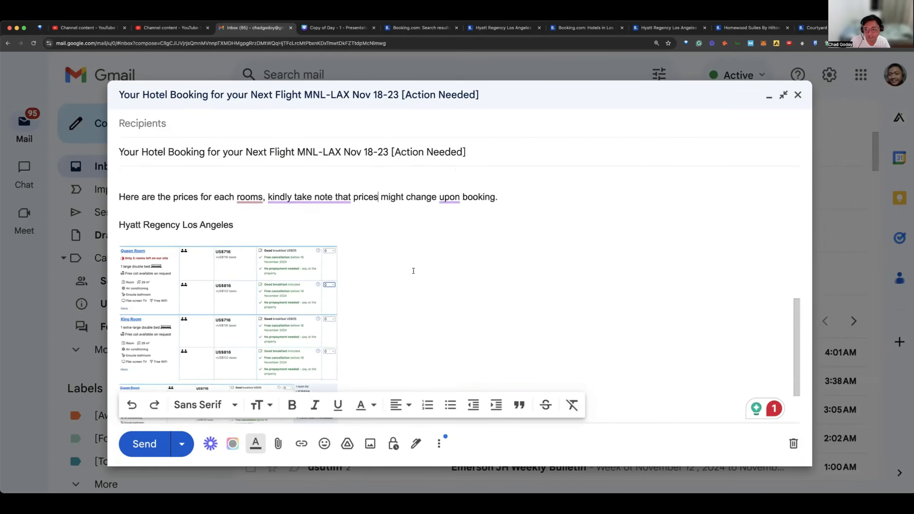
scroll(413, 271, down, 4)
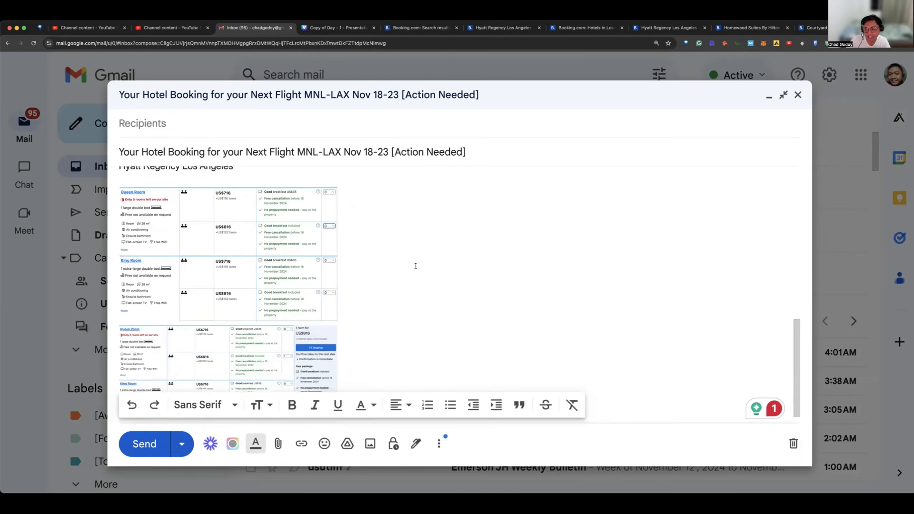
scroll(416, 265, up, 2)
scroll(406, 271, down, 2)
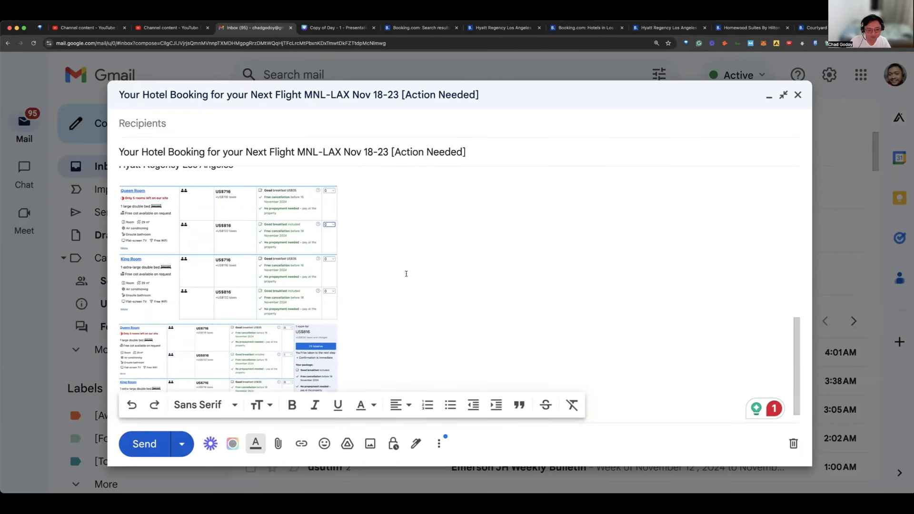
scroll(381, 271, up, 3)
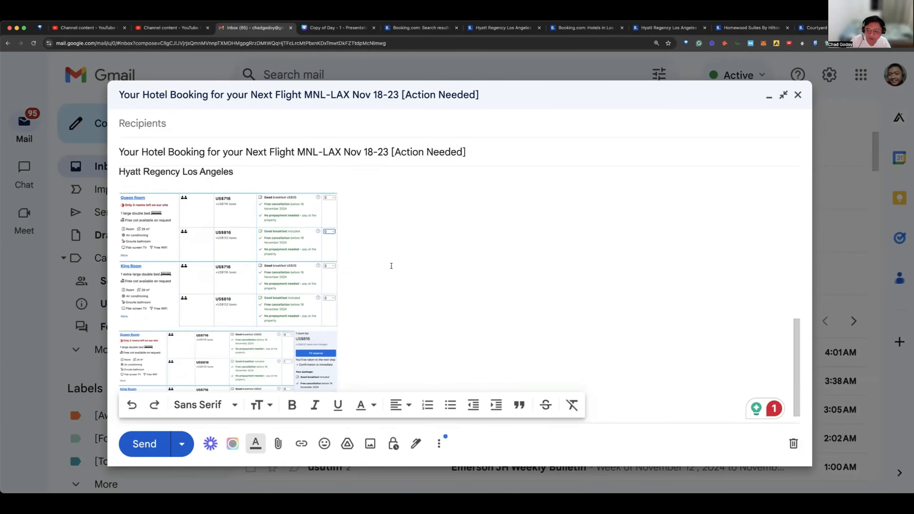
scroll(397, 276, up, 2)
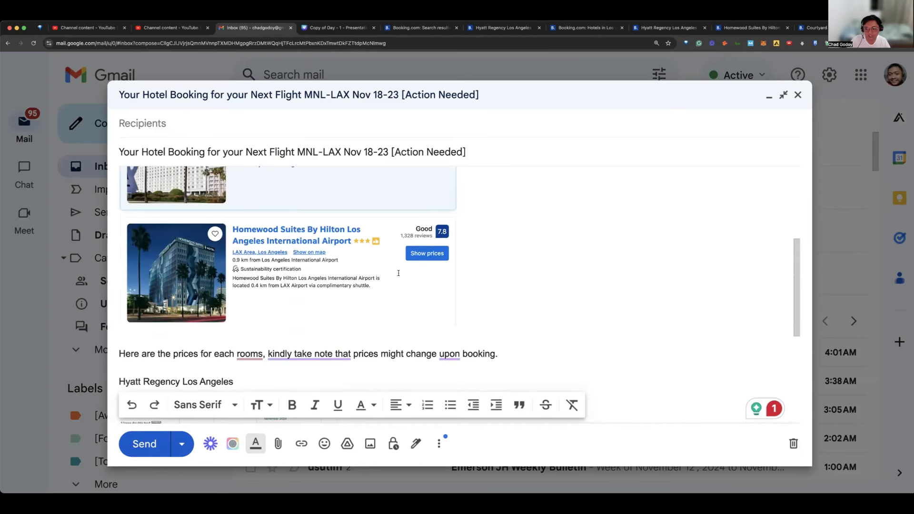
scroll(386, 260, up, 4)
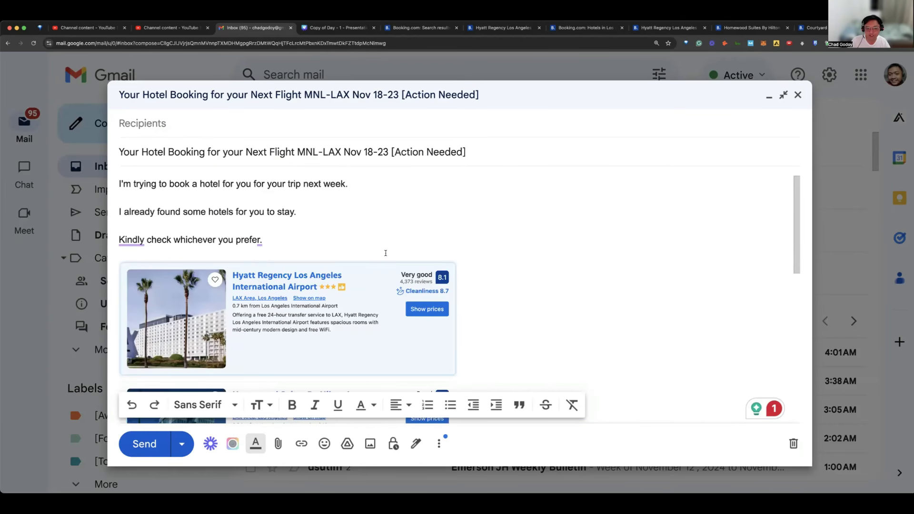
scroll(378, 210, down, 10)
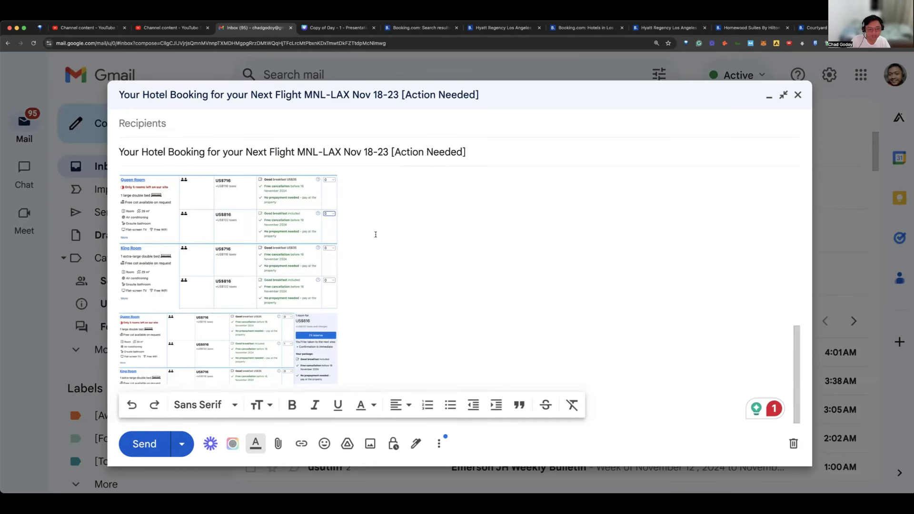
Step: Correct "each rooms" to "each room" in the sentence introducing the prices
scroll(376, 234, up, 1)
scroll(376, 231, up, 2)
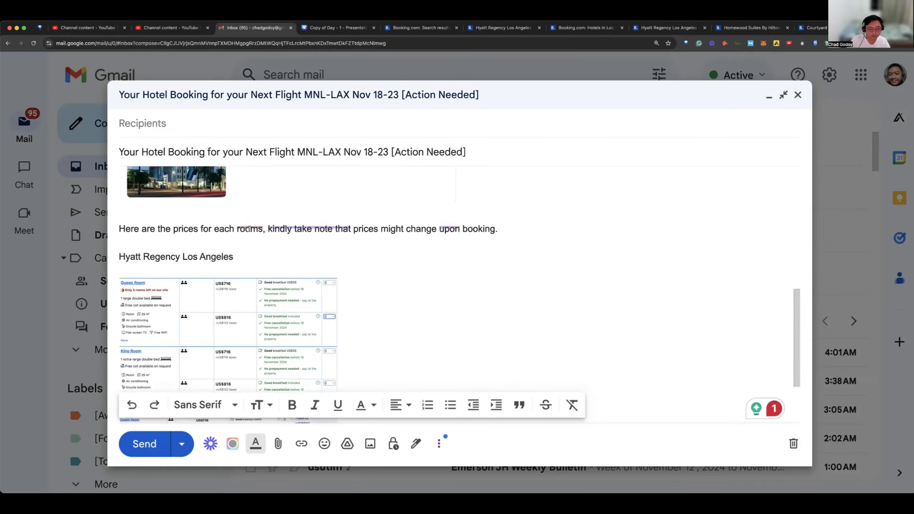
click(249, 230)
click(251, 270)
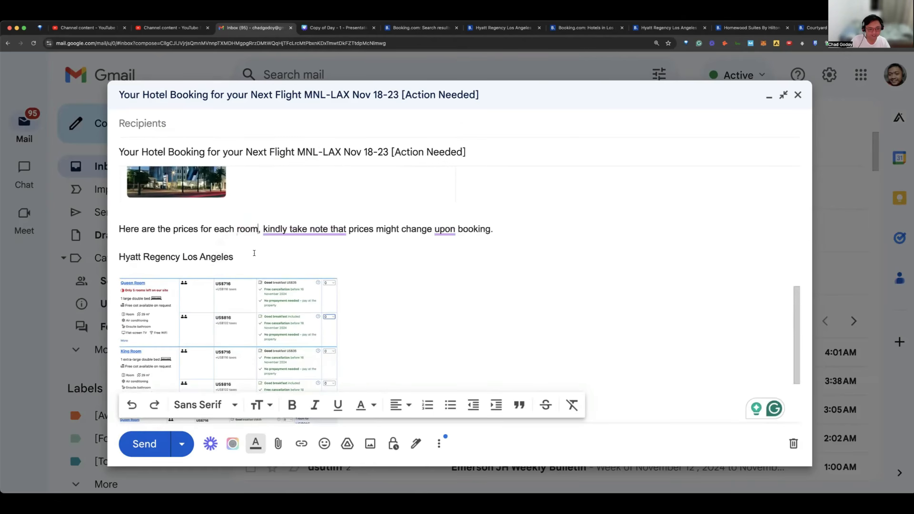
Step: Underline the "Hyatt Regency Los Angeles" heading above the room offer images
click(256, 253)
scroll(256, 253, down, 2)
scroll(206, 289, up, 4)
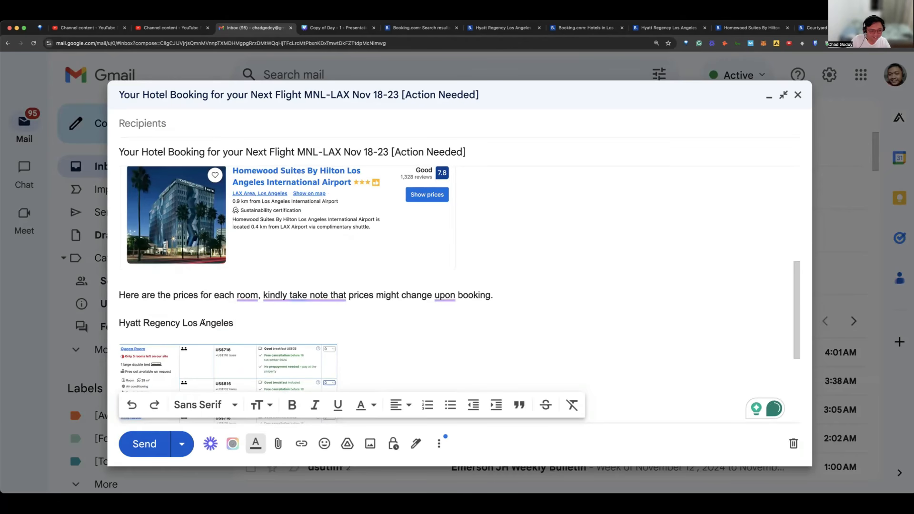
key(super+shift+Left)
click(338, 405)
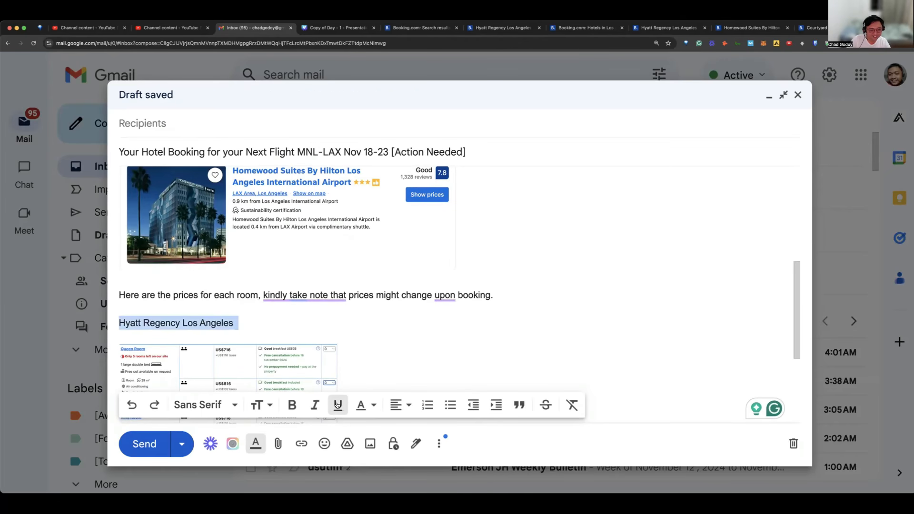
click(226, 296)
Step: Check the Hyatt Regency room offer images against the two hotels shown in the listings image of the draft
scroll(229, 299, down, 2)
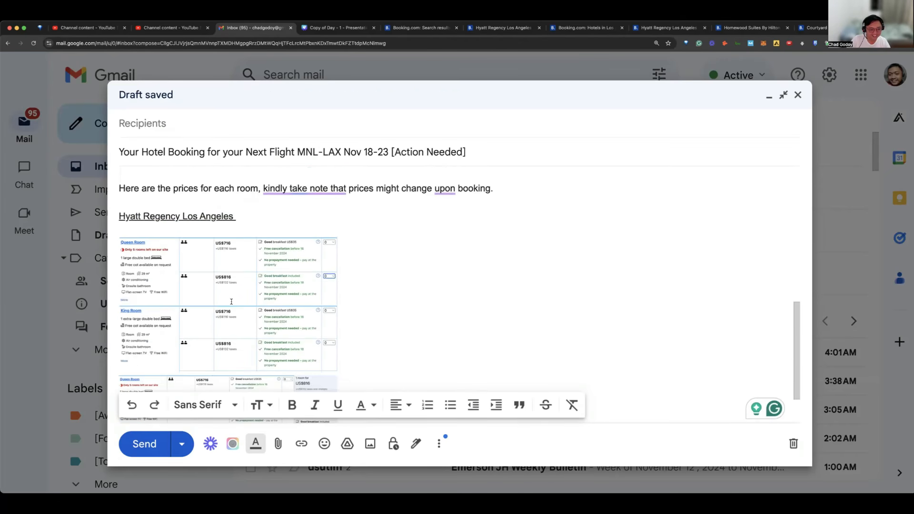
scroll(219, 281, down, 2)
scroll(226, 277, up, 1)
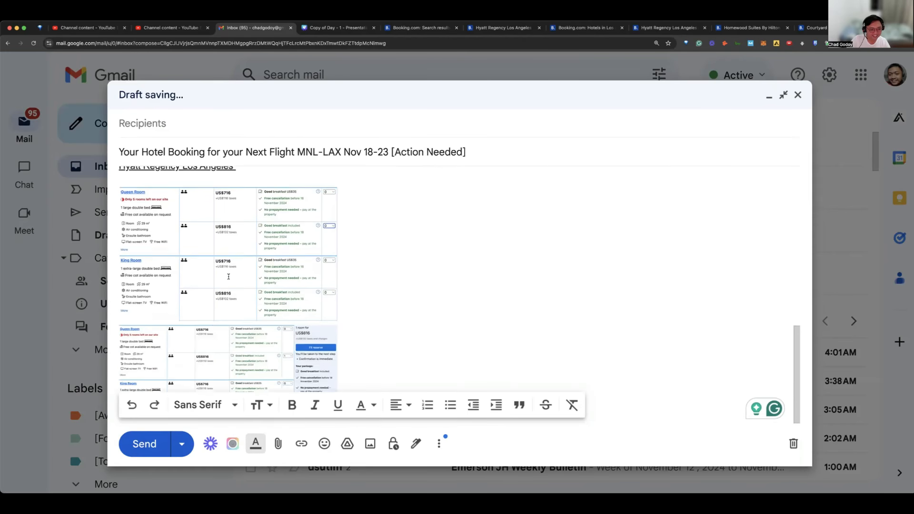
scroll(229, 277, down, 1)
scroll(276, 285, down, 5)
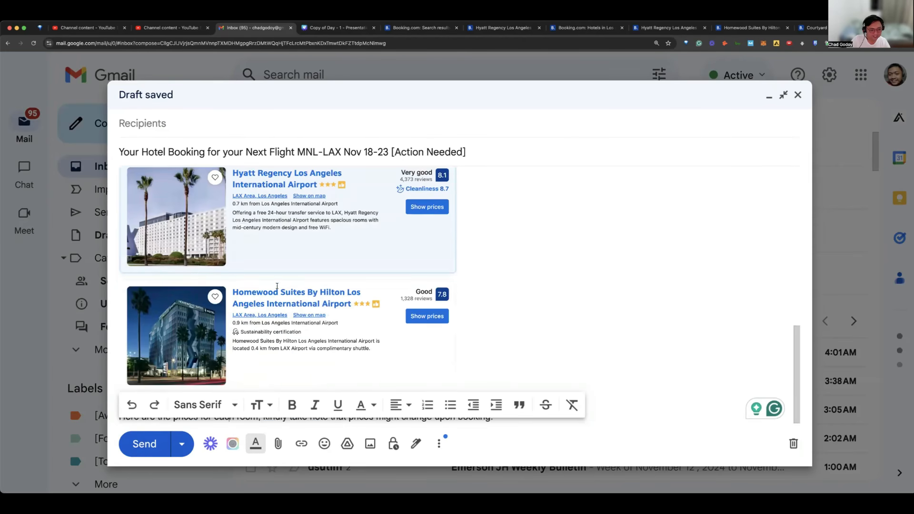
scroll(277, 286, up, 1)
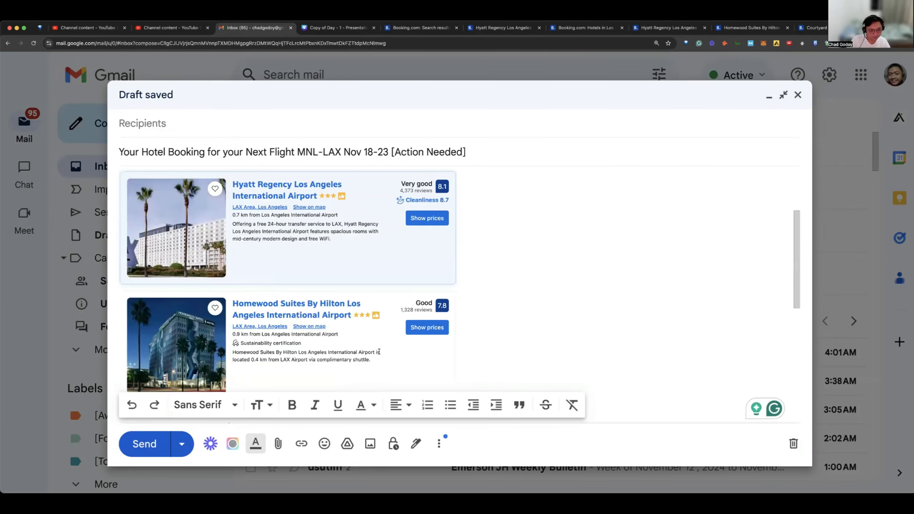
scroll(379, 352, down, 10)
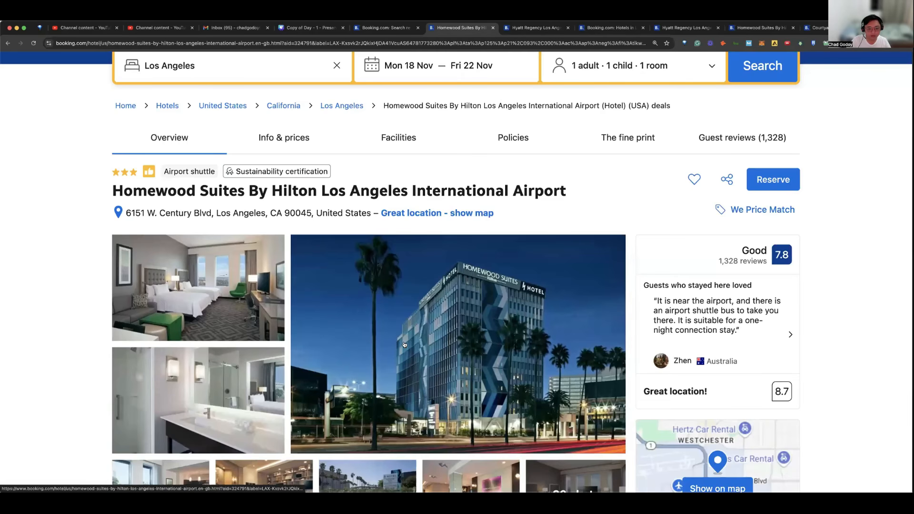
Step: On the Booking.com page for Homewood Suites By Hilton Los Angeles International Airport, examine the hotel overview and the room types and prices for 4 nights
scroll(451, 359, up, 3)
scroll(453, 357, down, 4)
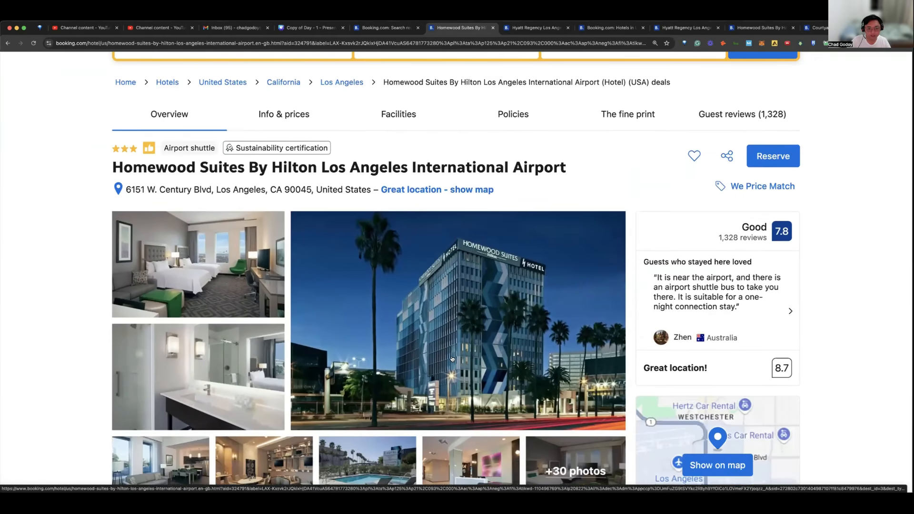
scroll(452, 360, up, 4)
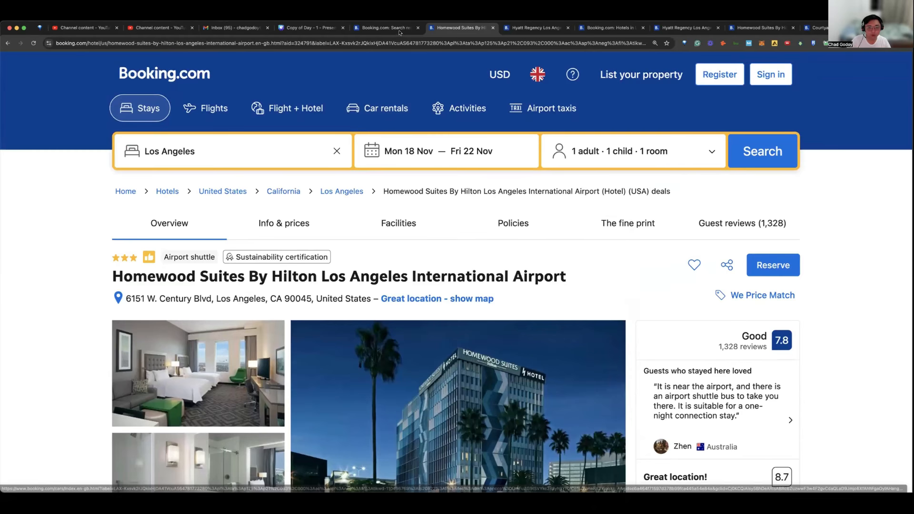
scroll(524, 159, down, 5)
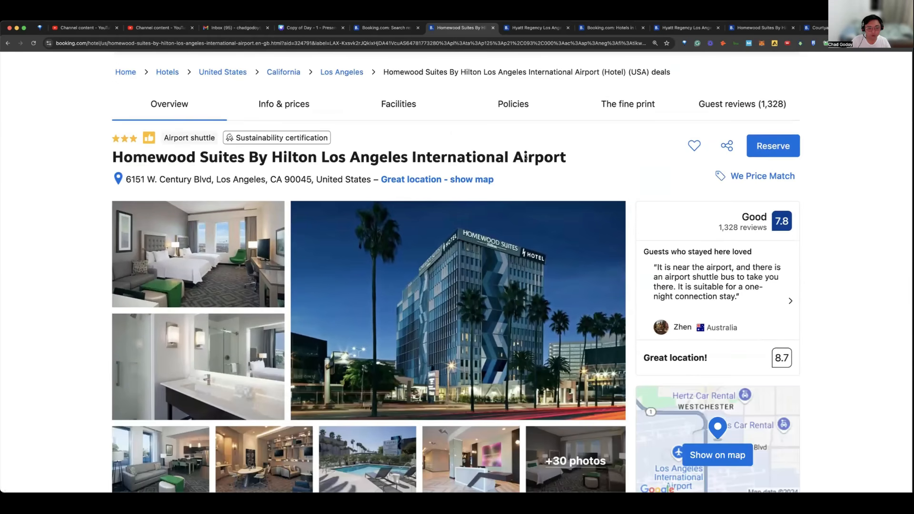
scroll(525, 157, down, 7)
scroll(545, 169, down, 15)
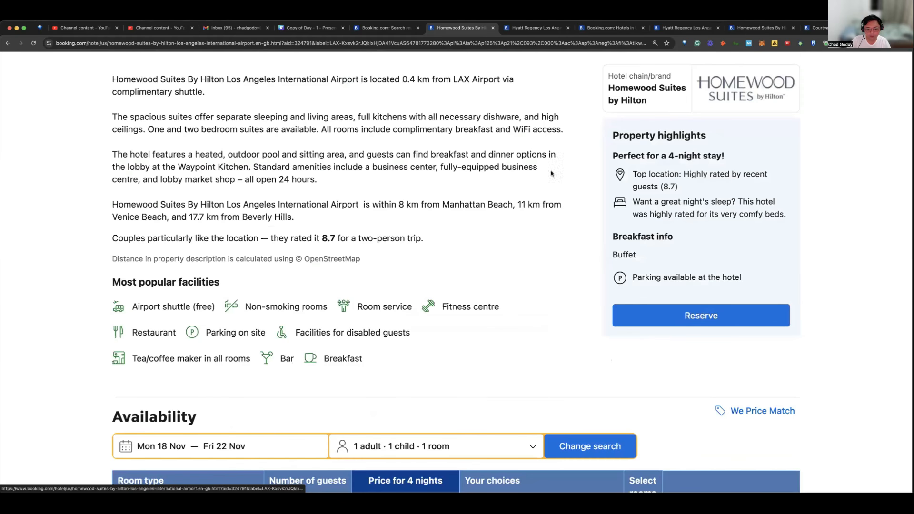
scroll(551, 174, down, 10)
scroll(550, 178, down, 10)
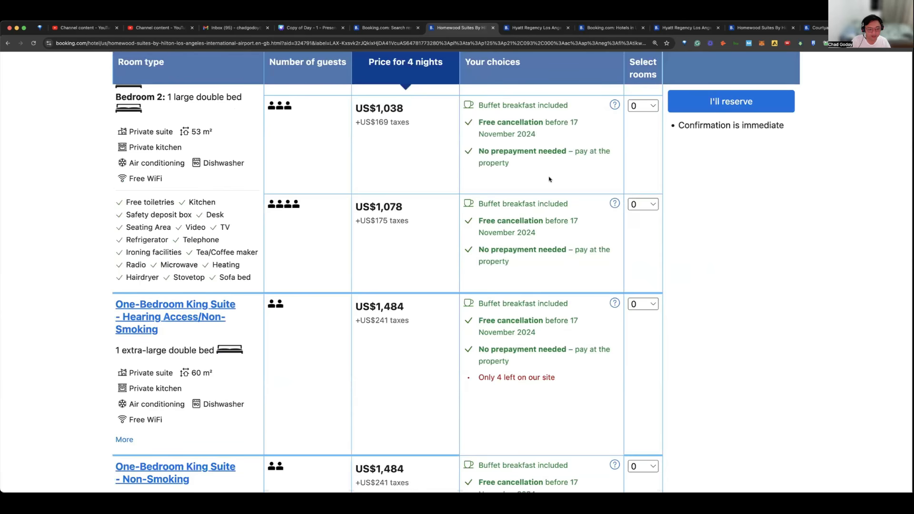
scroll(549, 178, down, 5)
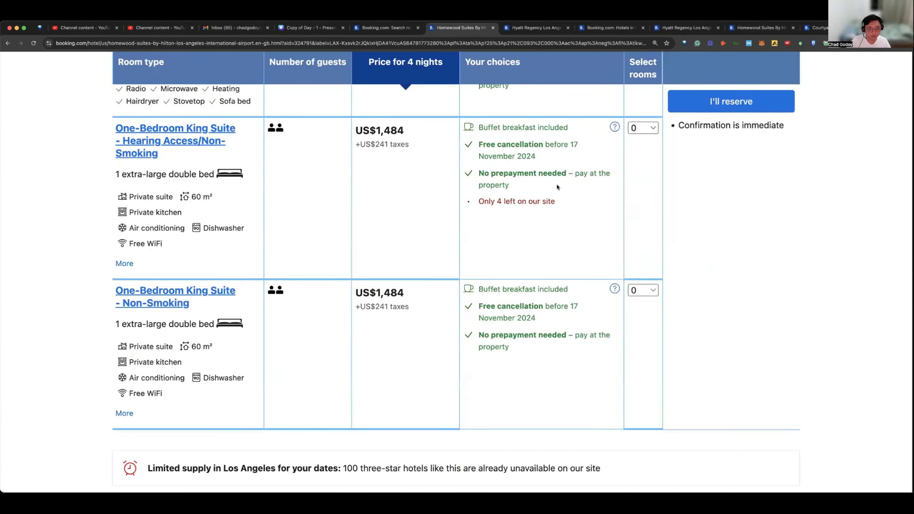
scroll(558, 189, up, 20)
scroll(560, 200, up, 10)
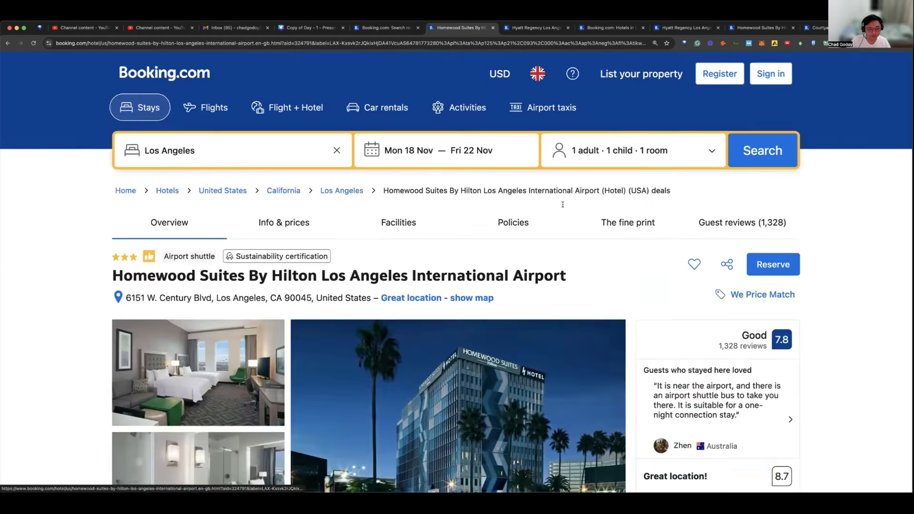
scroll(563, 202, down, 7)
scroll(546, 187, down, 15)
scroll(547, 188, up, 3)
scroll(547, 187, up, 2)
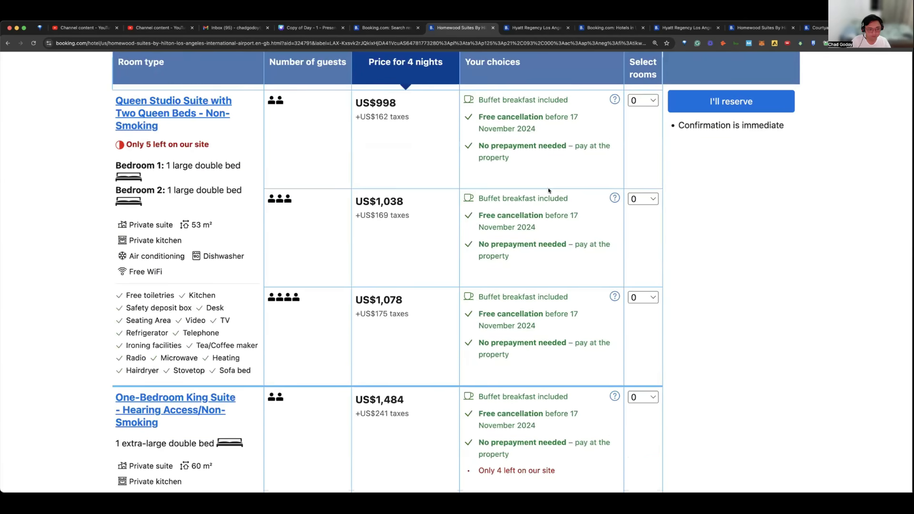
Step: Change the occupancy for the Homewood Suites stay to 1 adult, 0 children and 1 room, and apply the changes
scroll(548, 188, down, 2)
scroll(434, 286, down, 3)
scroll(445, 283, up, 8)
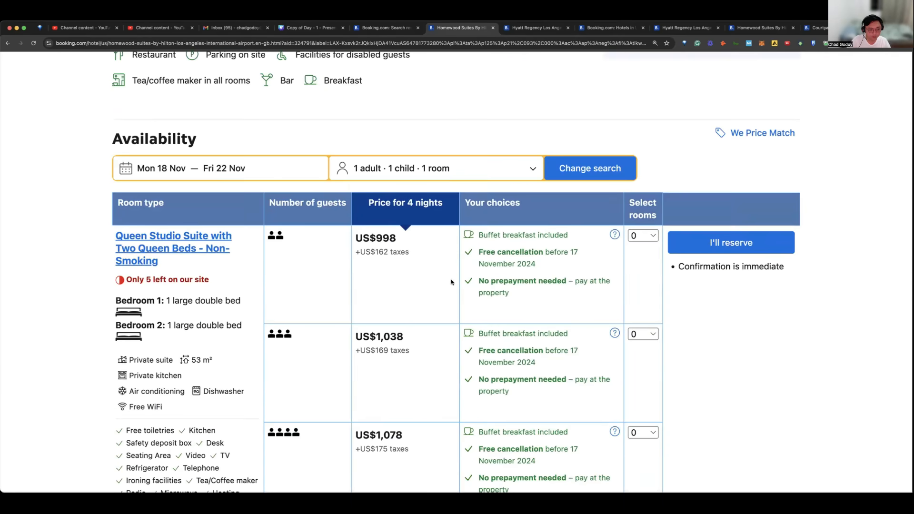
scroll(451, 283, down, 1)
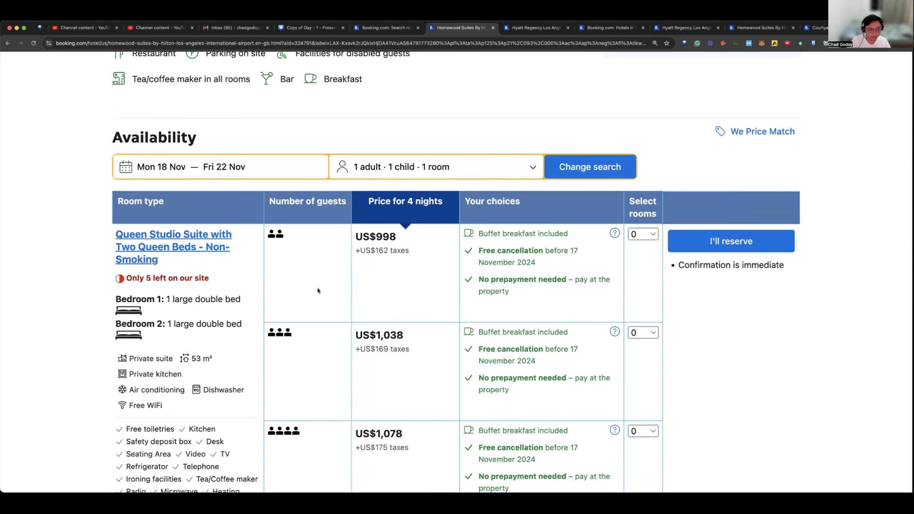
click(489, 171)
click(456, 250)
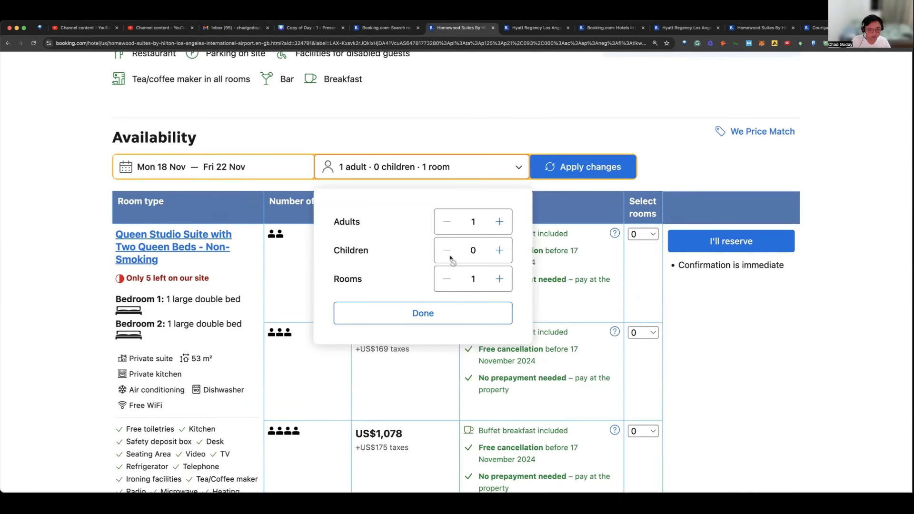
click(545, 177)
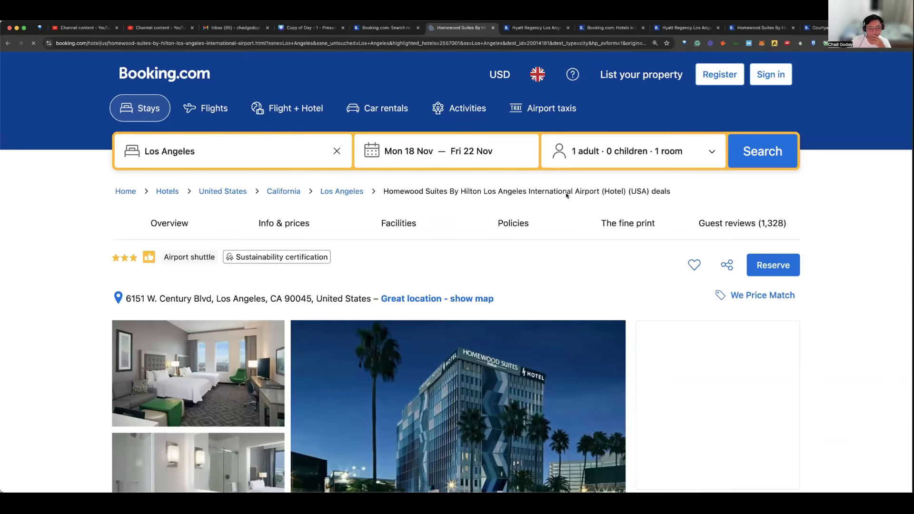
Step: Examine the Homewood Suites room types, 4-night prices and the room quantity options of the One-Bedroom King Suite - Hearing Access/Non-Smoking
scroll(562, 195, down, 10)
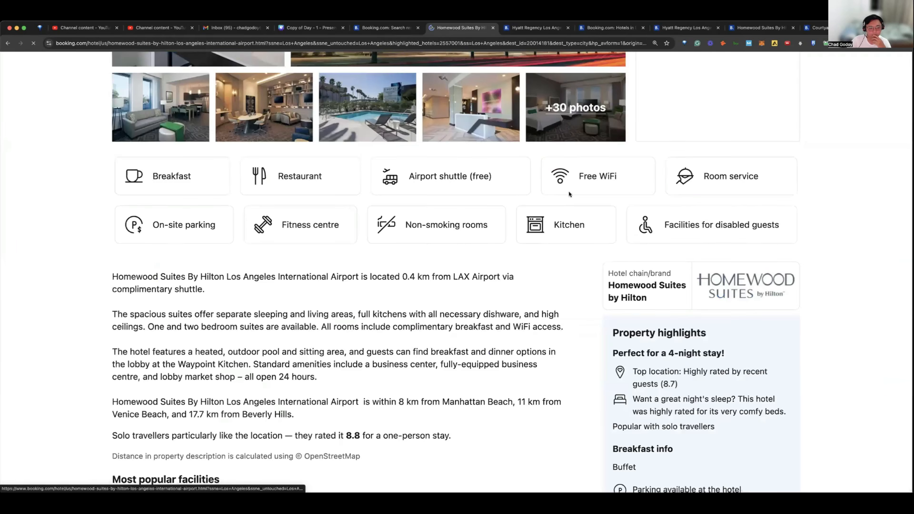
scroll(567, 196, down, 15)
click(203, 227)
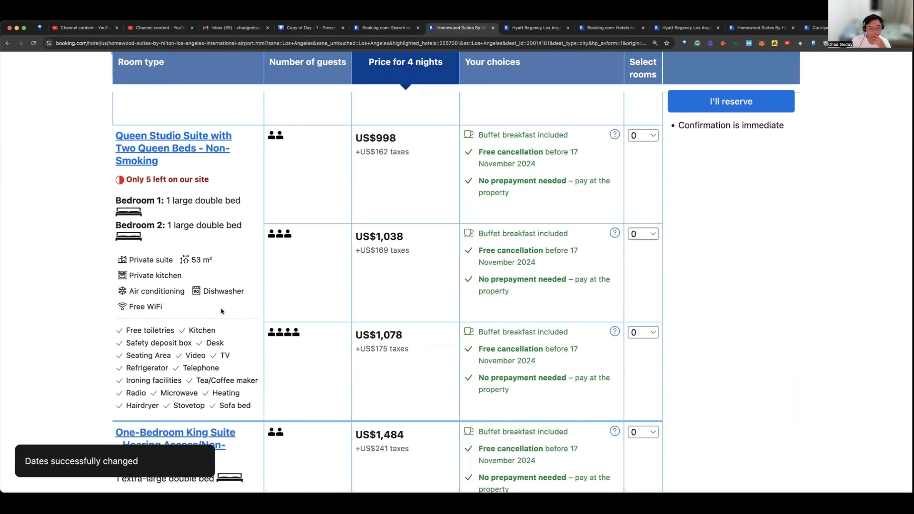
scroll(227, 309, down, 5)
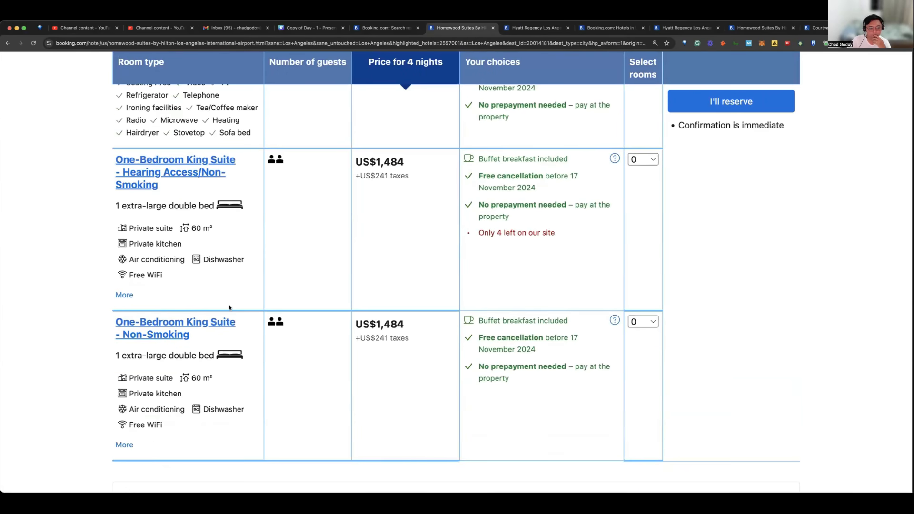
scroll(230, 305, up, 1)
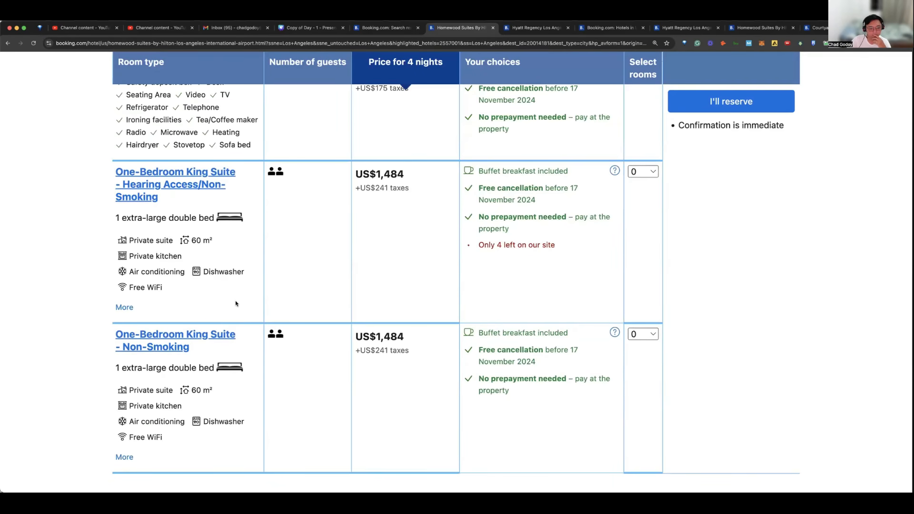
scroll(236, 302, up, 1)
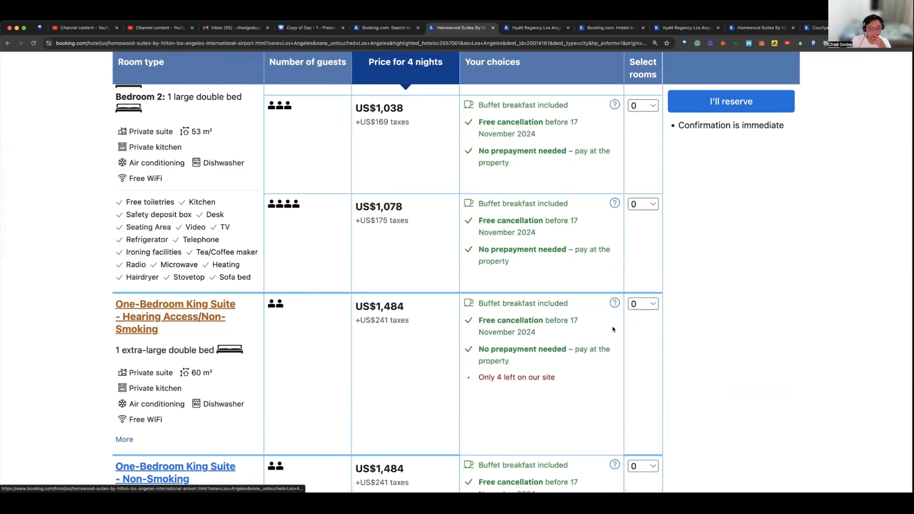
click(644, 305)
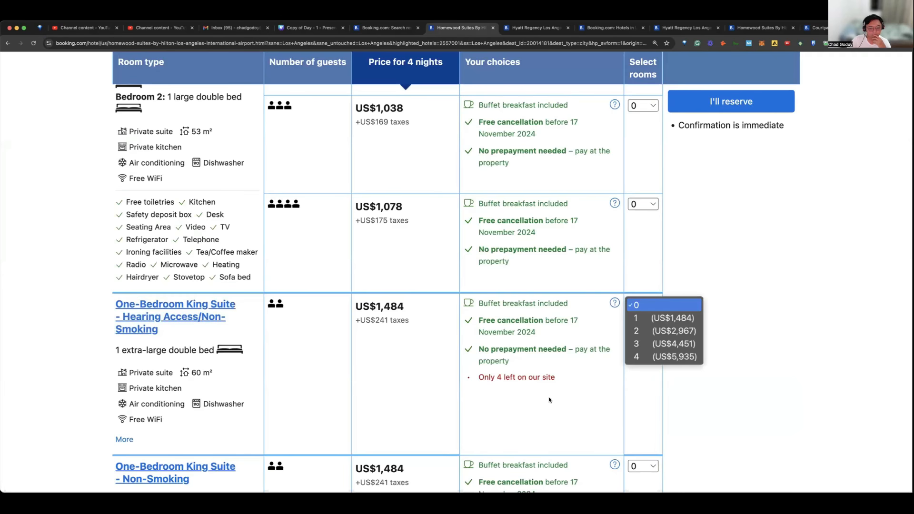
click(525, 377)
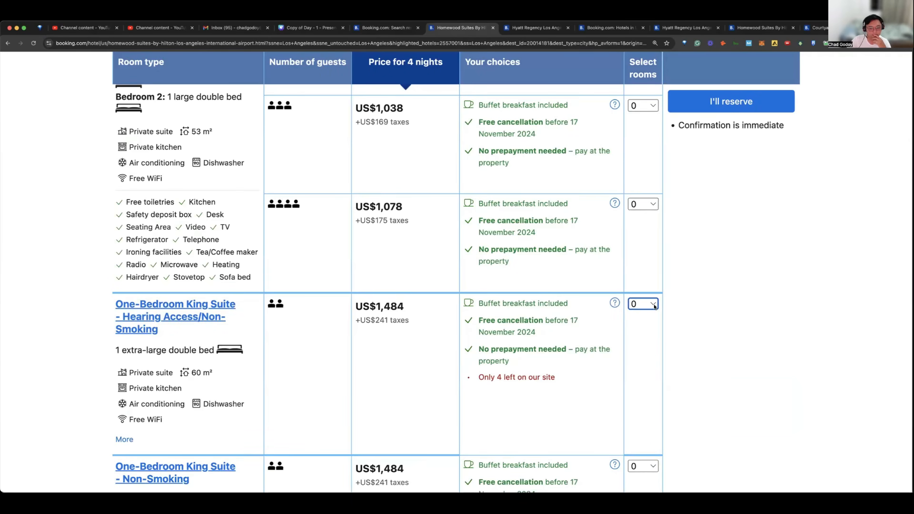
scroll(654, 307, up, 1)
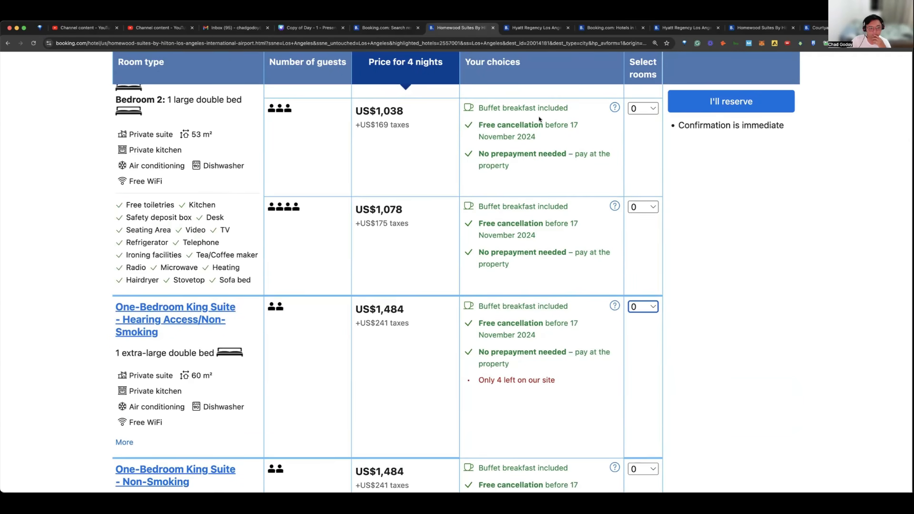
scroll(540, 119, up, 1)
scroll(559, 151, up, 1)
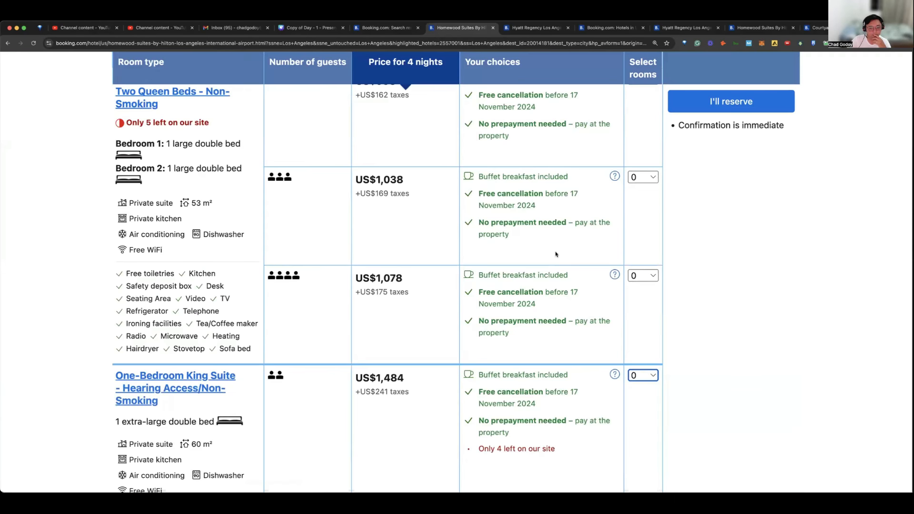
scroll(556, 255, down, 5)
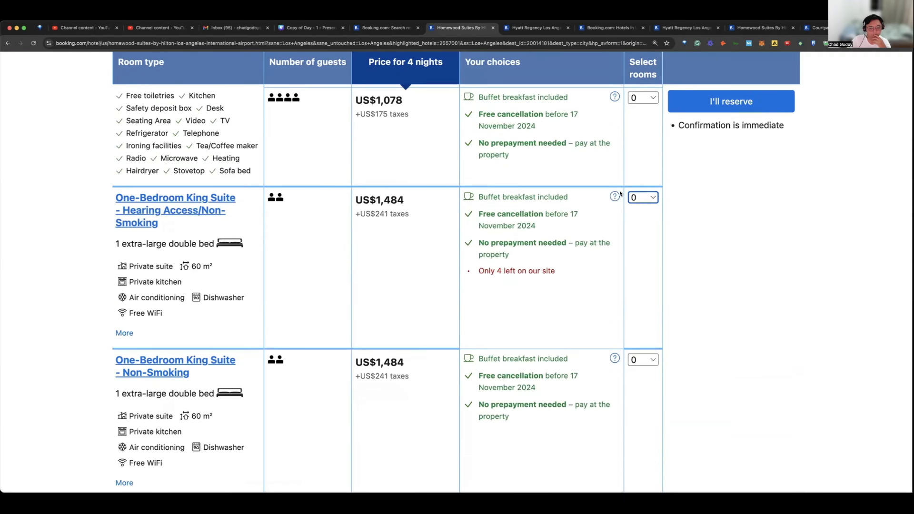
scroll(619, 191, down, 1)
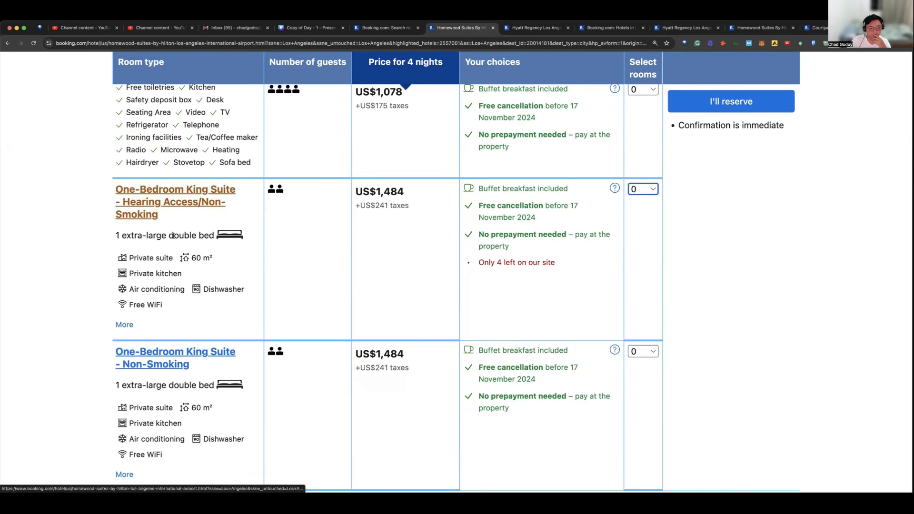
click(634, 189)
click(326, 253)
scroll(333, 249, down, 2)
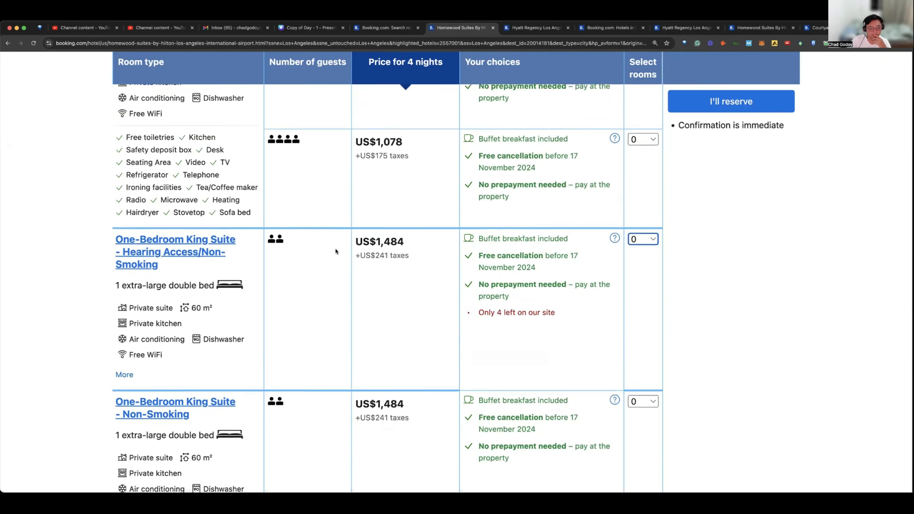
Step: Choose 1 room of the One-Bedroom King Suite - Hearing Access/Non-Smoking and proceed to reserve it
click(648, 147)
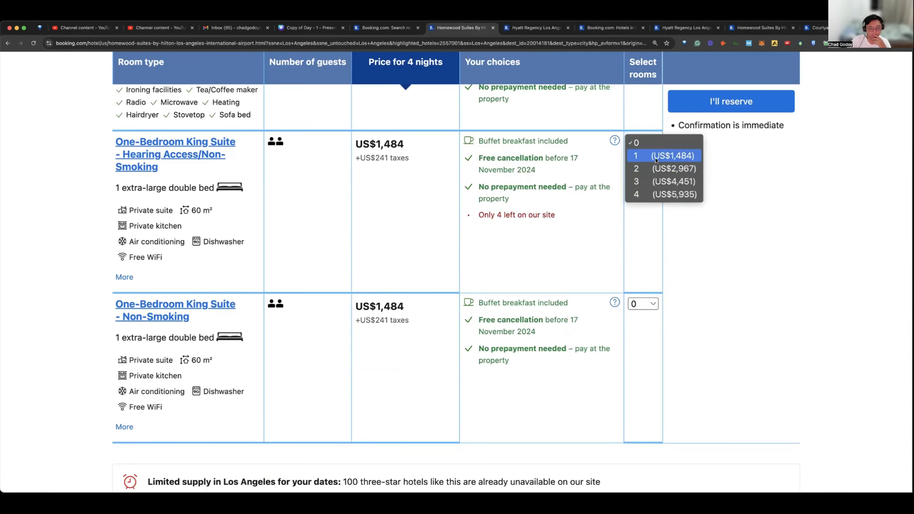
click(659, 156)
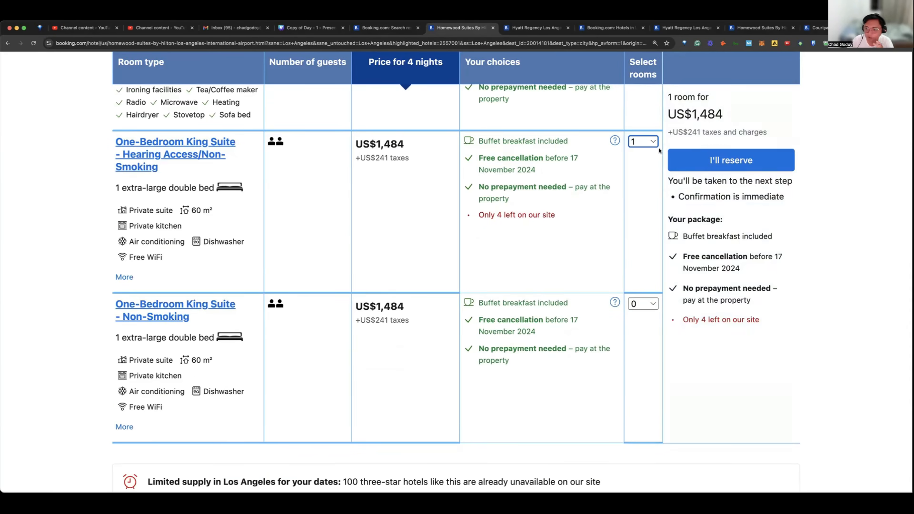
click(708, 162)
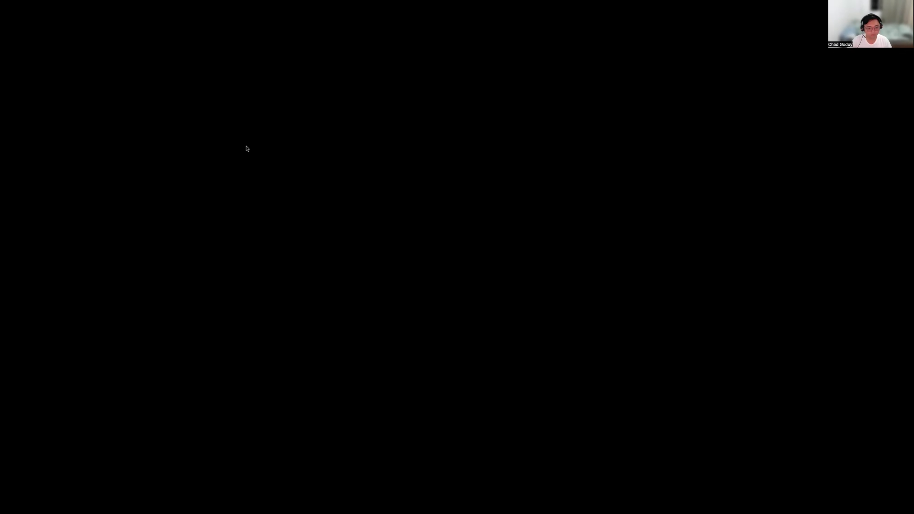
Step: Choose 1 One-Bedroom King Suite - Hearing Access/Non-Smoking and capture a screenshot of both king suite offers with the price summary
key(super+shift+4)
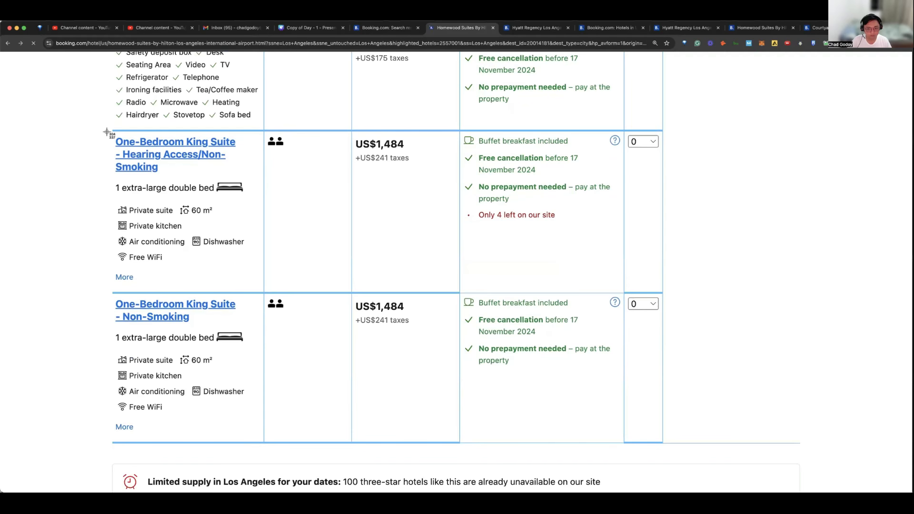
drag(107, 132, 656, 178)
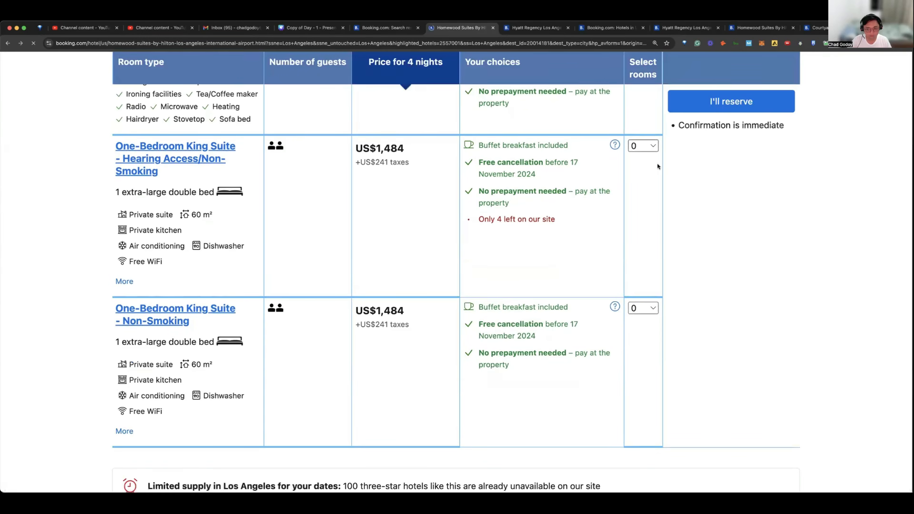
click(653, 147)
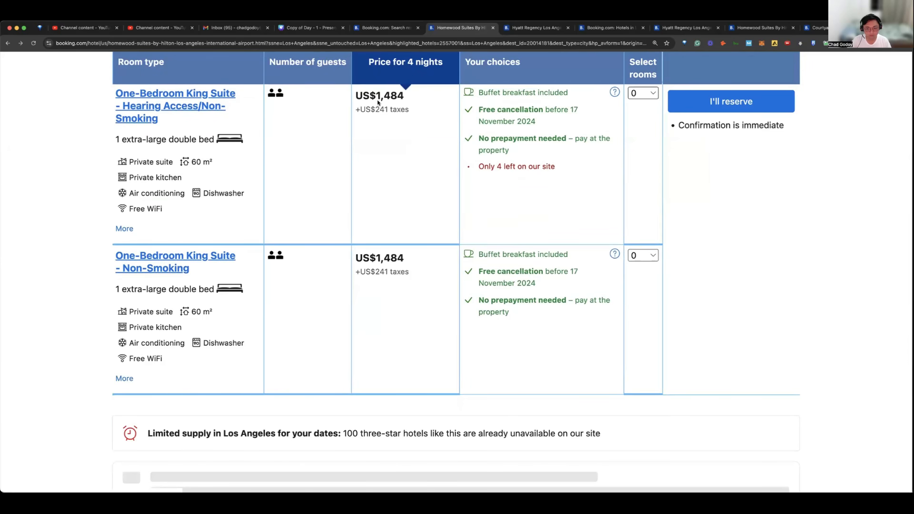
key(super+shift+4)
drag(113, 89, 796, 348)
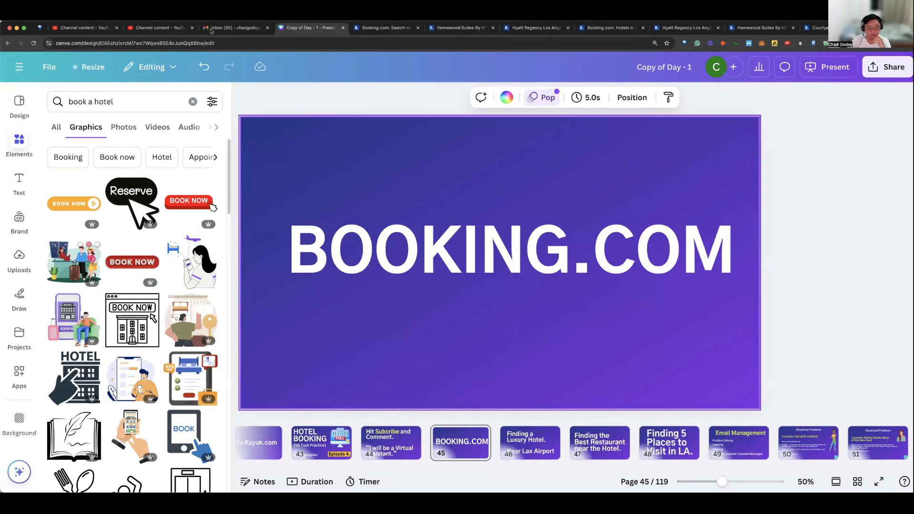
Step: Switch to the hotel booking draft in Gmail and insert the king suite screenshot below the Hyatt Regency room offer images
key(ctrl+shift+Tab)
key(ctrl+Tab)
key(ctrl+Tab)
key(ctrl+Tab)
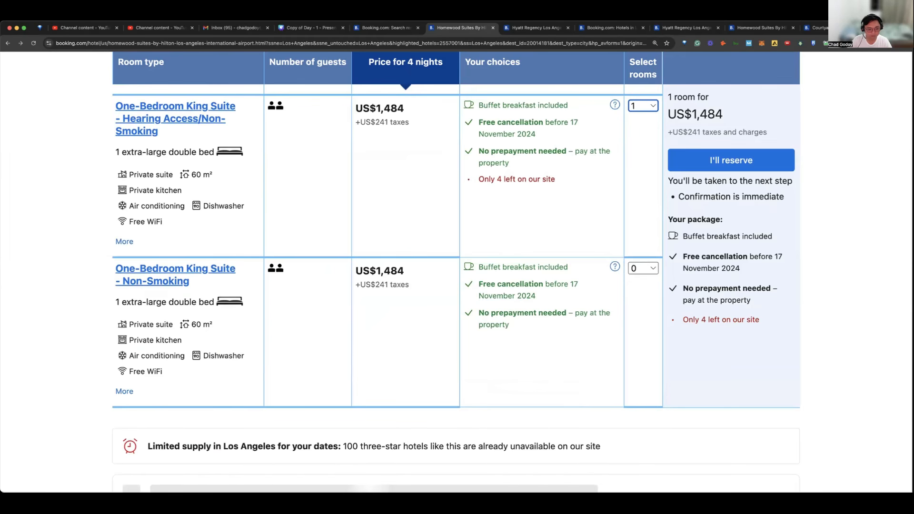
key(ctrl+shift+Tab)
key(ctrl+shift+Tab)
key(ctrl+shift+Tab)
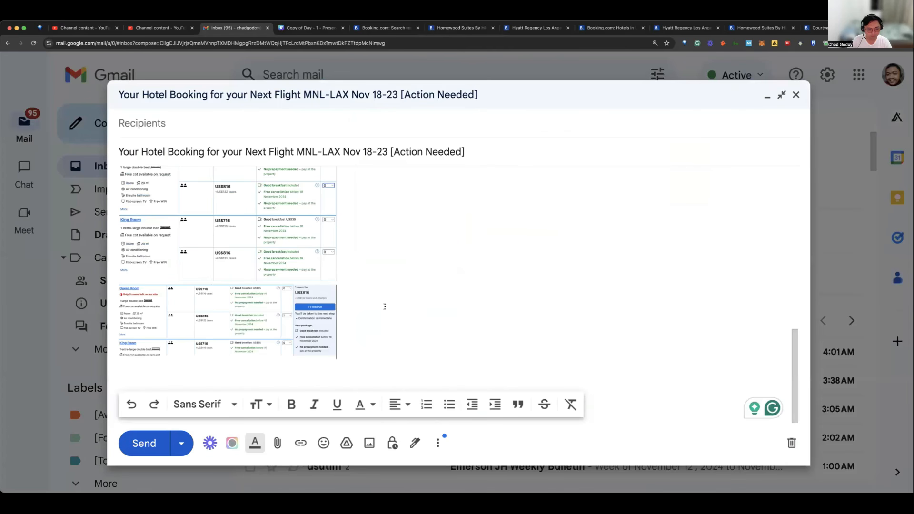
key(Return)
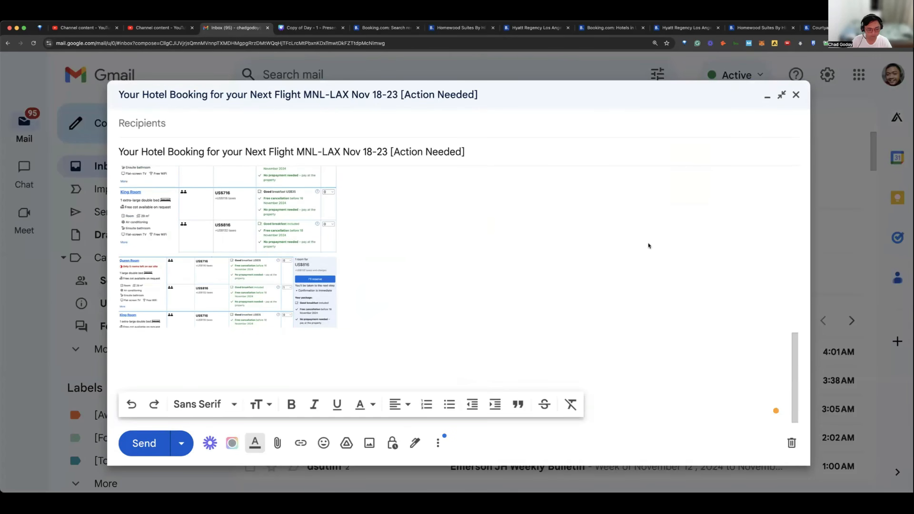
drag(635, 254, 322, 359)
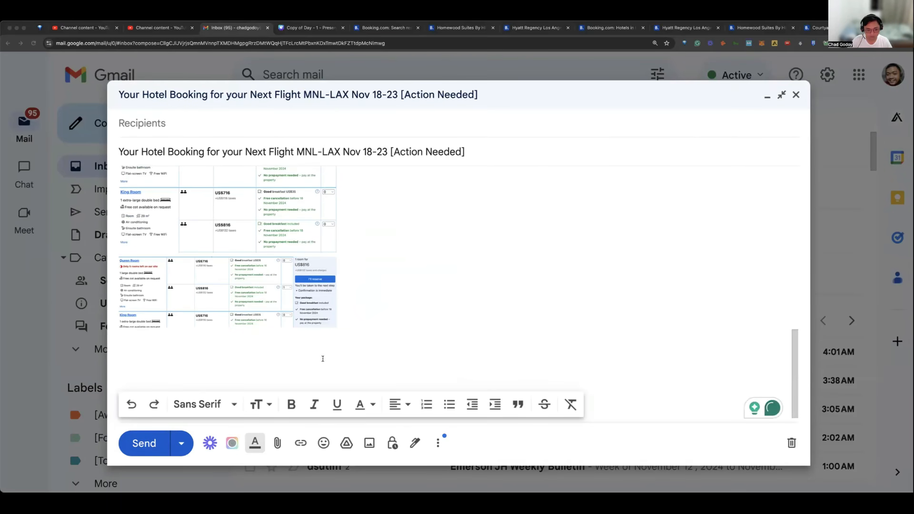
drag(346, 329, 362, 318)
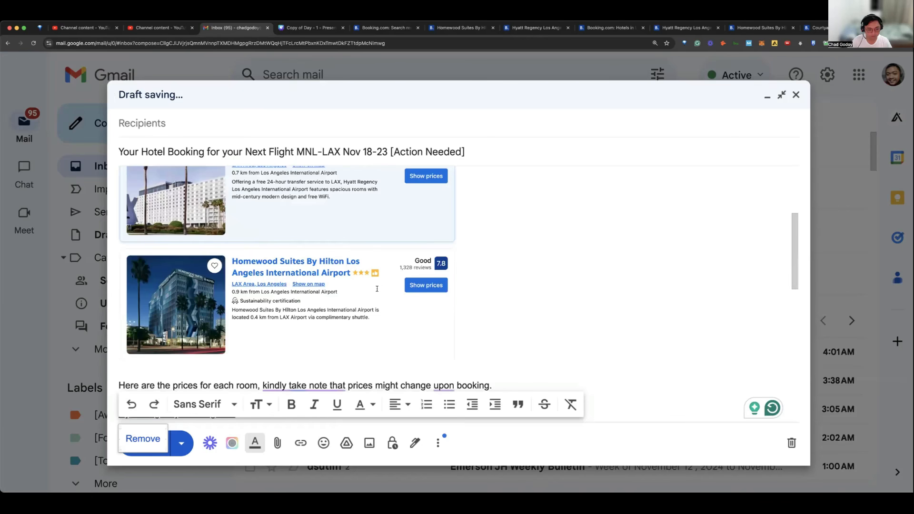
Step: Check the hotel name in the listings image and add the heading "Homewood Suite - Hilton" above the king suite image
scroll(379, 288, down, 5)
scroll(379, 288, up, 5)
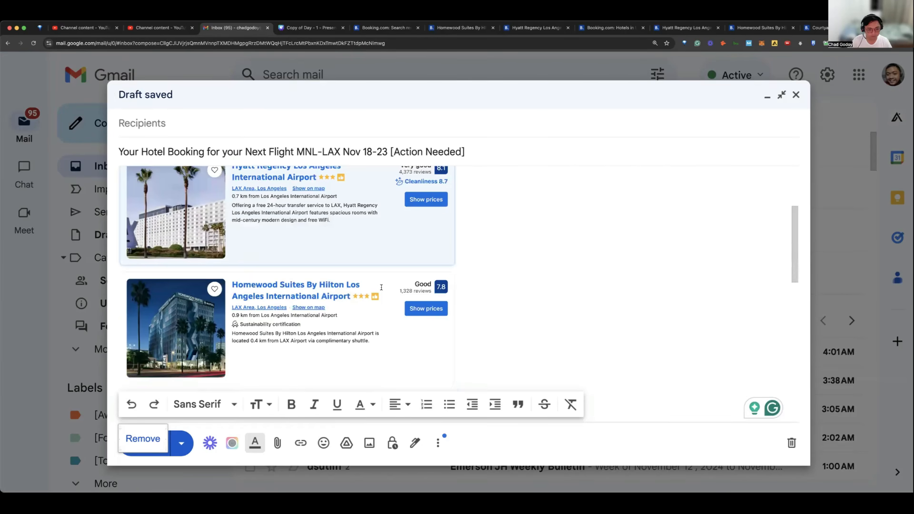
scroll(382, 287, down, 5)
scroll(382, 287, down, 2)
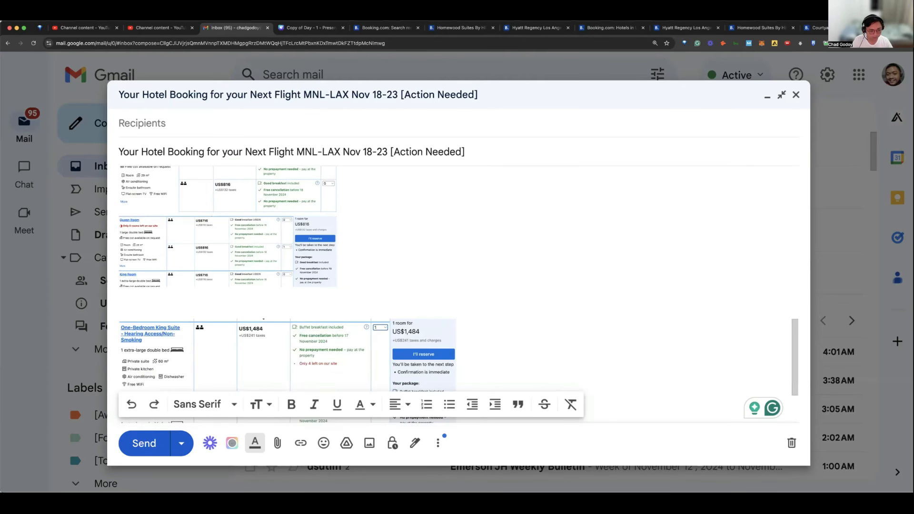
text(Homewo)
key(BackSpace)
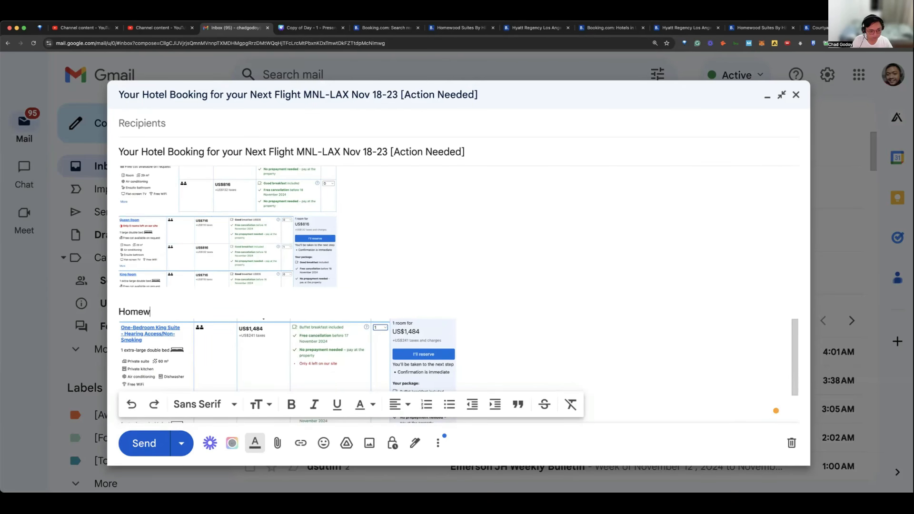
text(ood Suite )
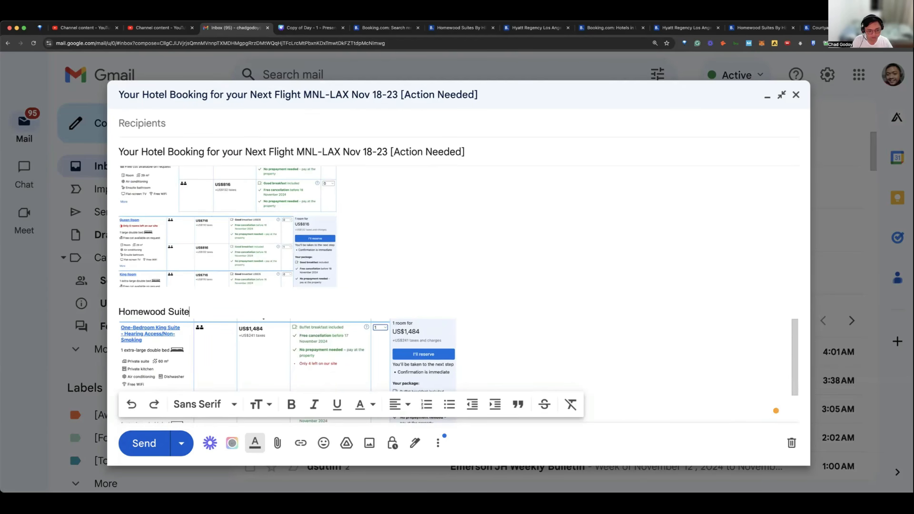
text(()
key(BackSpace)
text(- Hilton)
key(Return)
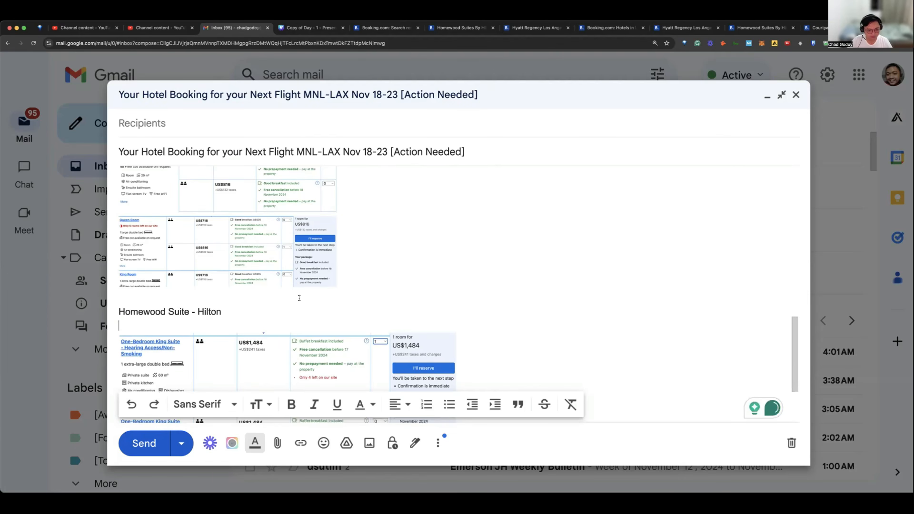
Step: Review the draft's Homewood room offer image and the opening text above the hotel listings
scroll(273, 293, down, 2)
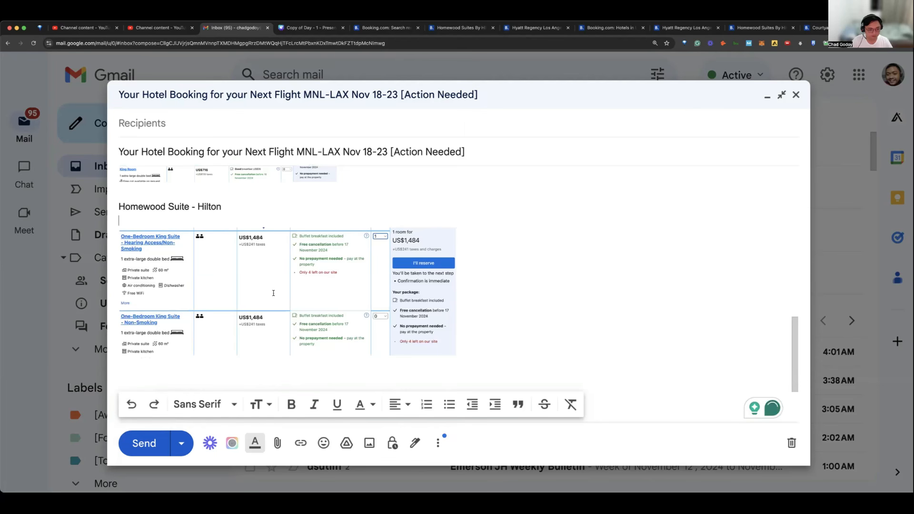
scroll(273, 293, up, 5)
scroll(273, 293, up, 5)
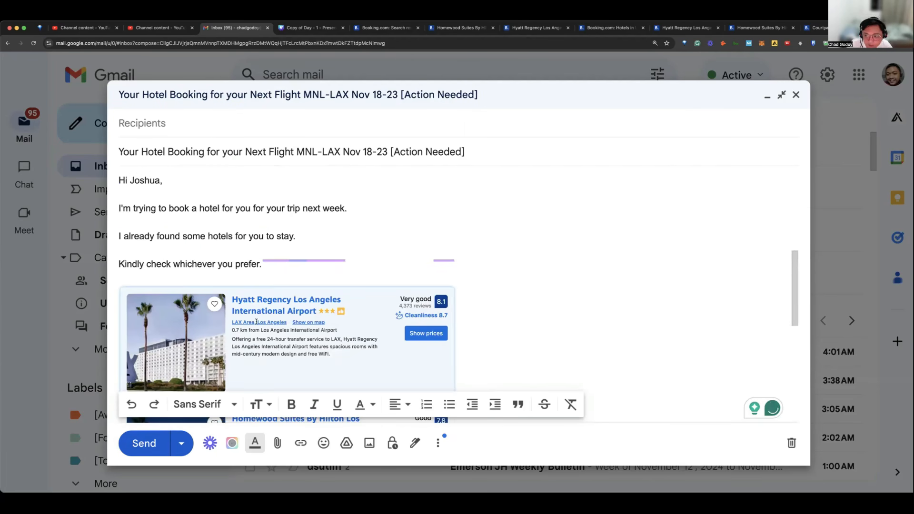
Step: Review the whole hotel booking draft, checking the opening text, hotel listings, price note, and Hyatt Regency and Homewood room offer images
scroll(256, 322, down, 10)
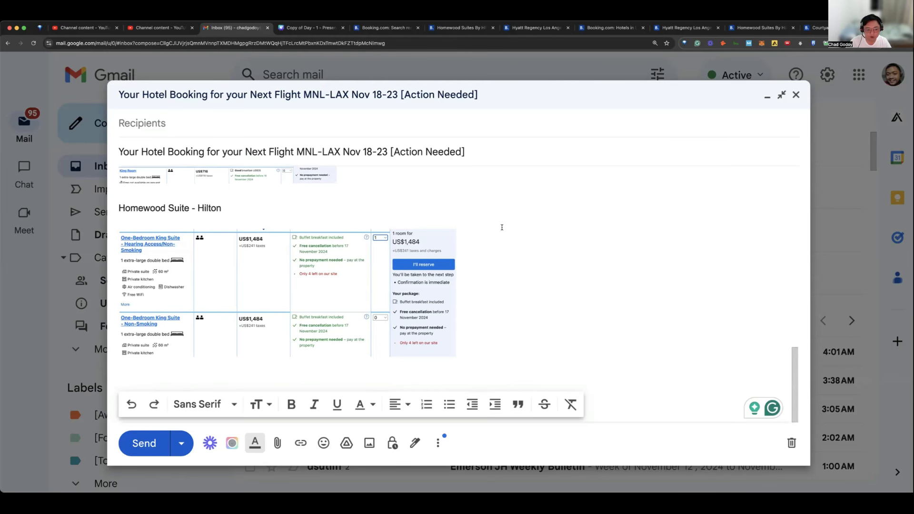
scroll(502, 227, up, 3)
scroll(501, 227, up, 10)
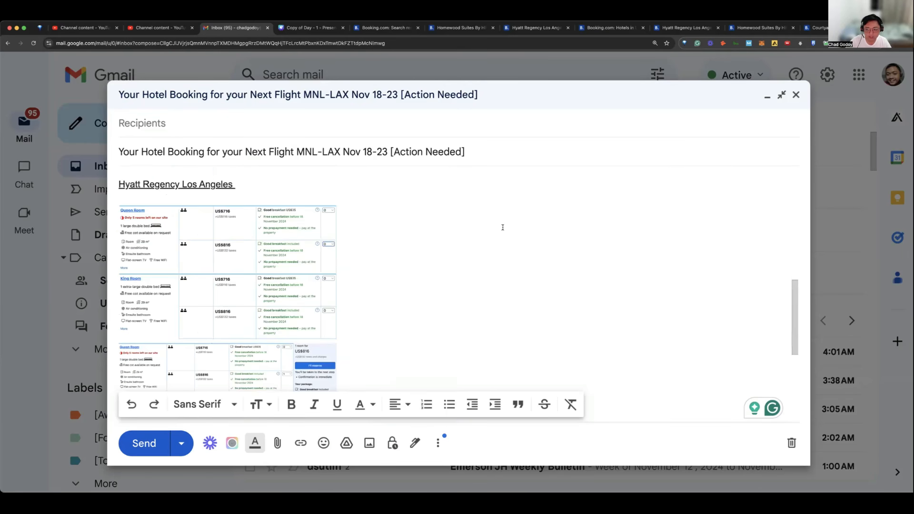
scroll(504, 227, up, 5)
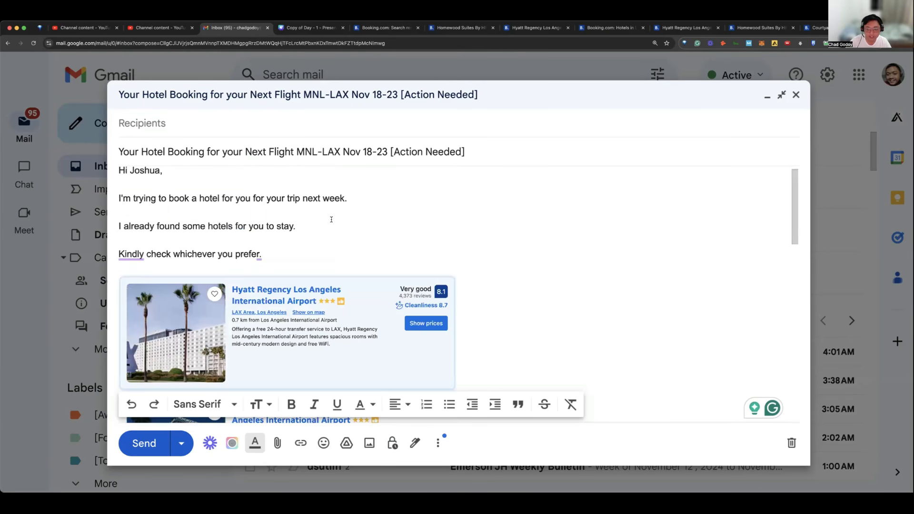
scroll(335, 222, down, 2)
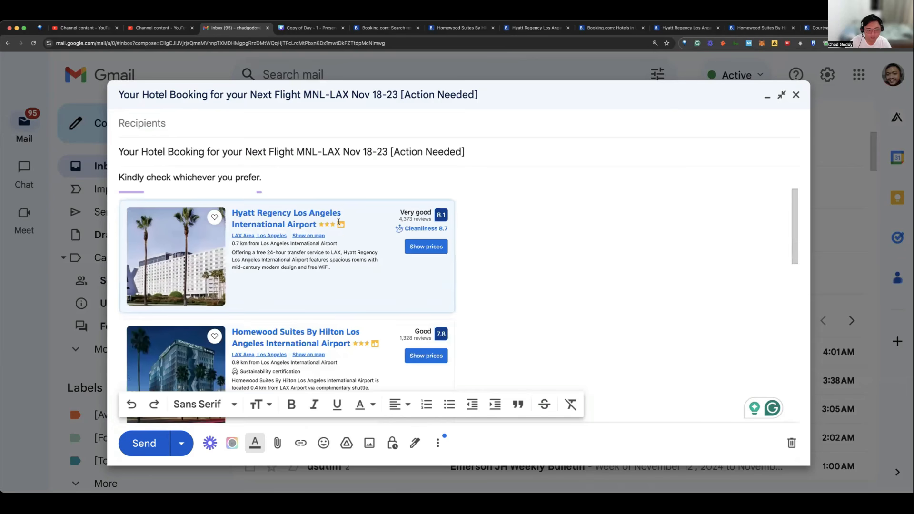
scroll(345, 219, down, 6)
scroll(356, 219, down, 2)
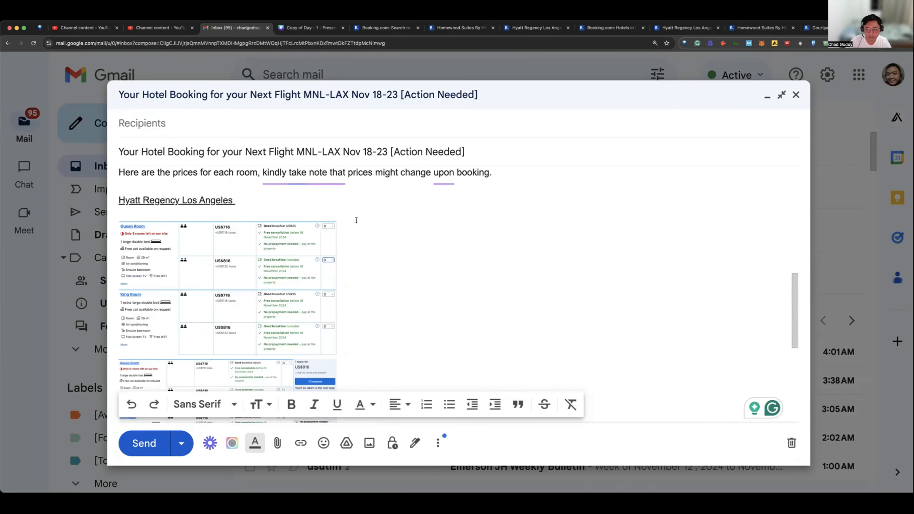
scroll(361, 218, down, 1)
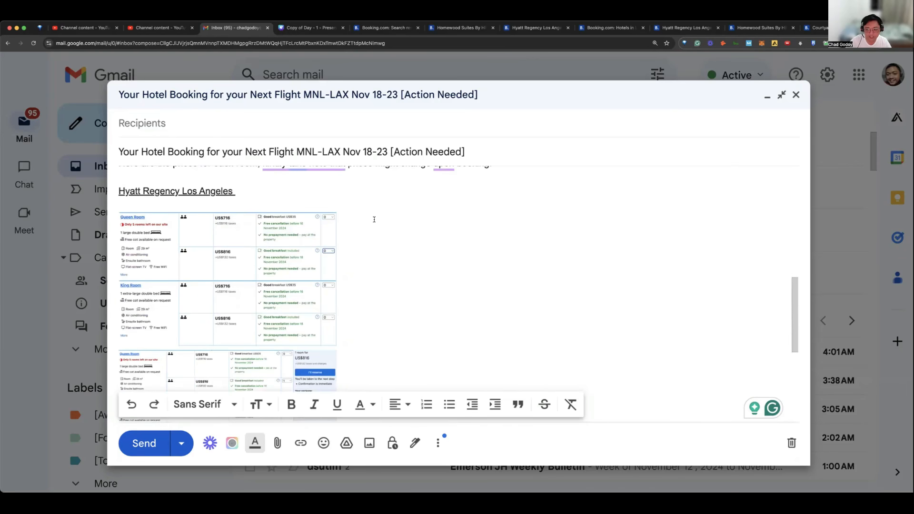
scroll(374, 219, down, 6)
scroll(380, 217, up, 4)
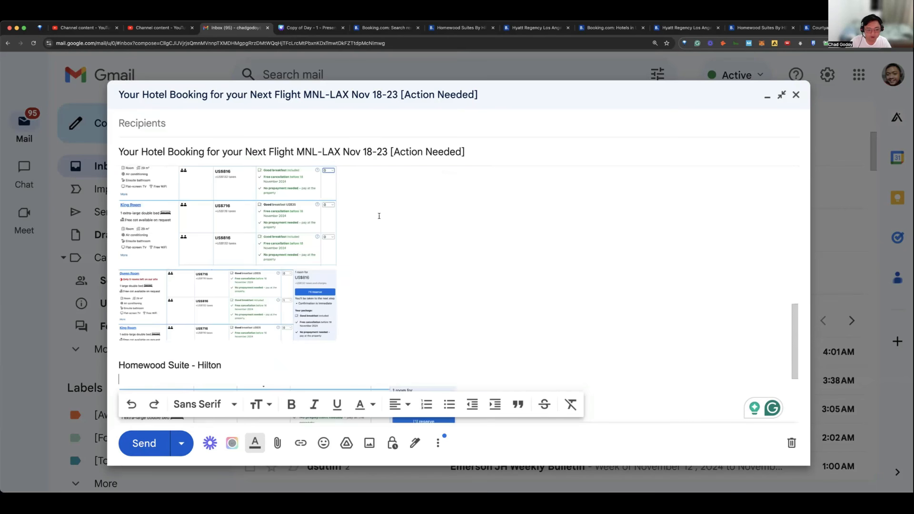
scroll(379, 217, up, 4)
scroll(381, 215, down, 8)
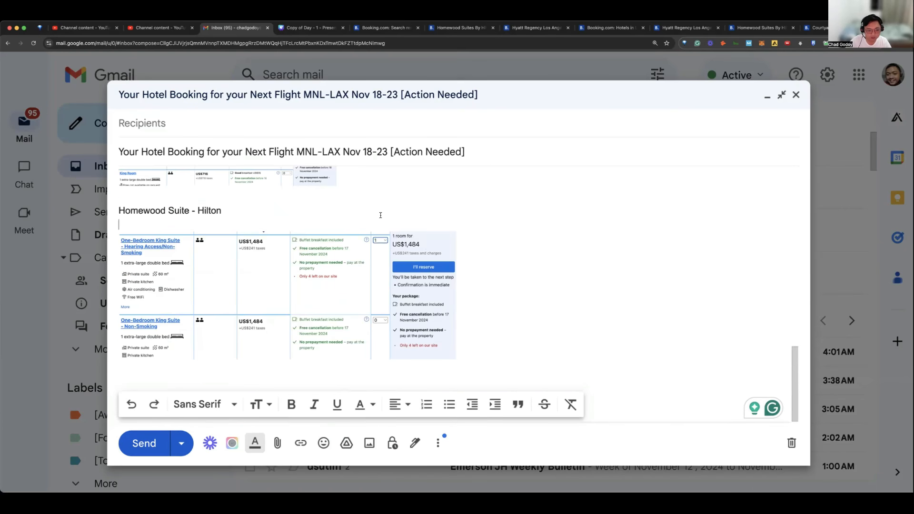
scroll(380, 215, up, 2)
scroll(379, 215, up, 1)
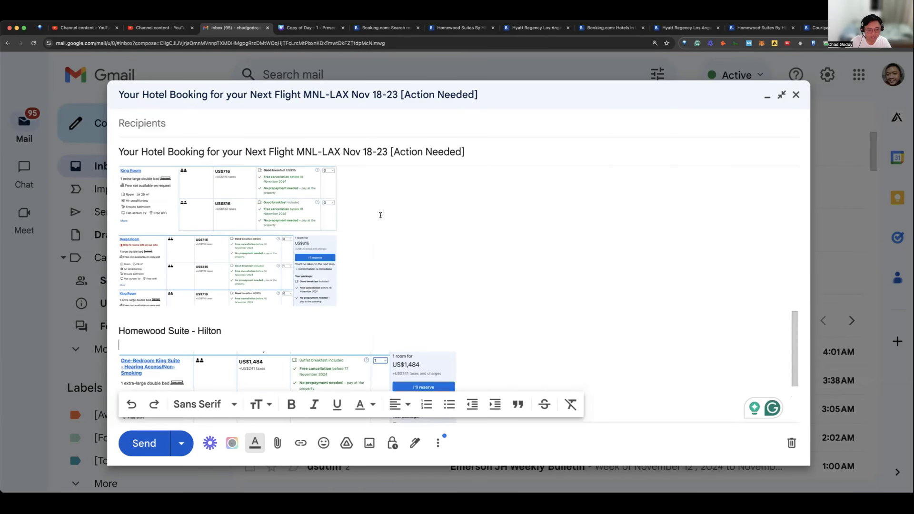
scroll(373, 220, up, 1)
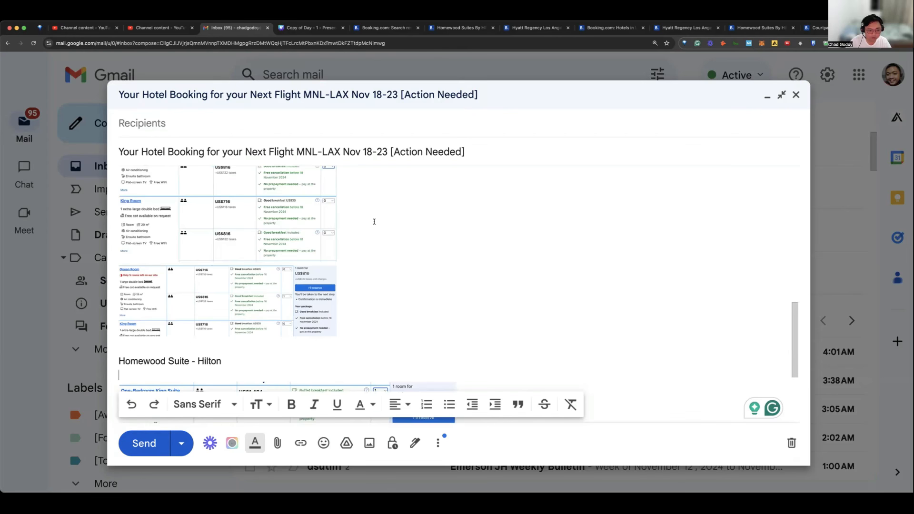
scroll(374, 221, up, 1)
scroll(376, 220, up, 2)
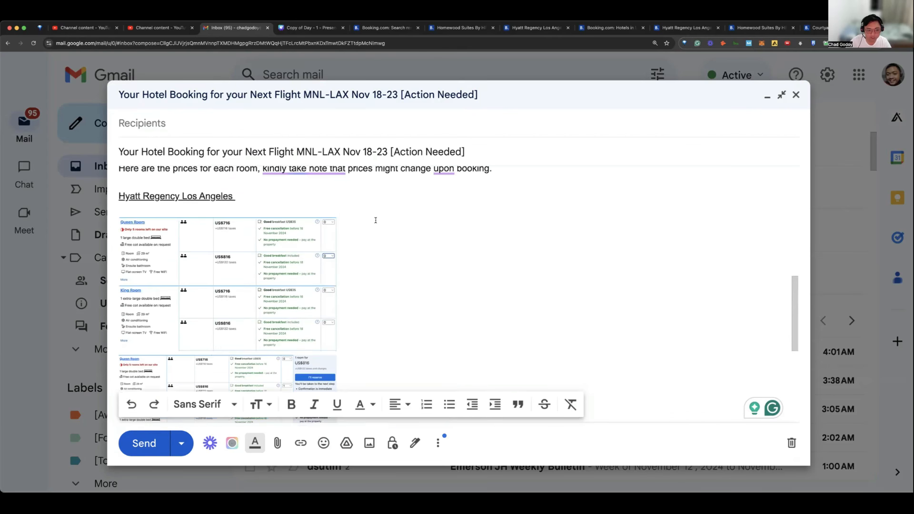
scroll(376, 221, up, 2)
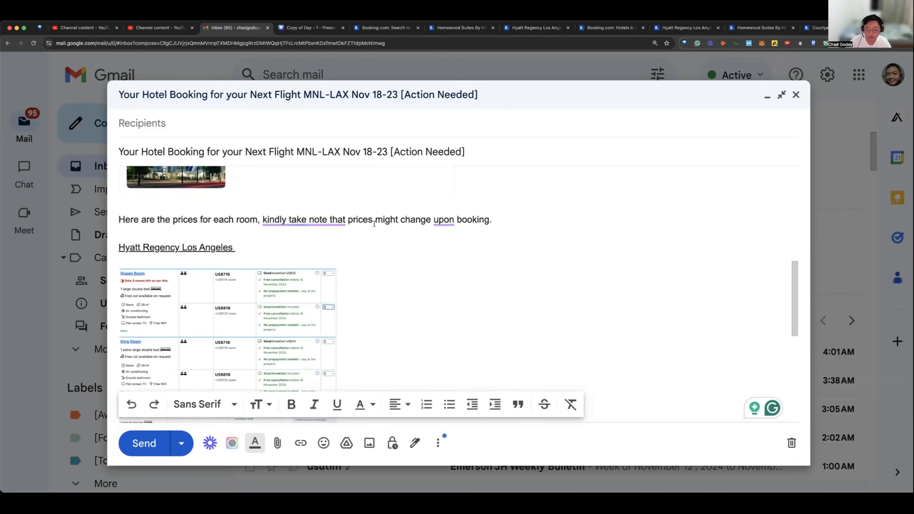
scroll(375, 223, up, 3)
scroll(377, 223, up, 6)
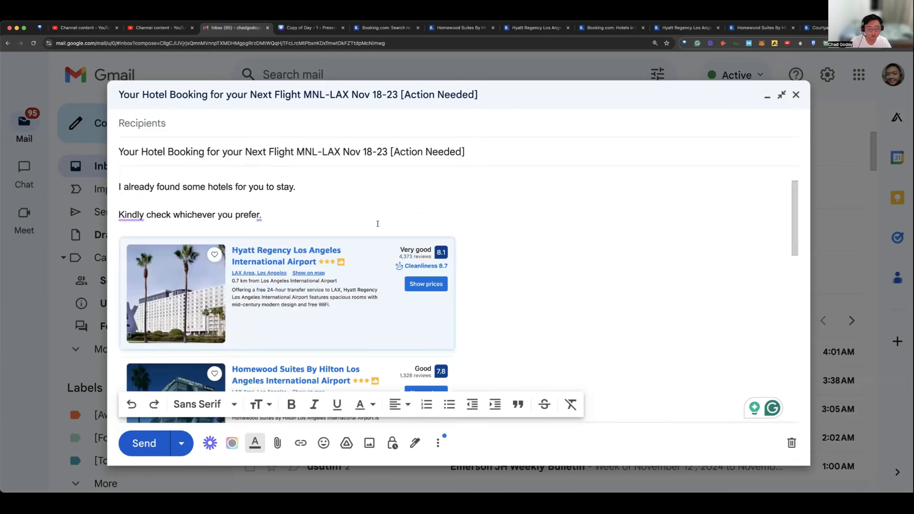
scroll(379, 224, up, 2)
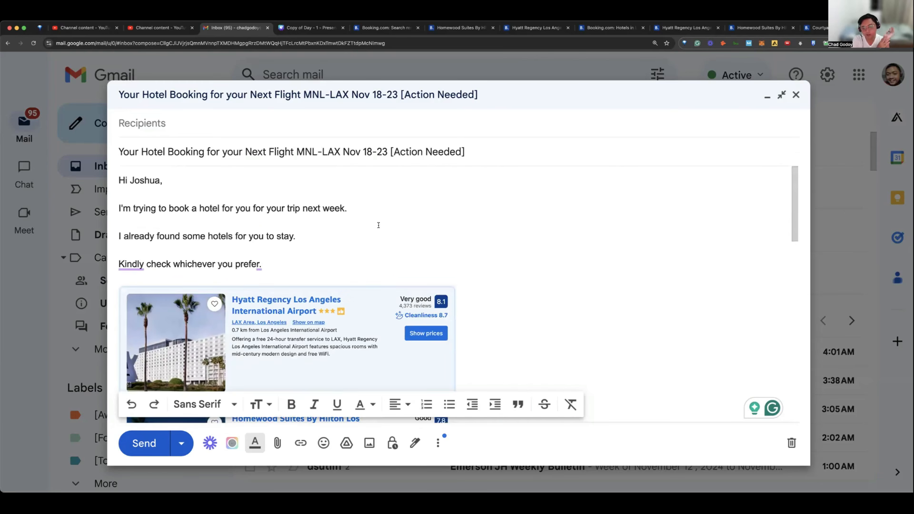